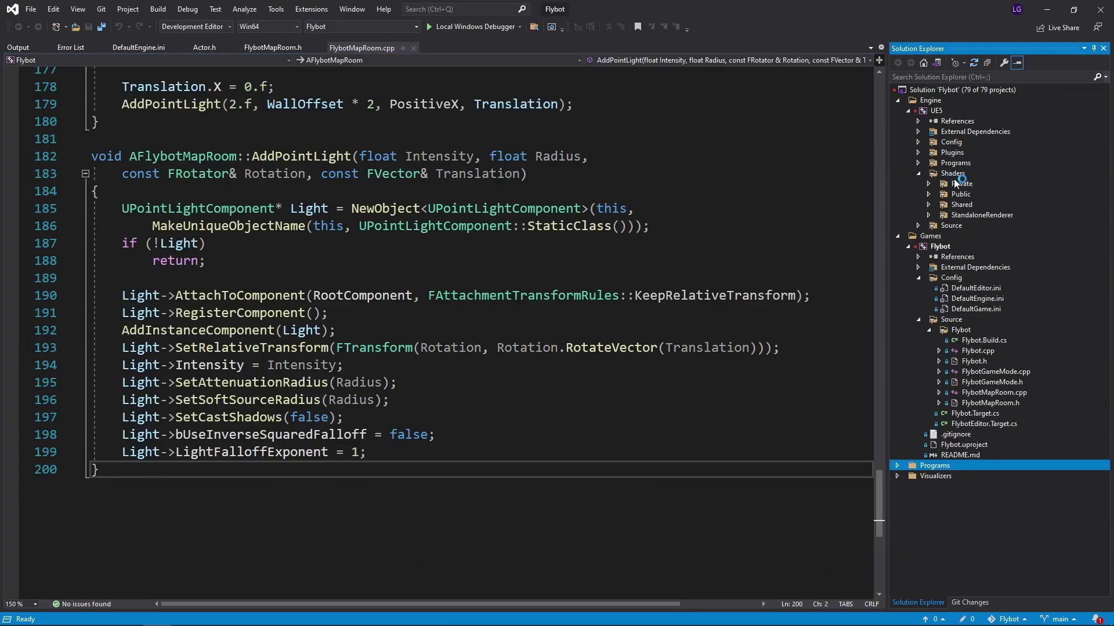
Step: Browse the engine's Private shaders folder, examining the Lumen shader files and the Nanite folder
click(928, 184)
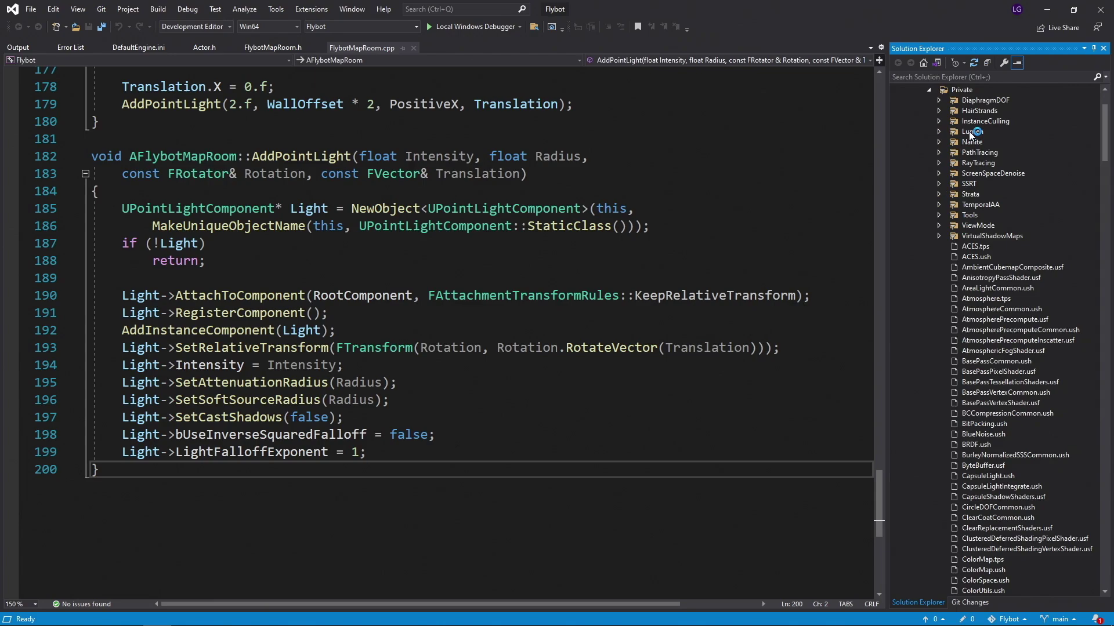
click(939, 131)
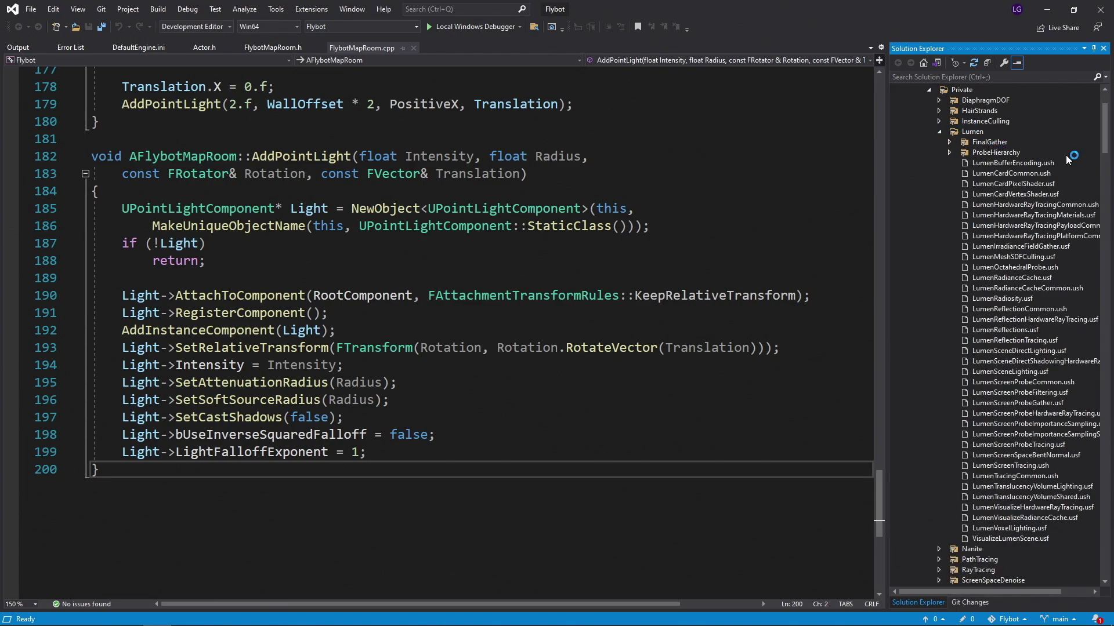
click(1029, 328)
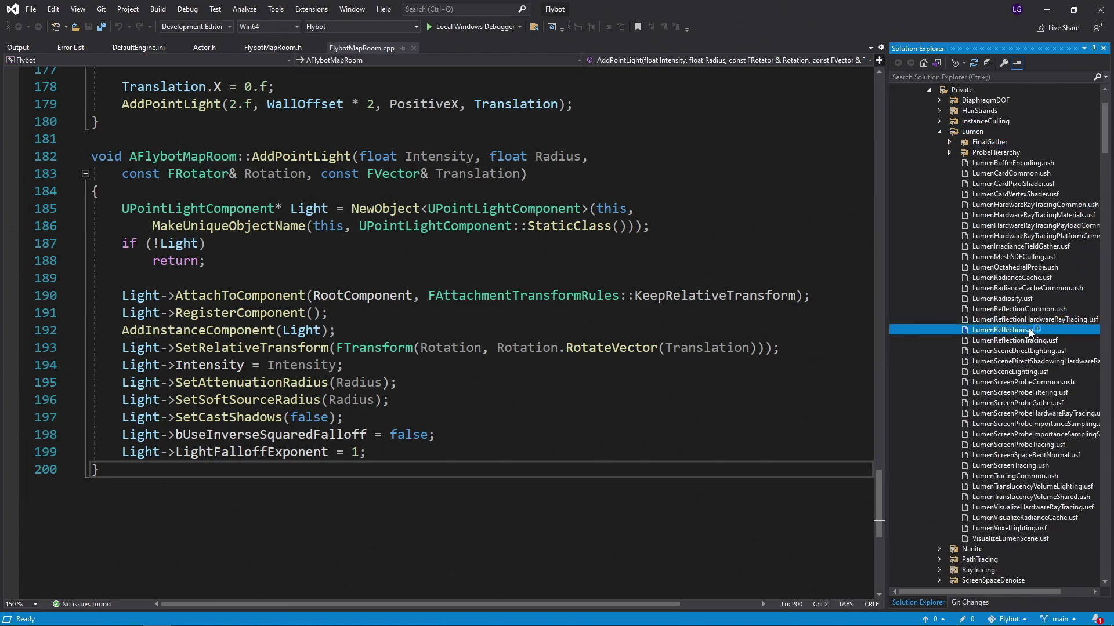
click(939, 132)
click(939, 142)
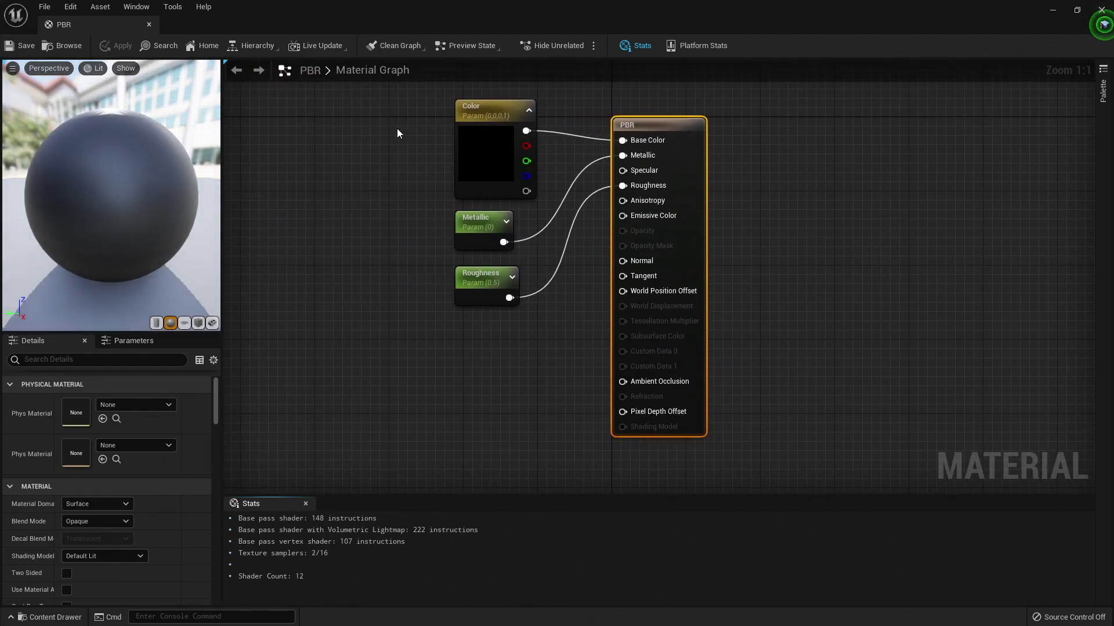
Step: View the generated HLSL code of the PBR material, and close the code window
click(172, 7)
mouse_move(246, 240)
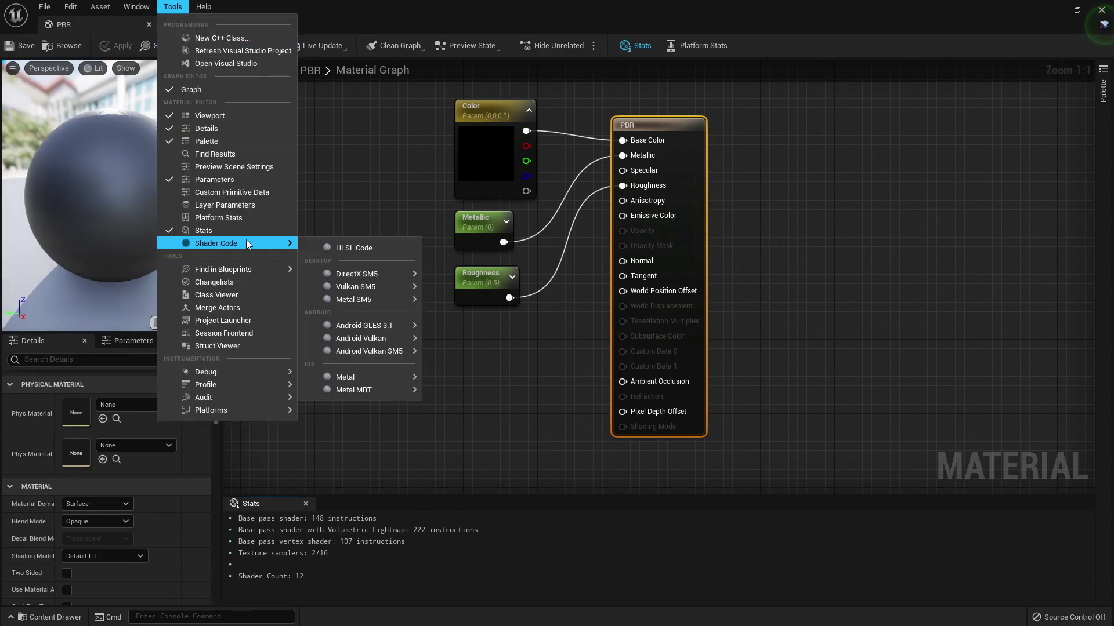
click(365, 248)
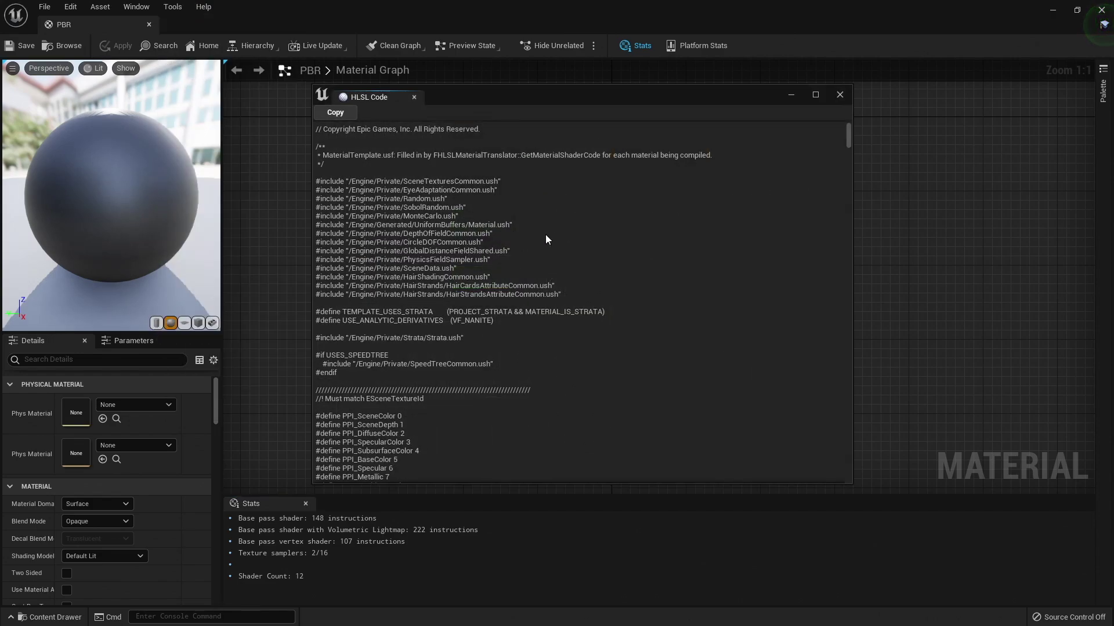
mouse_move(848, 133)
mouse_down()
mouse_move(851, 169)
mouse_move(849, 119)
mouse_up()
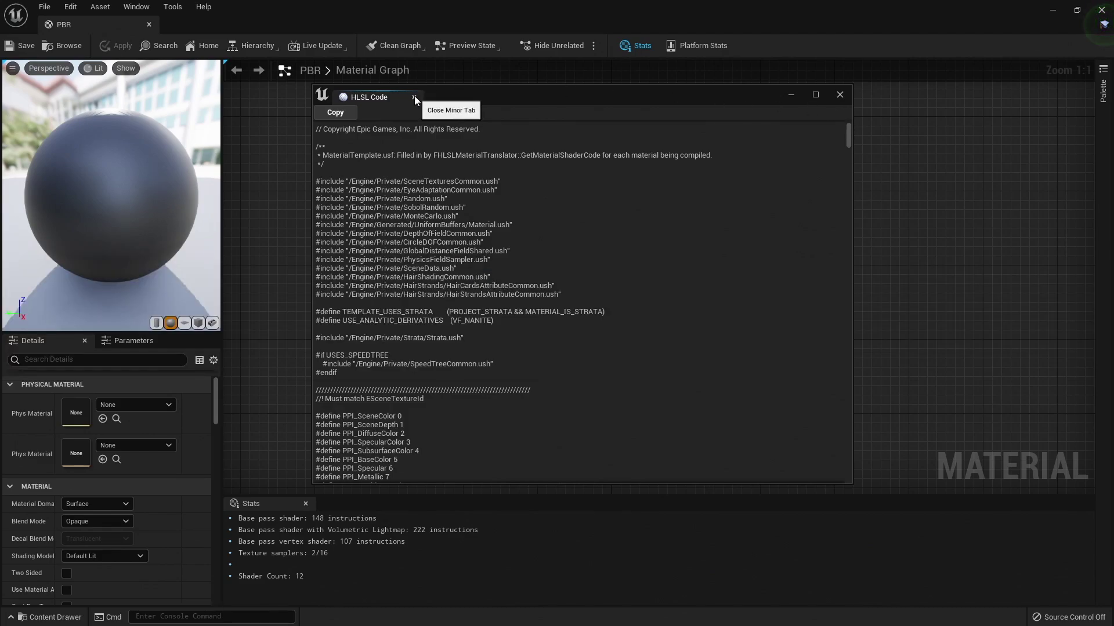
click(414, 97)
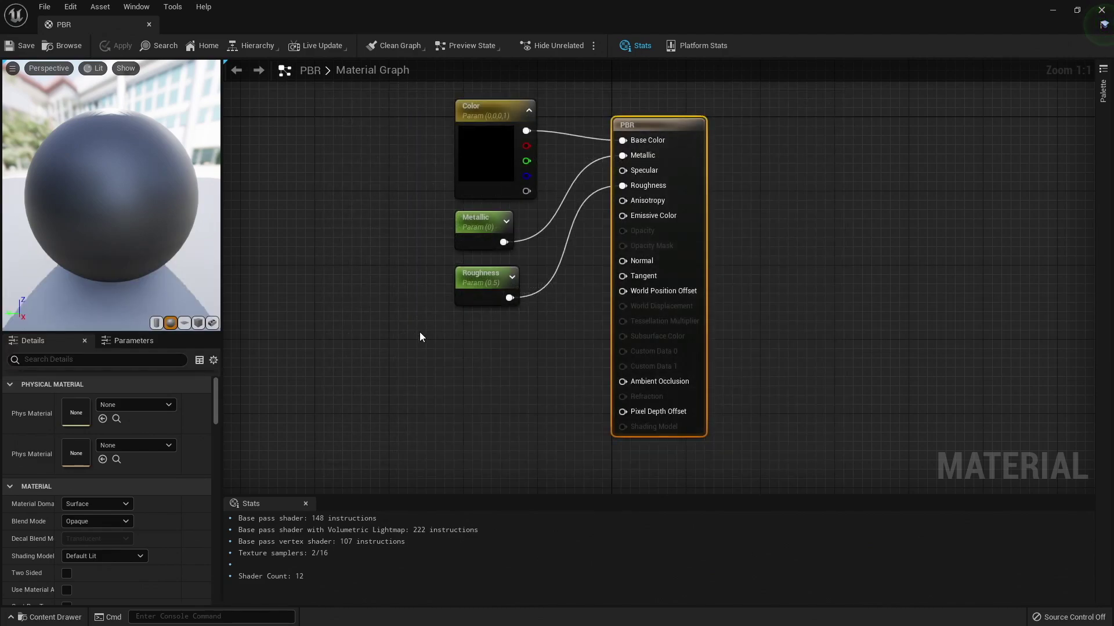
Step: Add a Custom node to the empty area of the PBR material graph
right_click(416, 417)
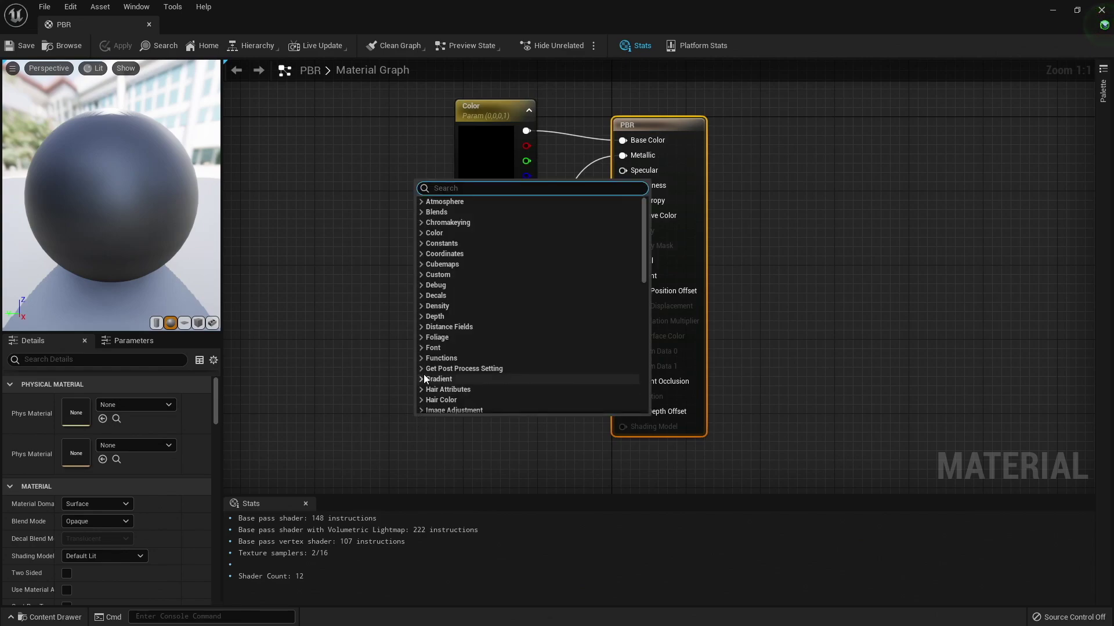
text(custom)
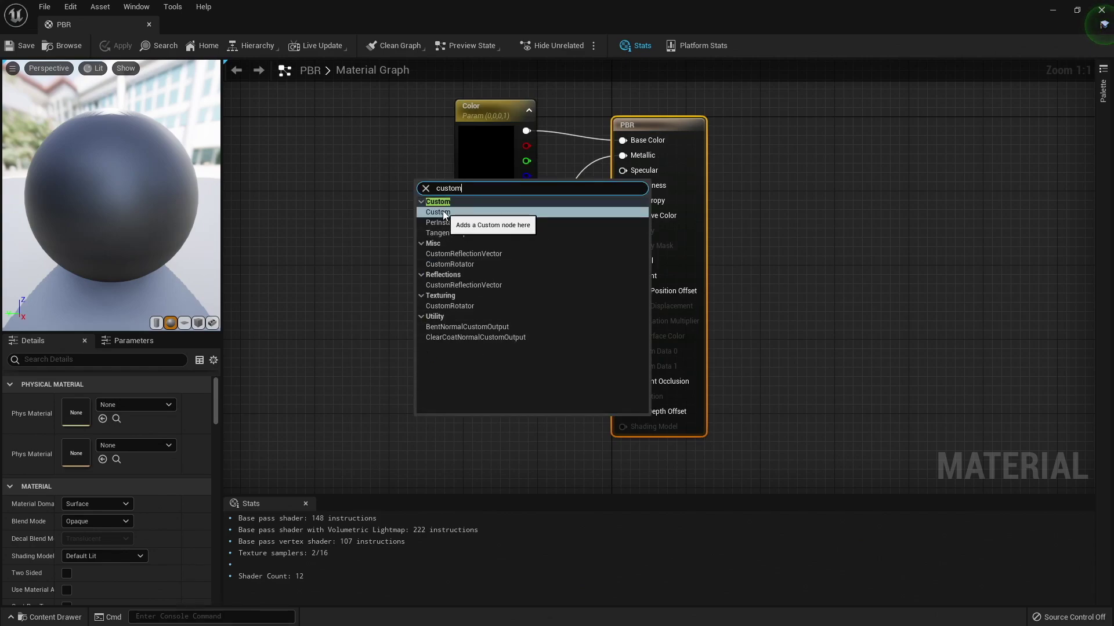
click(444, 212)
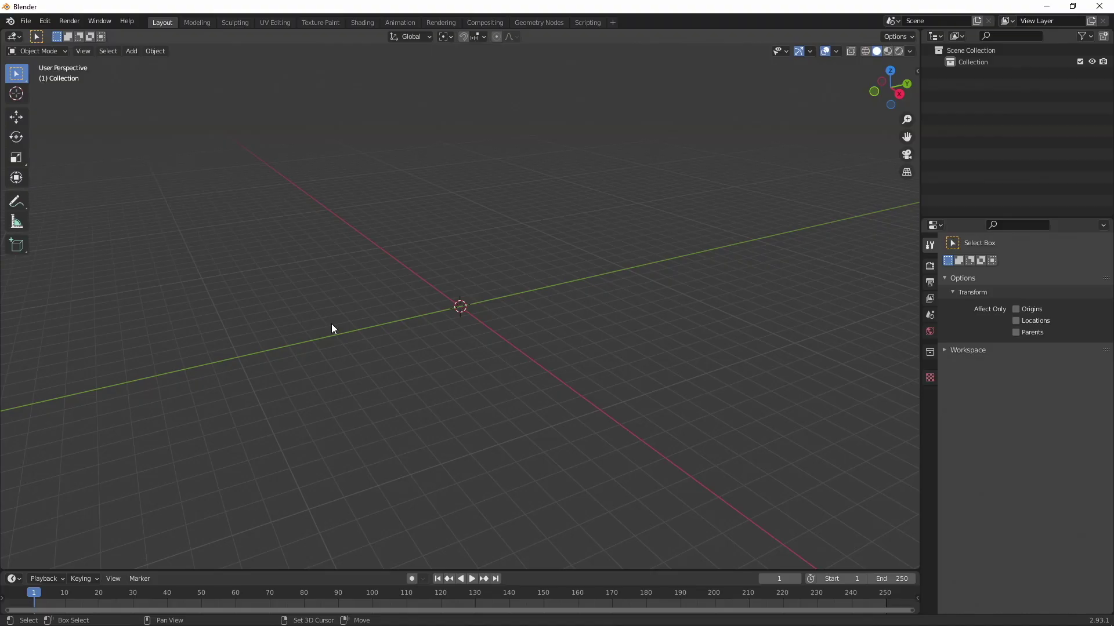
Step: Switch to Blender and add an ico sphere with 5 subdivisions and a 10 m radius
key(shift+a)
click(401, 370)
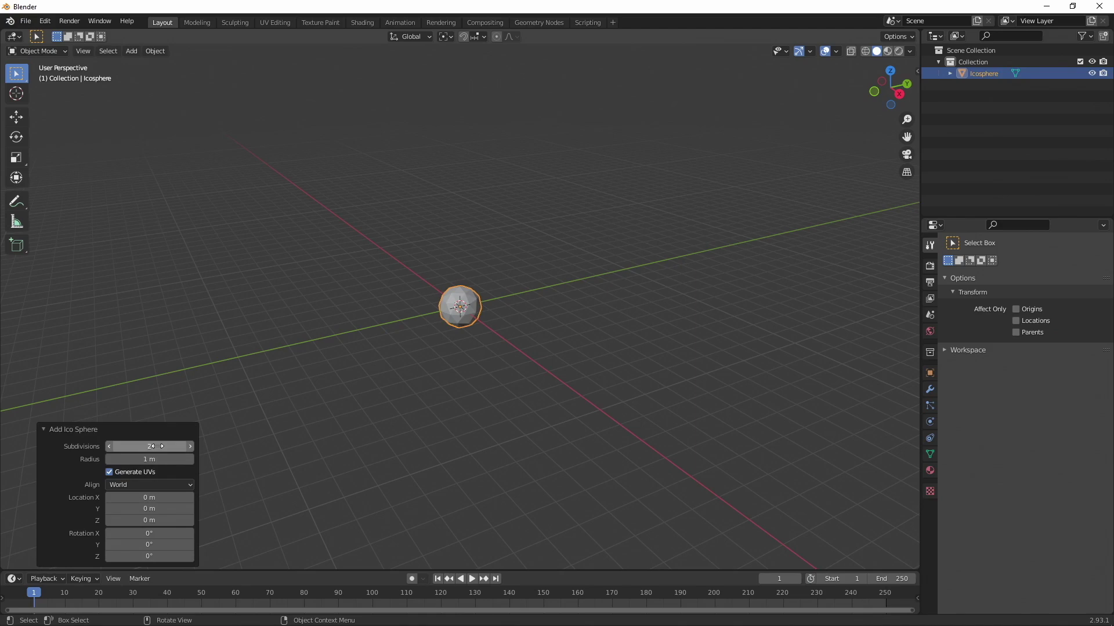
click(158, 446)
text(5)
key(Tab)
text(10)
key(Return)
Step: Apply smooth shading to the ico sphere
click(583, 275)
right_click(450, 271)
click(446, 271)
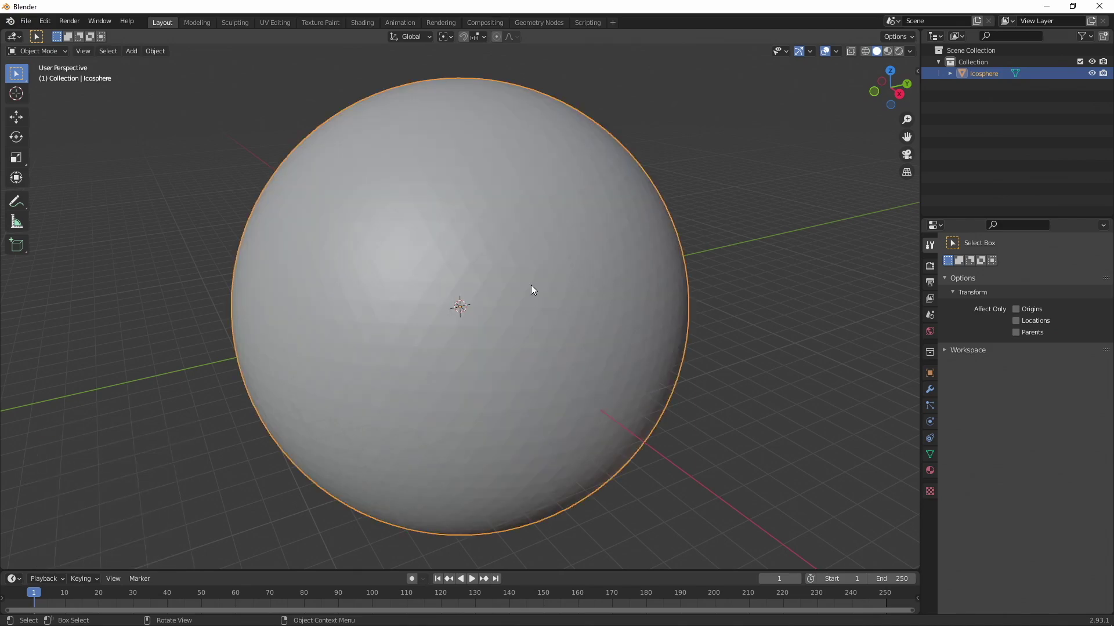
Step: Switch to the Shading workspace, enlarge the node editor, and add a Noise Texture node to the sphere's material
click(362, 22)
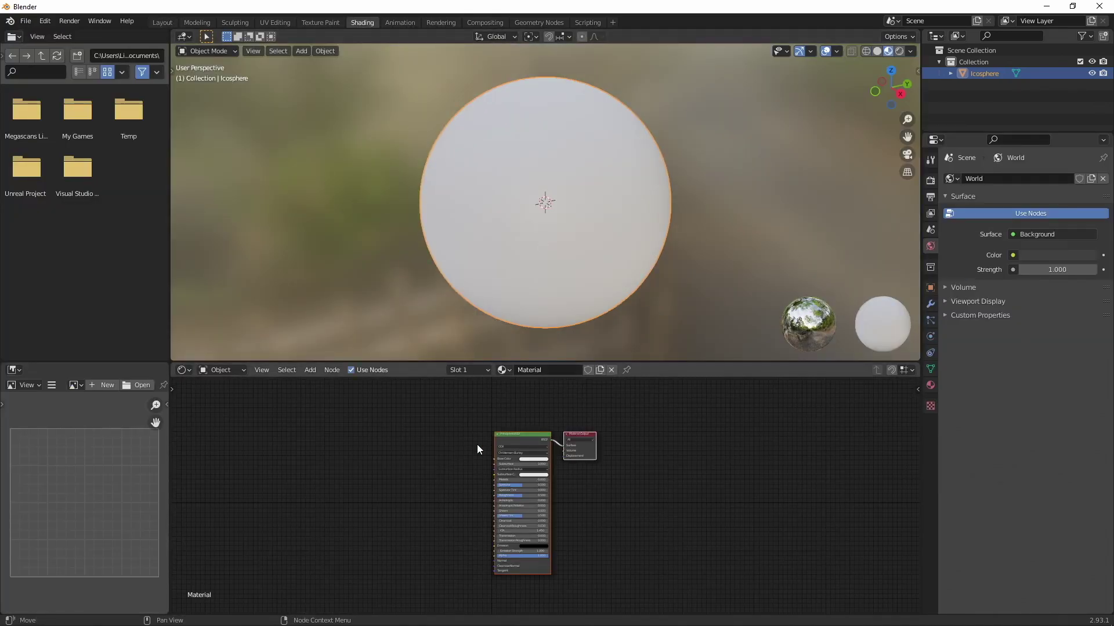
drag(466, 362, 450, 231)
key(Home)
right_click(333, 408)
middle_drag(345, 374, 495, 361)
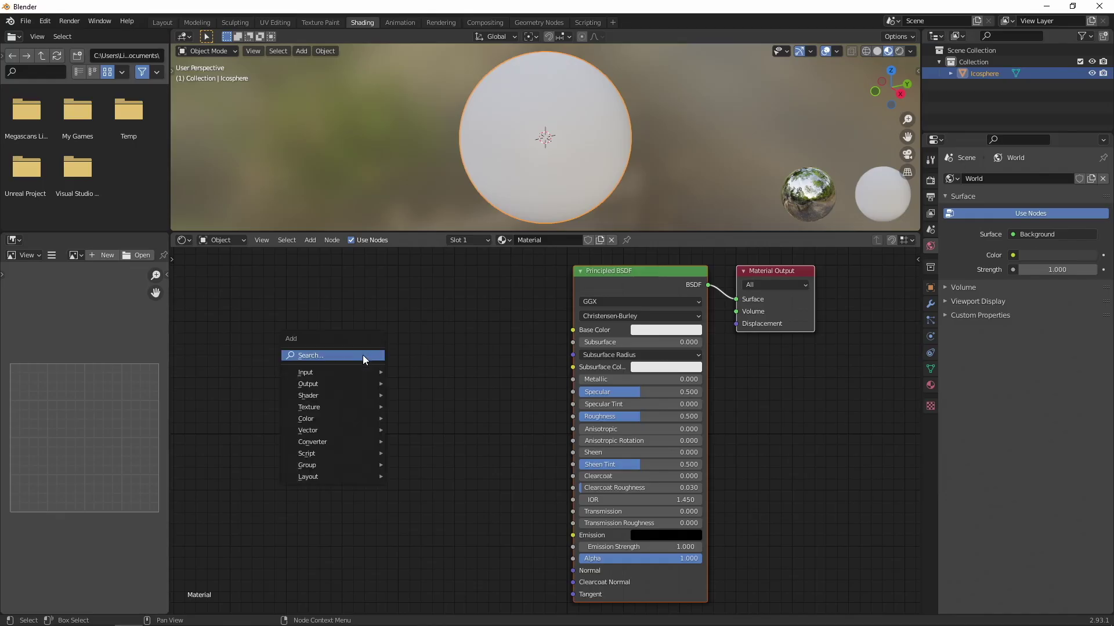
click(363, 355)
text(noise)
key(Return)
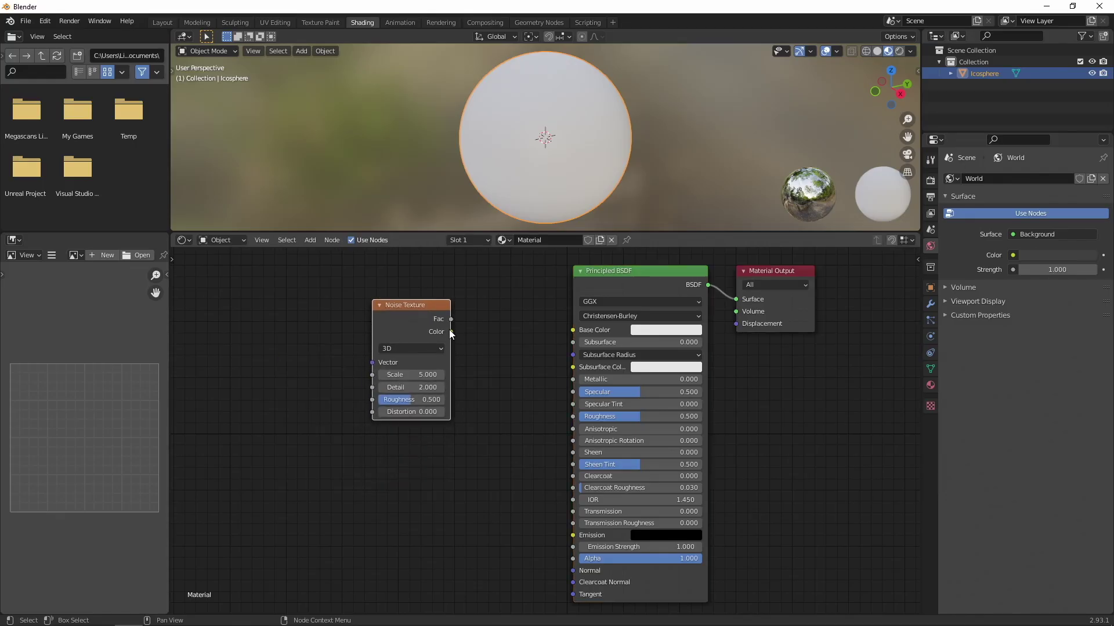
click(377, 328)
Step: Add a ColorRamp node fed by the noise Fac output and connect its Color to the Principled BSDF Base Color
key(shift+a)
click(425, 358)
text(color ra)
click(405, 299)
drag(381, 316, 406, 400)
drag(540, 312, 573, 330)
Step: Move the ramp stops closer together with the white one at 0.586, and set noise Scale 11.7 and Detail 13.5
drag(414, 361, 465, 361)
drag(531, 360, 483, 360)
drag(333, 372, 406, 384)
scroll(500, 138, up, 4)
scroll(500, 138, down, 4)
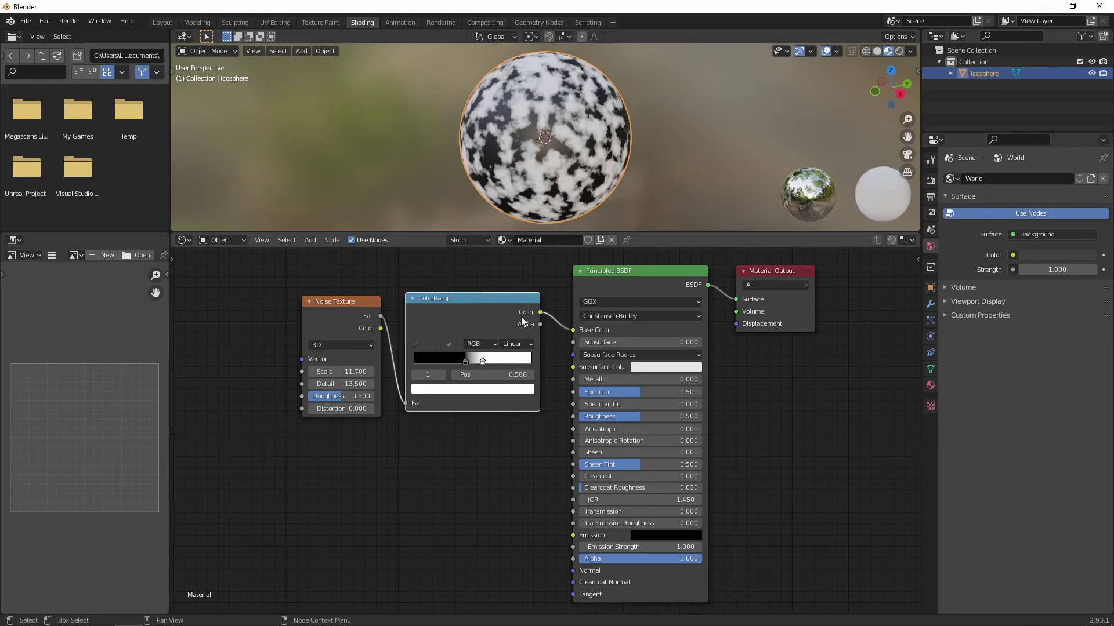
Step: Change the ColorRamp's white stop to red
click(476, 389)
drag(459, 285, 460, 313)
click(474, 289)
Step: Export the scene as an FBX file named material_test
click(25, 21)
mouse_move(46, 189)
click(177, 281)
double_click(458, 482)
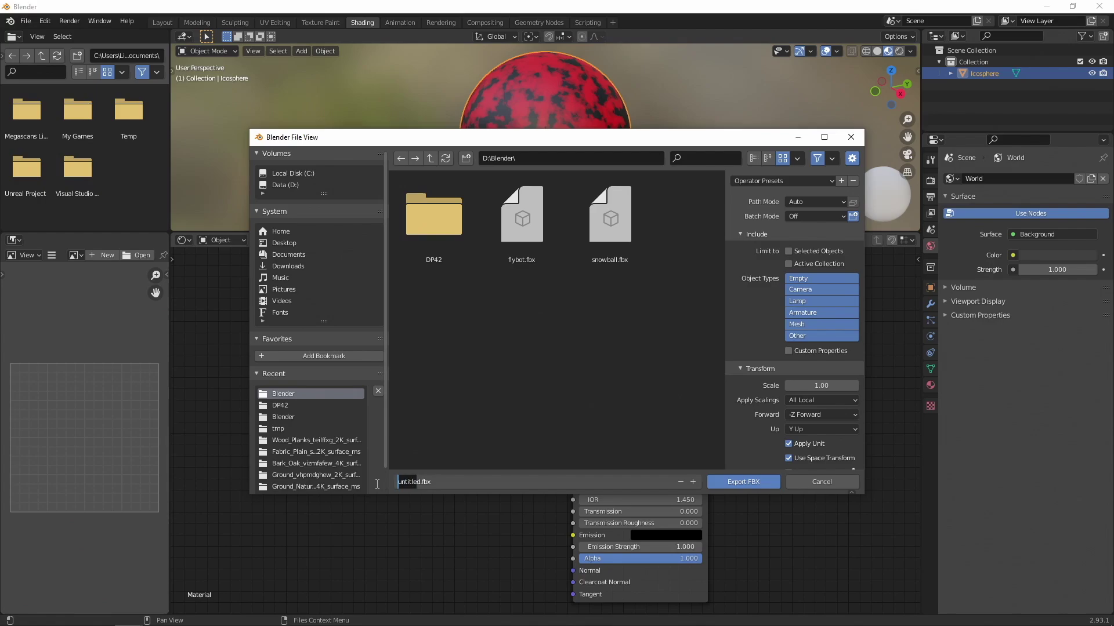
text(material_test)
key(Return)
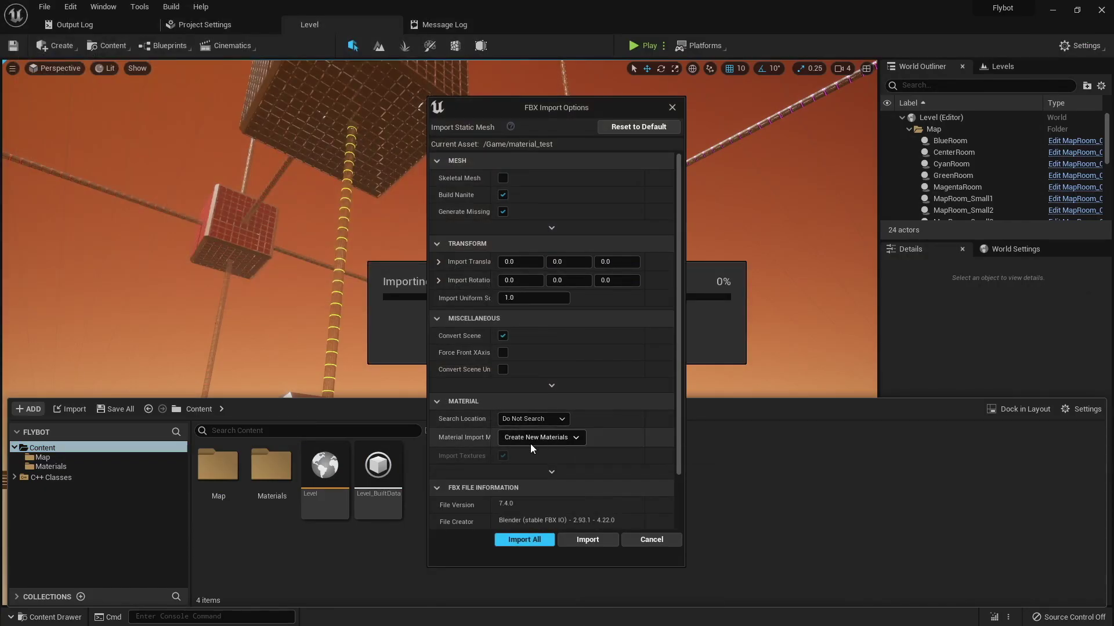
Step: Switch to Unreal Editor, import material_test with its new material, and open that material for editing
click(530, 537)
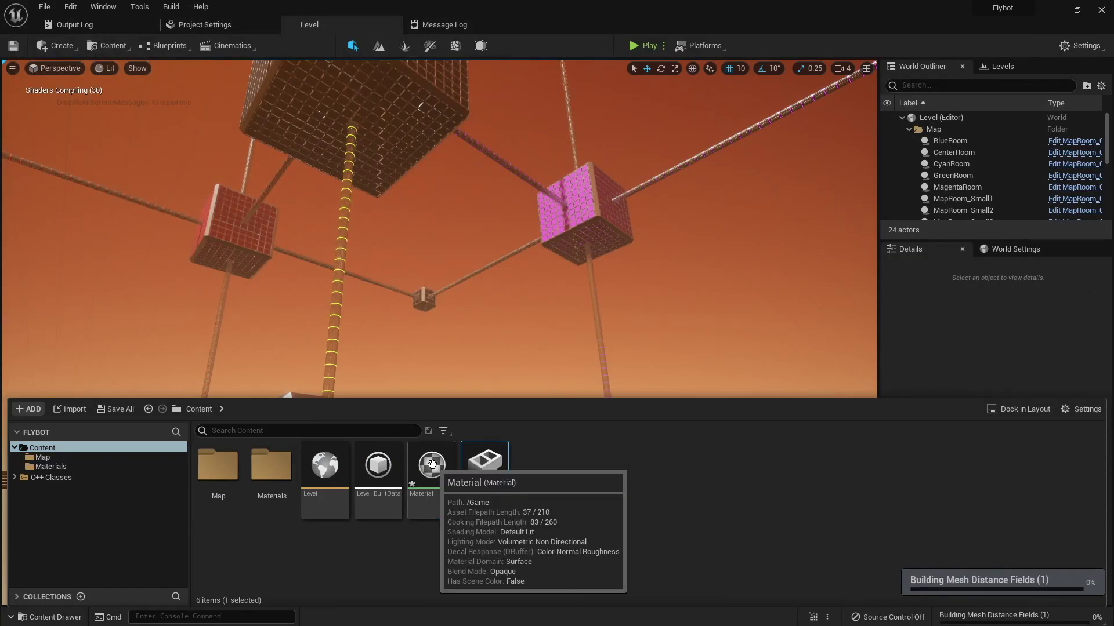
double_click(441, 464)
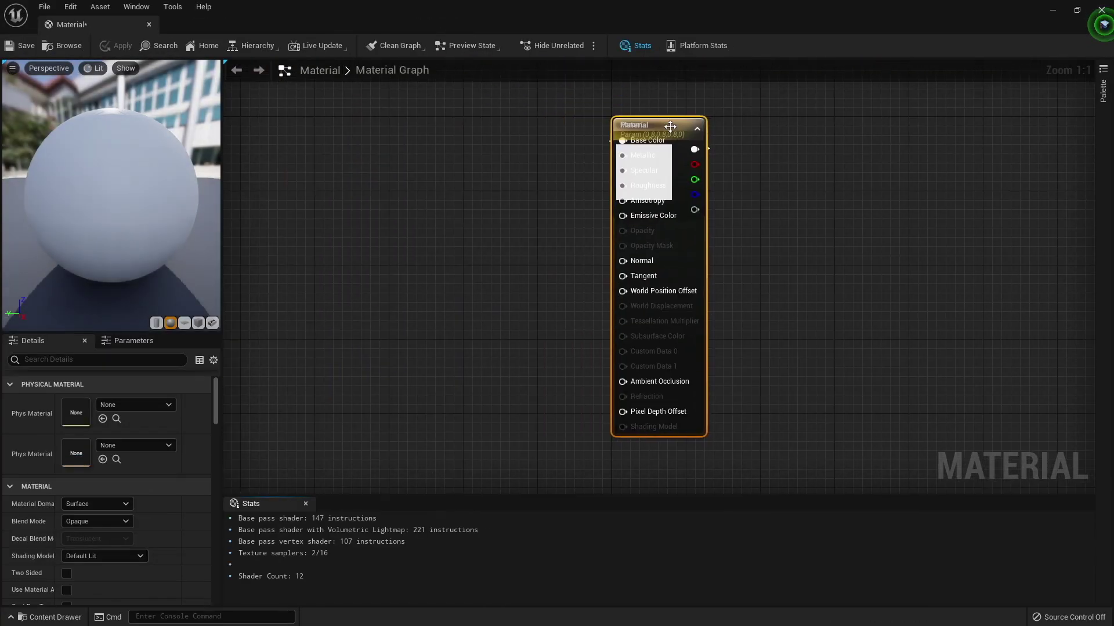
Step: Add a Noise node in place of Param as the Base Color input, set its Levels to 5 and adjust its Scale
right_click(447, 249)
text(noise)
key(Return)
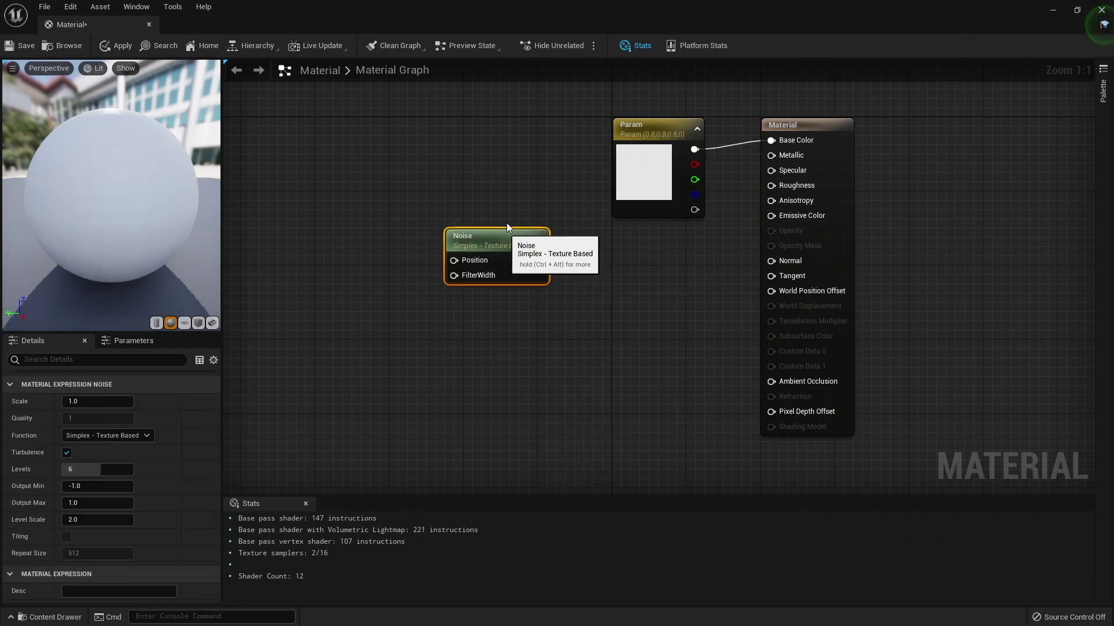
drag(507, 230, 534, 165)
drag(566, 196, 770, 140)
click(650, 129)
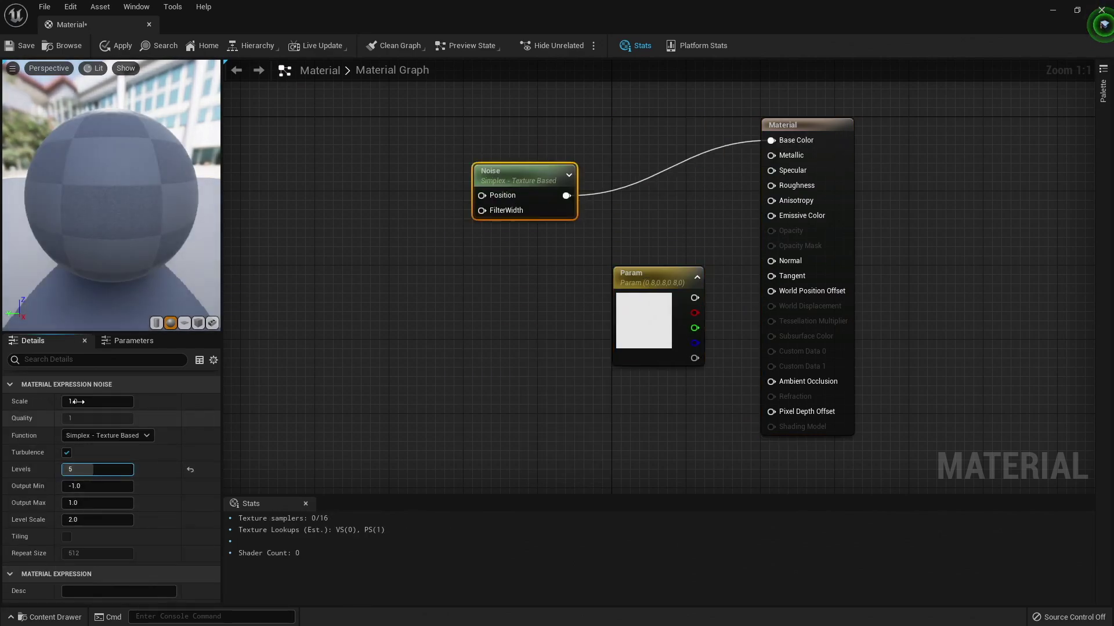
click(87, 401)
Step: Add a Multiply node with Noise as A and Param as B, and connect its result to Base Color
right_click(671, 222)
text(mul)
drag(649, 275, 673, 154)
key(Return)
drag(566, 196, 658, 170)
drag(650, 256, 548, 247)
drag(705, 169, 770, 141)
drag(592, 271, 657, 184)
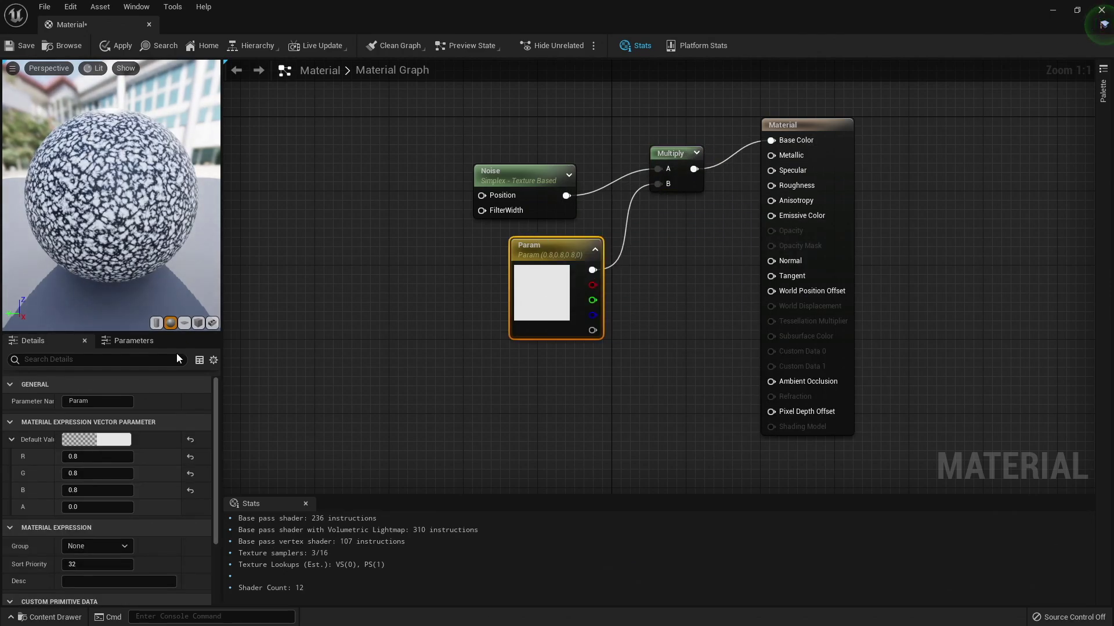
Step: Pick a new default colour for the Param vector parameter
click(112, 439)
drag(261, 462, 261, 366)
click(284, 617)
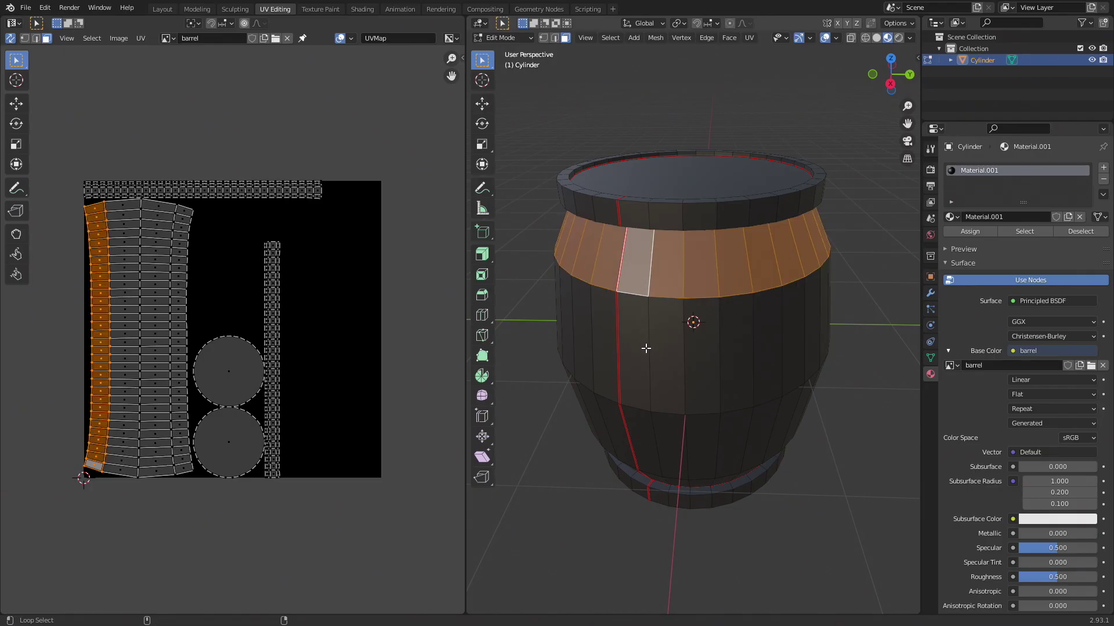
Step: Switch to Blender's barrel model and select all face loops of the barrel body between the two rims
alt+click(647, 351)
alt+shift+click(650, 438)
middle_drag(652, 461, 651, 460)
alt+shift+click(652, 461)
middle_drag(710, 174, 714, 210)
middle_drag(873, 404, 867, 371)
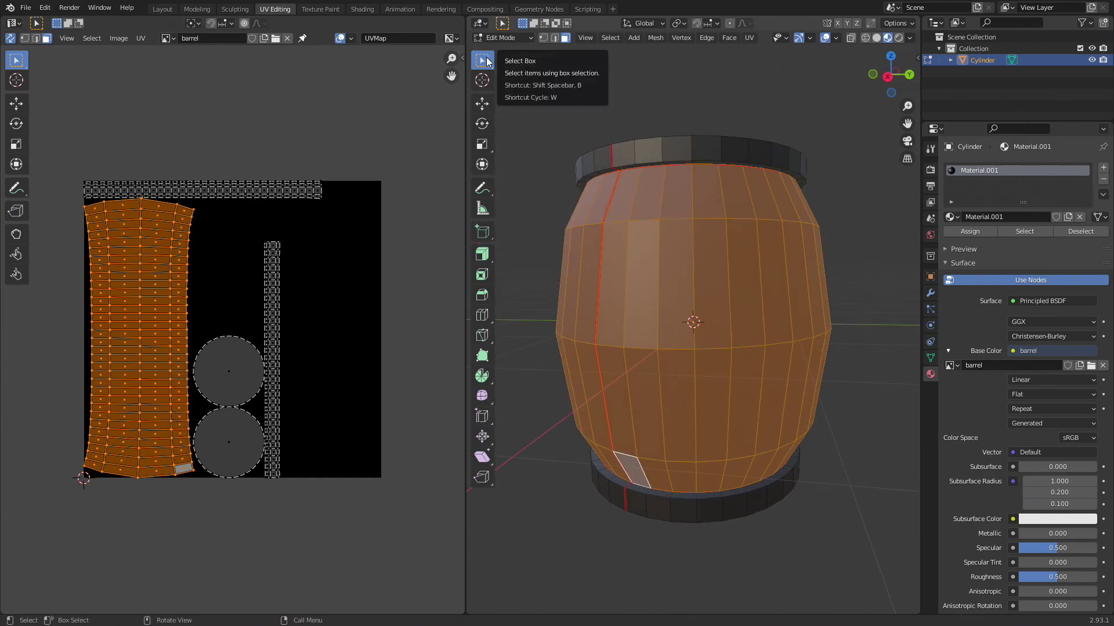
click(513, 39)
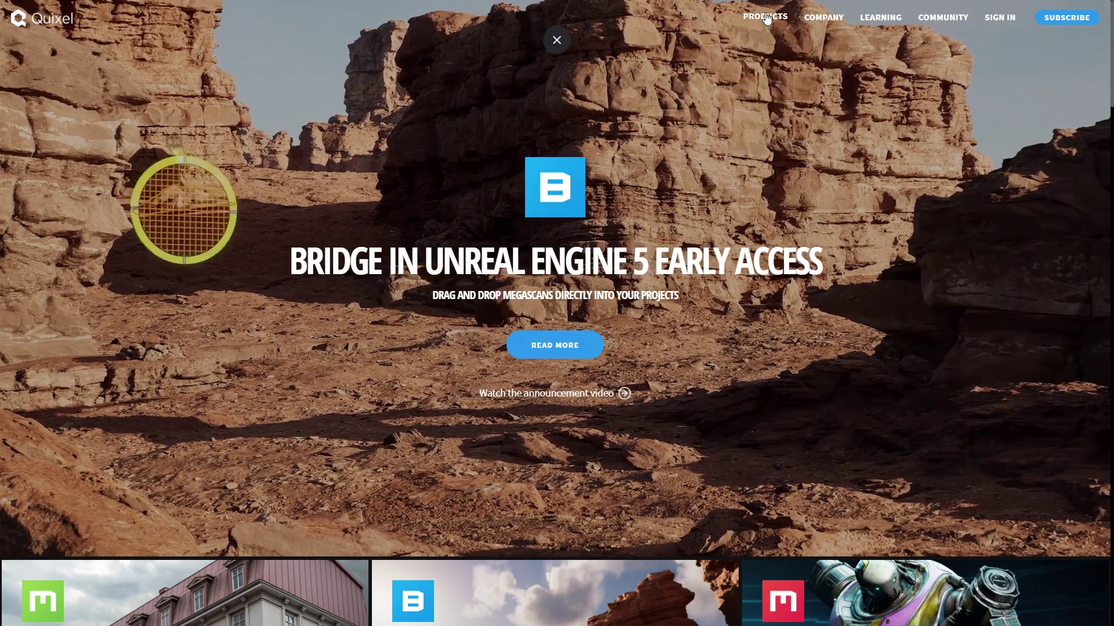
Step: Browse the Quixel Megascans website's surface categories and the Interior and Nature groups of its 3D assets
mouse_move(766, 18)
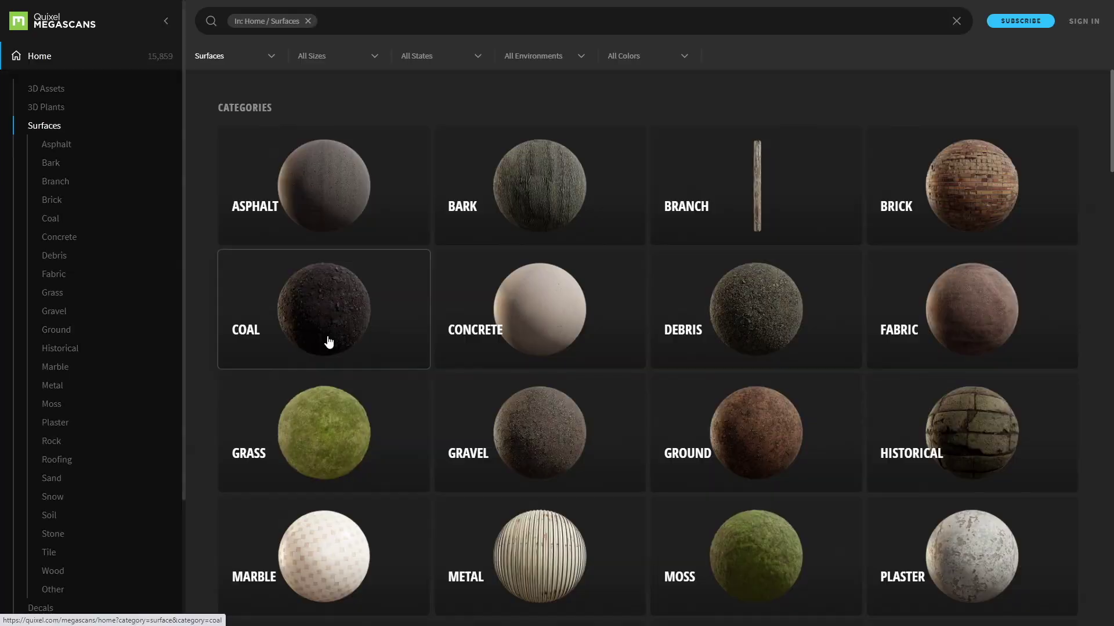
scroll(329, 342, down, 8)
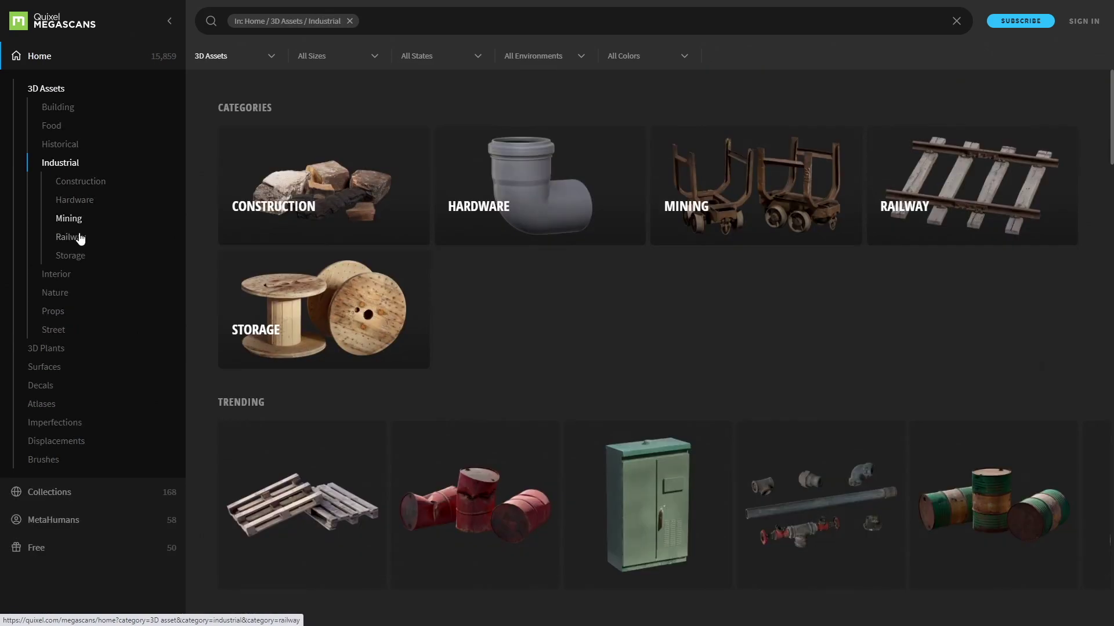
click(58, 275)
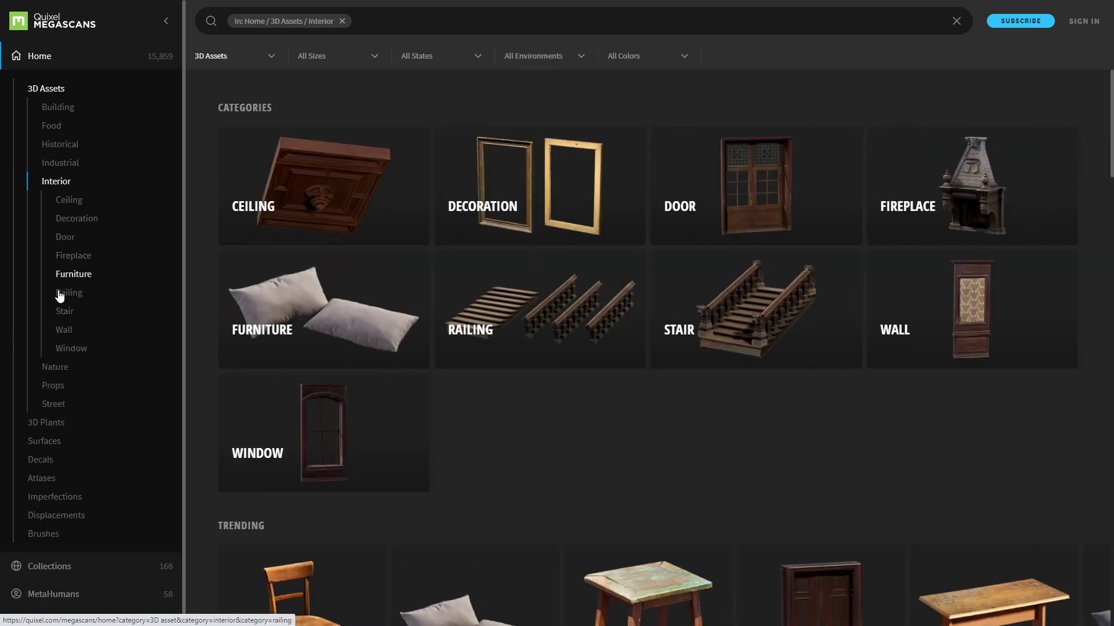
click(67, 367)
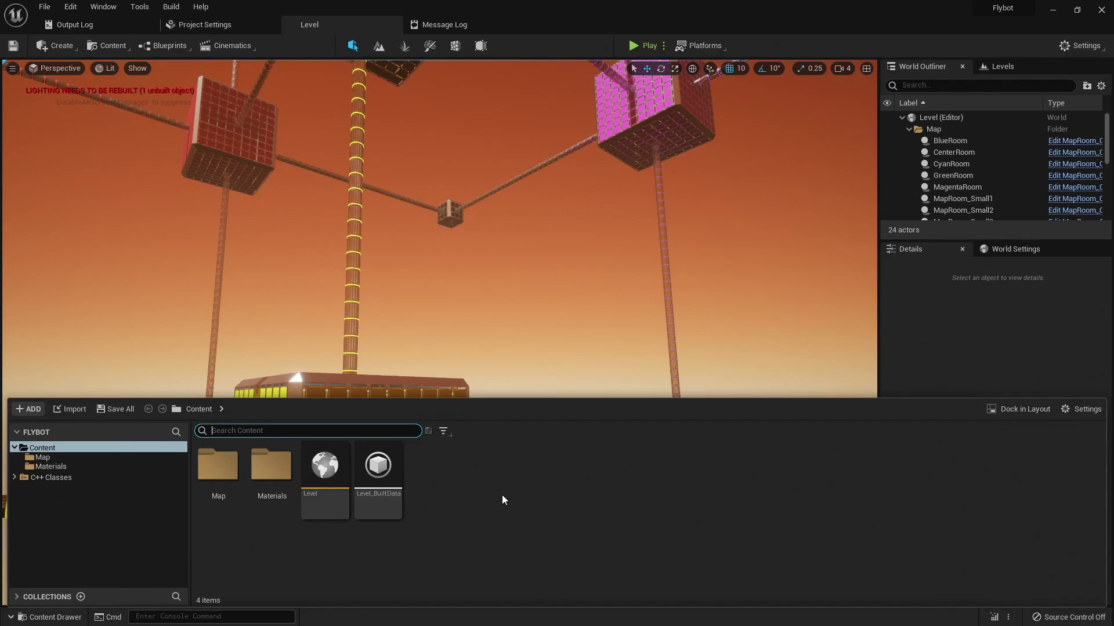
Step: Open Quixel Bridge from Unreal Editor's Content folder and show its Surfaces category
right_click(506, 493)
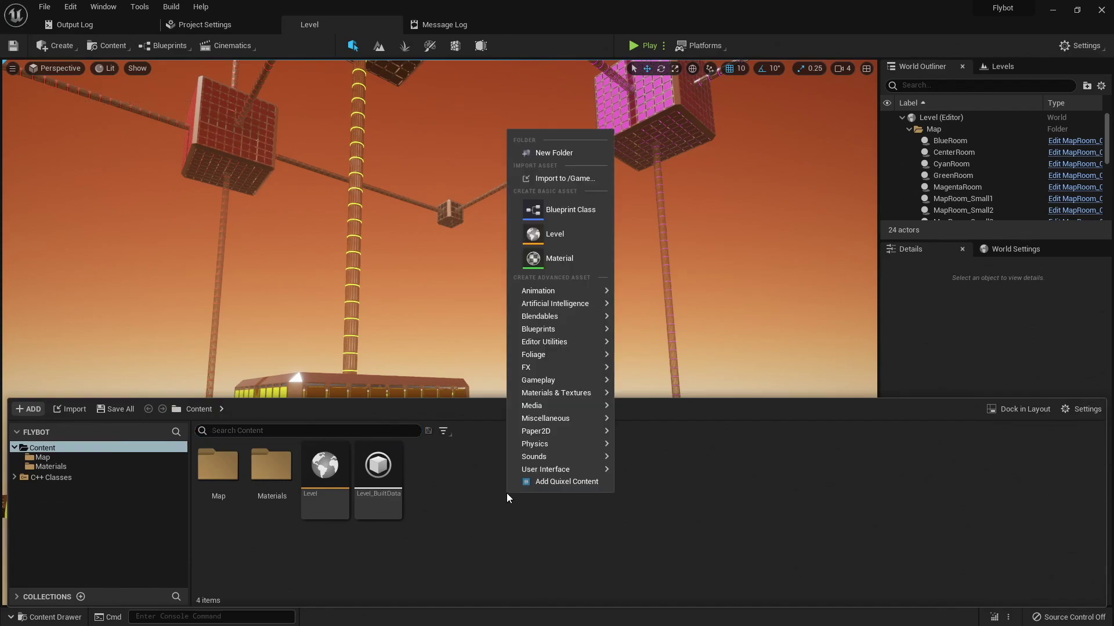
click(552, 482)
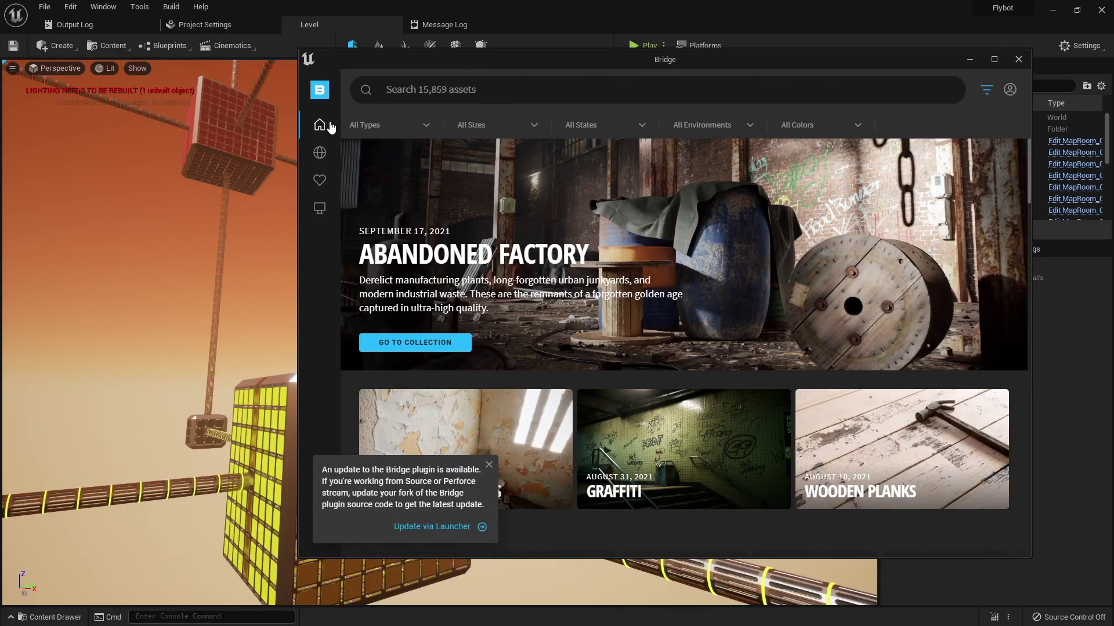
mouse_move(328, 127)
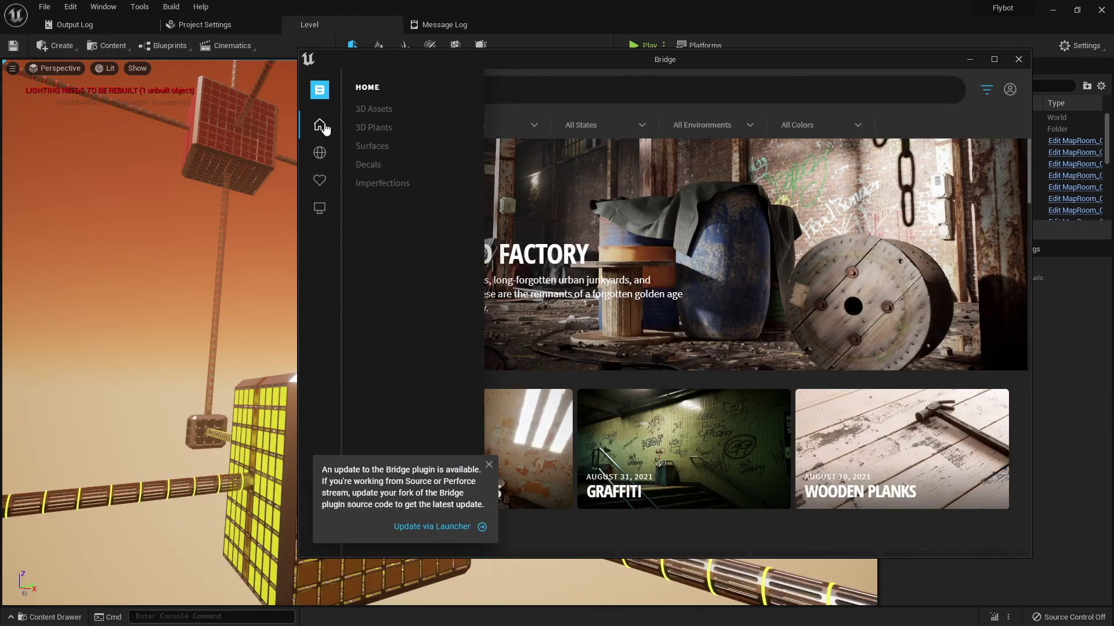
click(370, 147)
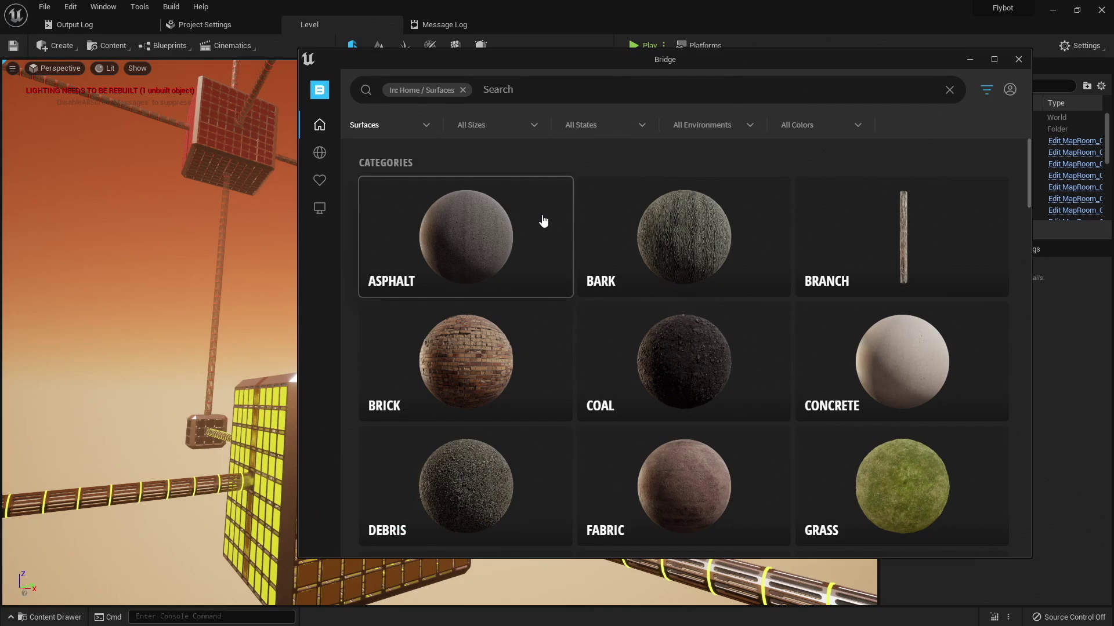
Step: Find the Damaged Brick Wall surface in Bridge's Brick category and add it to the project in medium quality
scroll(544, 222, down, 4)
scroll(544, 222, up, 4)
click(539, 342)
scroll(516, 327, down, 7)
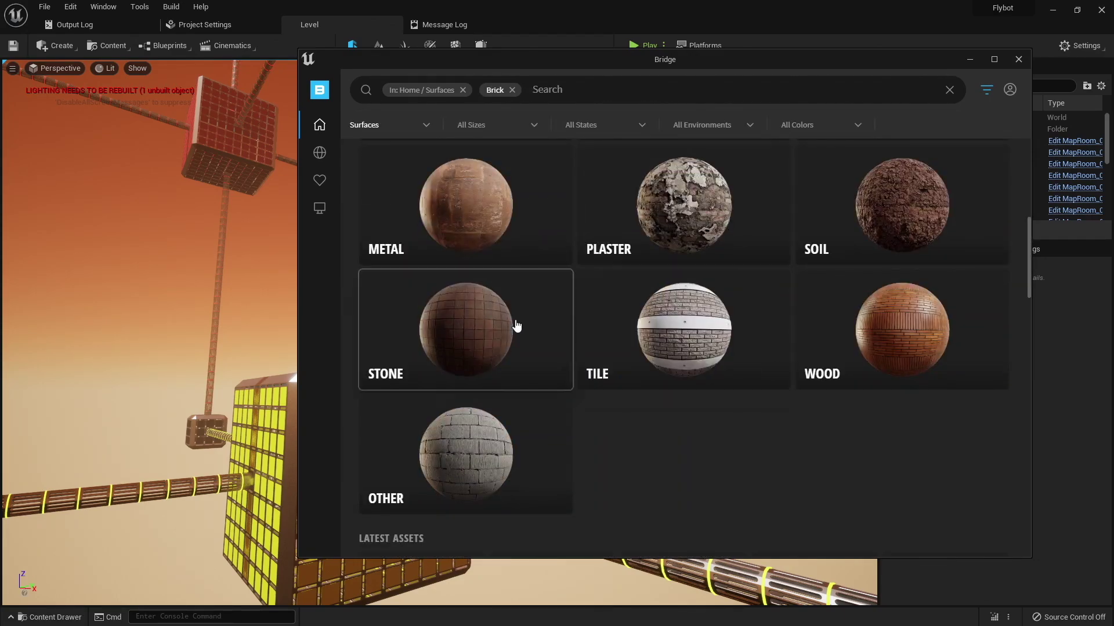
scroll(516, 326, down, 5)
click(548, 322)
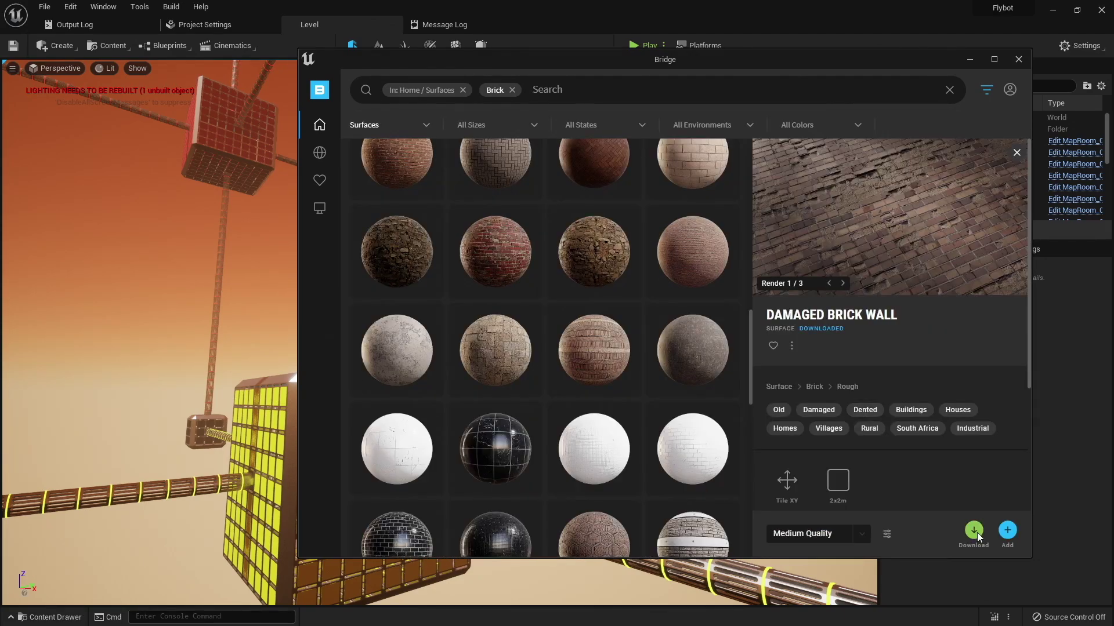
click(1007, 532)
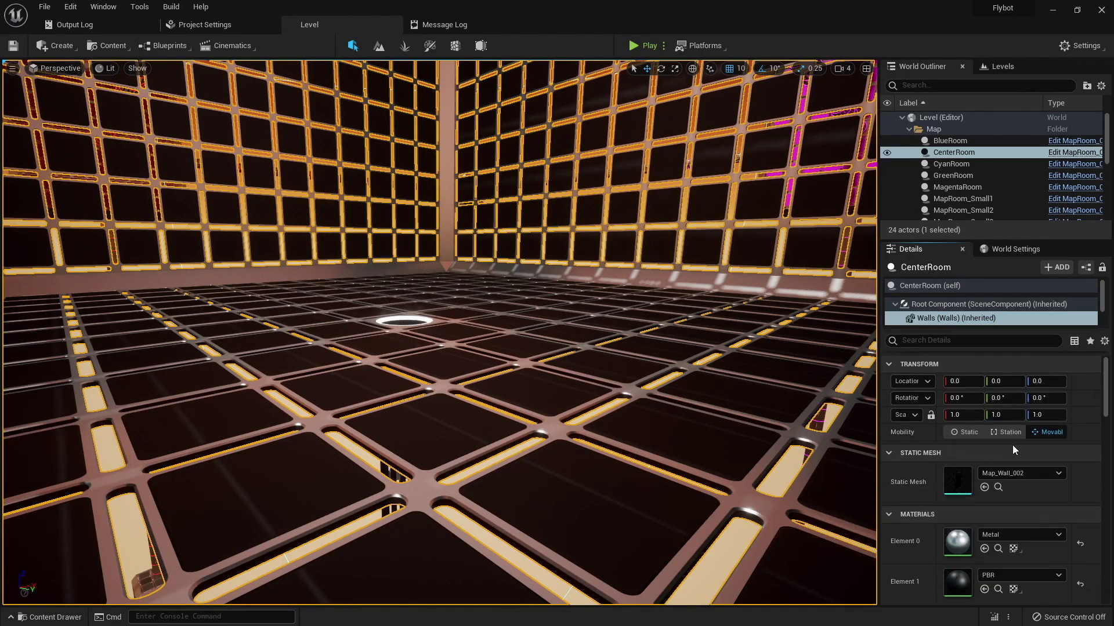
Step: Assign the scratched painted metal material to Element 0 and the damaged brick wall material to Element 1 of the CenterRoom walls
click(1008, 535)
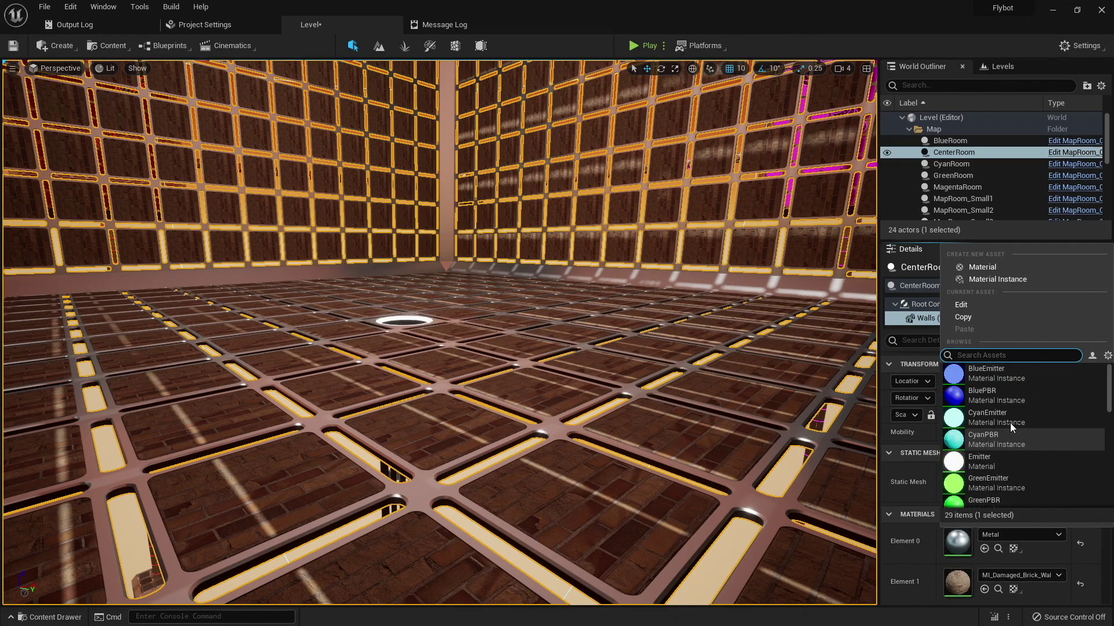
scroll(1010, 429, down, 3)
click(1011, 469)
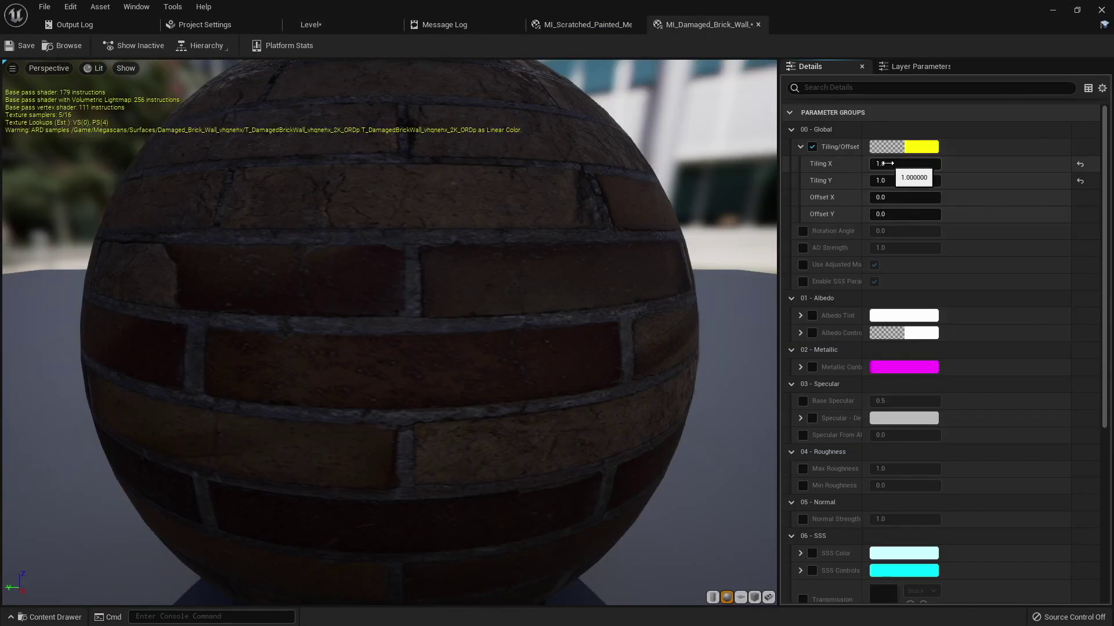
Step: Set Tiling X and Tiling Y of the damaged brick wall material instance to 5 and inspect the brick surface in the level
click(889, 163)
text(5)
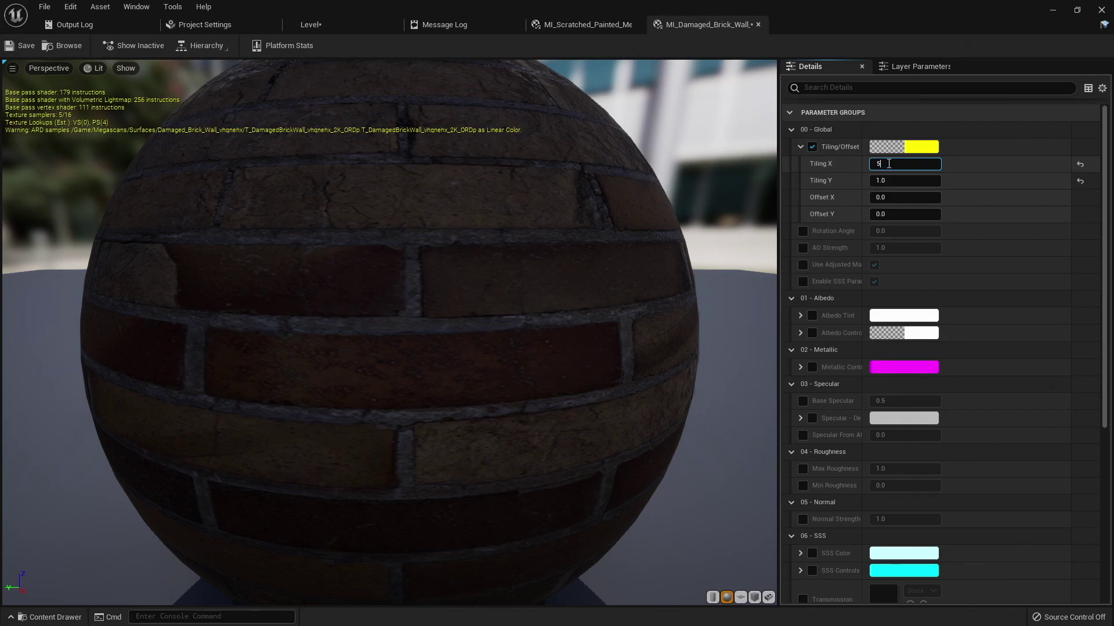
key(Tab)
text(5)
key(Tab)
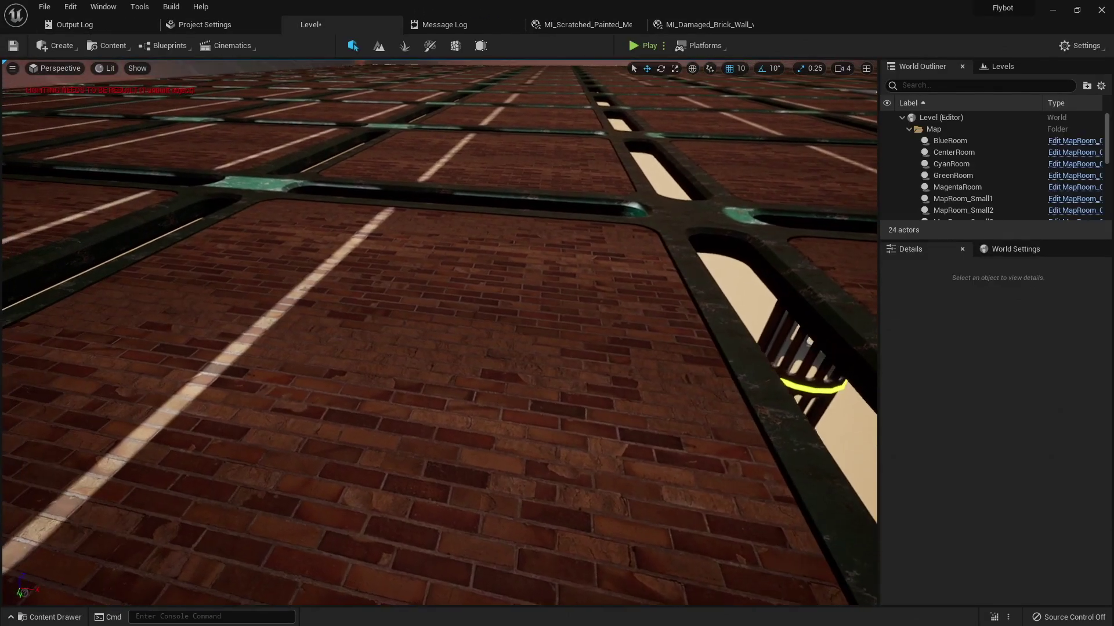
key(w)
right_drag(440, 333, 411, 290)
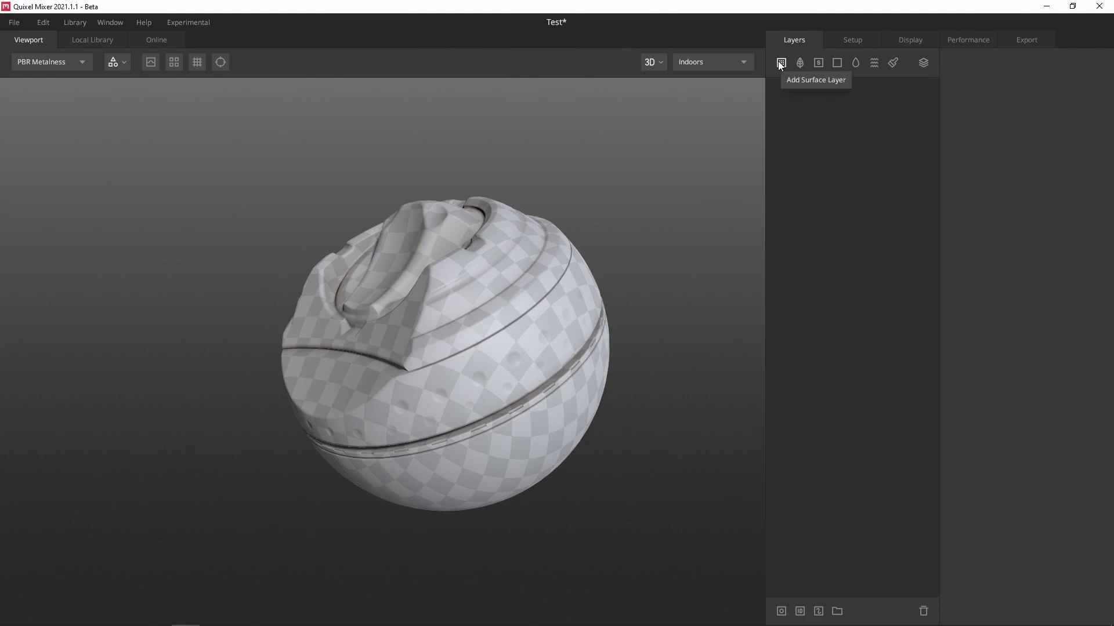
Step: Switch to Quixel Mixer and add the blue Scuffed Painted Plastic smart material to the empty Test mix
click(820, 63)
scroll(526, 331, down, 3)
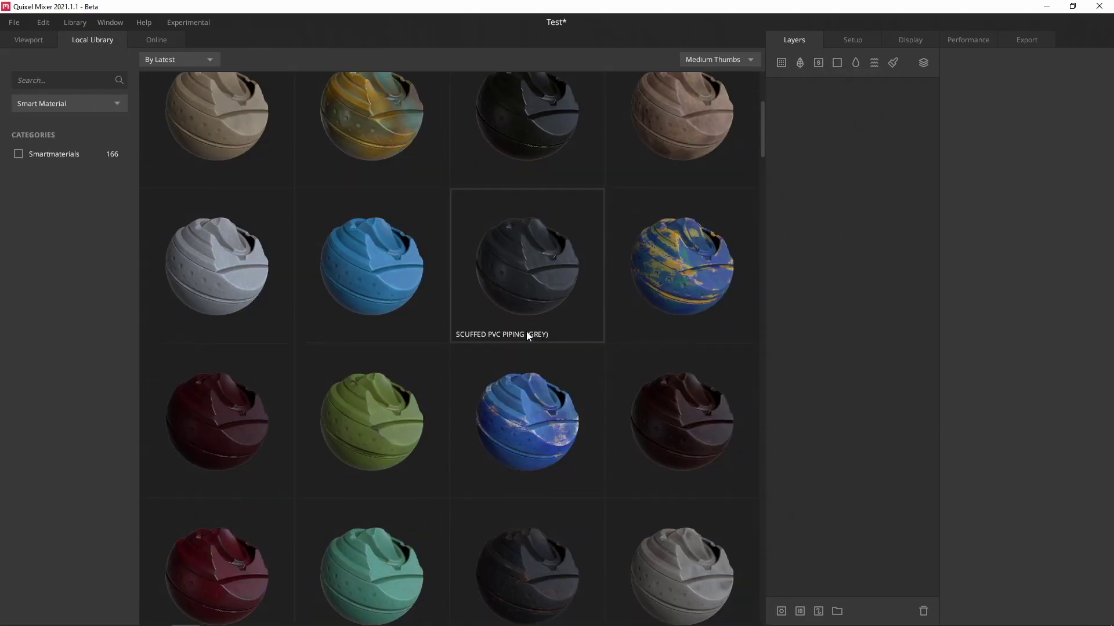
click(664, 264)
scroll(496, 314, up, 5)
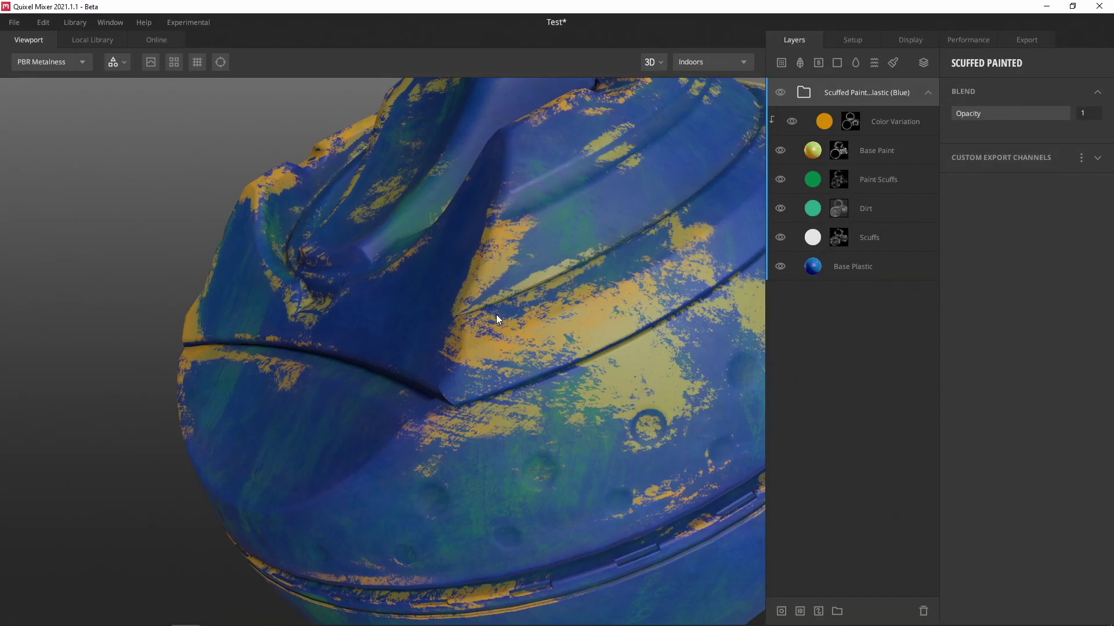
scroll(497, 315, down, 3)
alt+drag(549, 329, 586, 326)
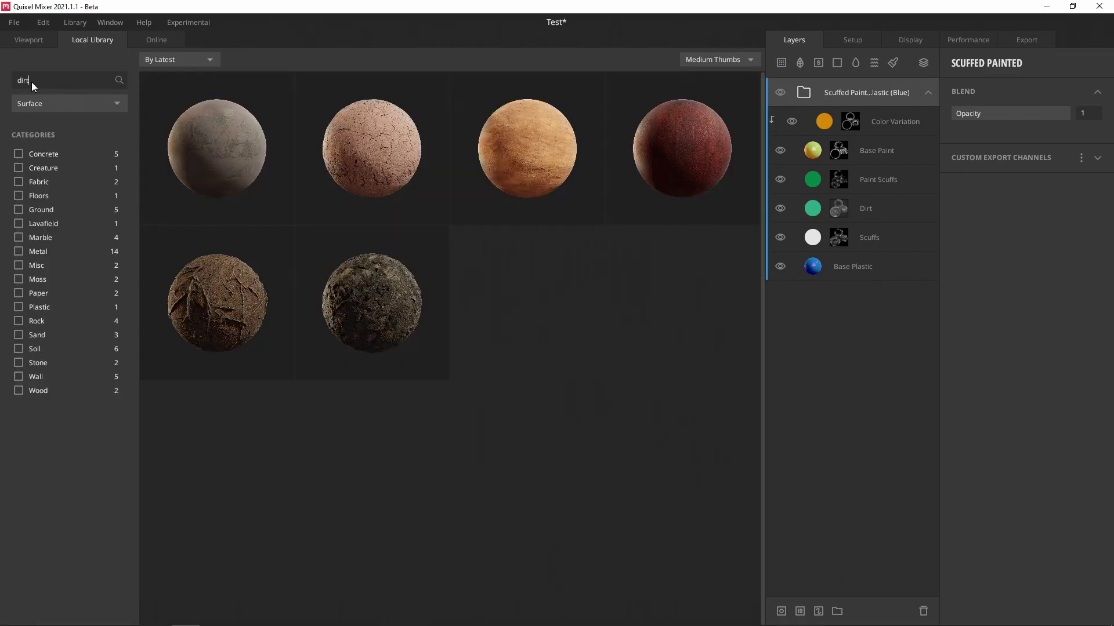
Step: Add the Dusty Concrete Floor 2X2 surface as the top layer and mask it with Simplex noise, adjusting the noise settings
click(203, 146)
click(781, 611)
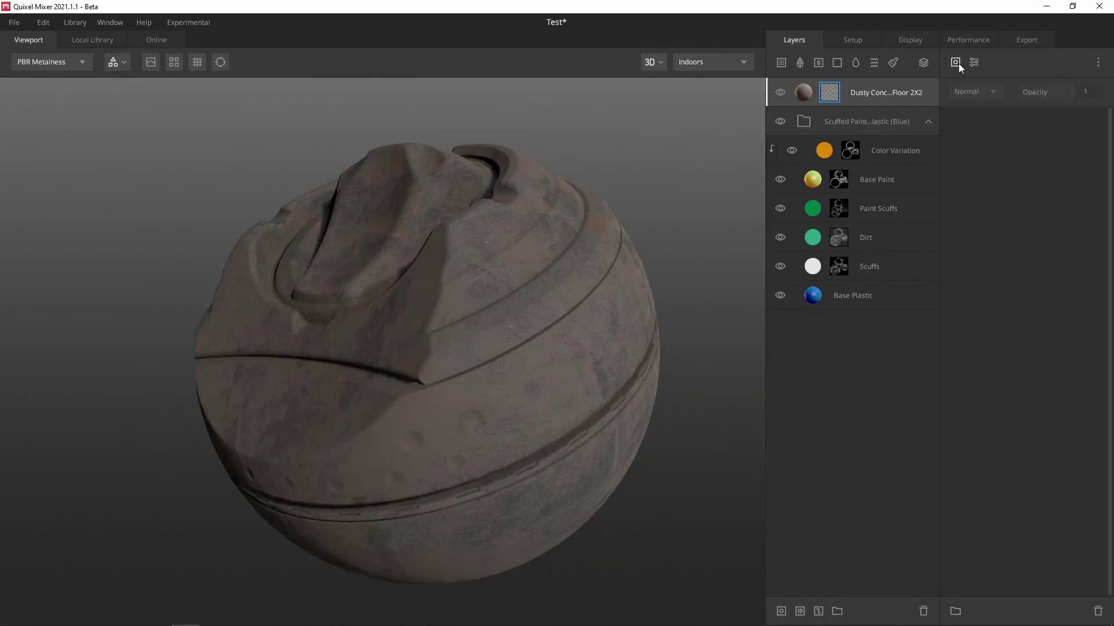
click(957, 63)
mouse_move(975, 115)
click(1056, 115)
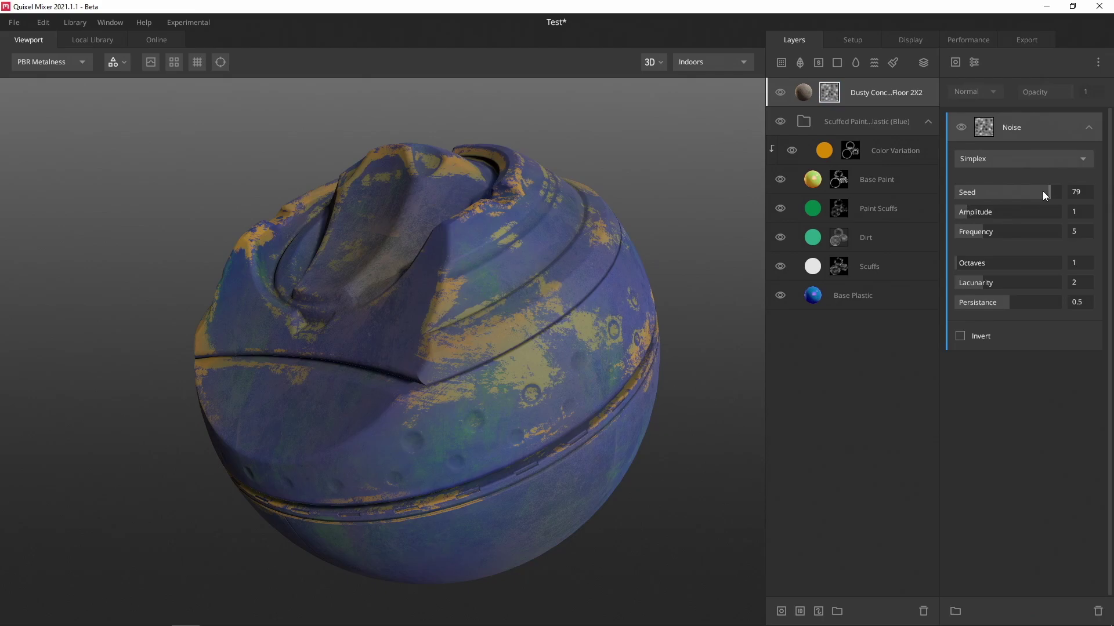
drag(1042, 192, 1041, 193)
drag(969, 212, 1016, 231)
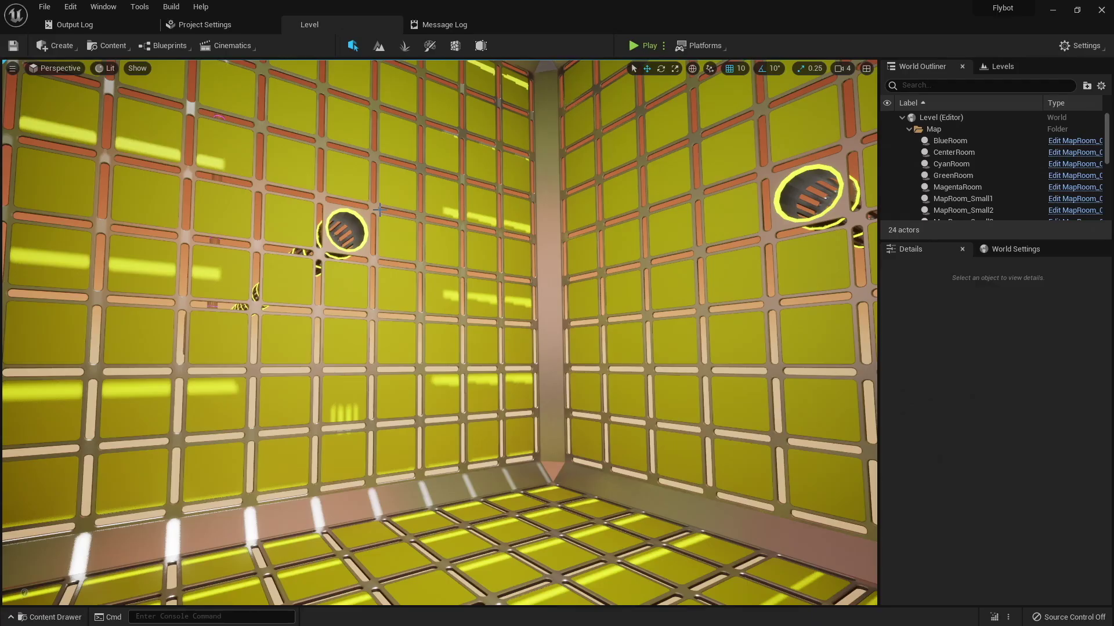
Step: Switch to Unreal Editor, set the PBR material's shading model to Unlit with Color driving Emissive Color, and view the room
key(ctrl+space)
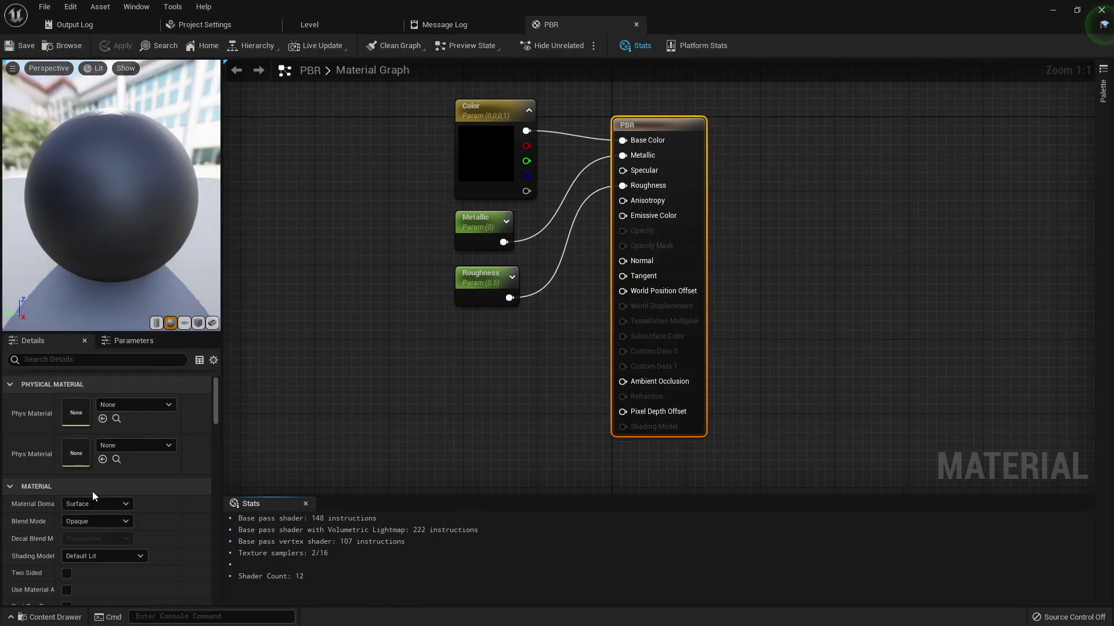
click(100, 556)
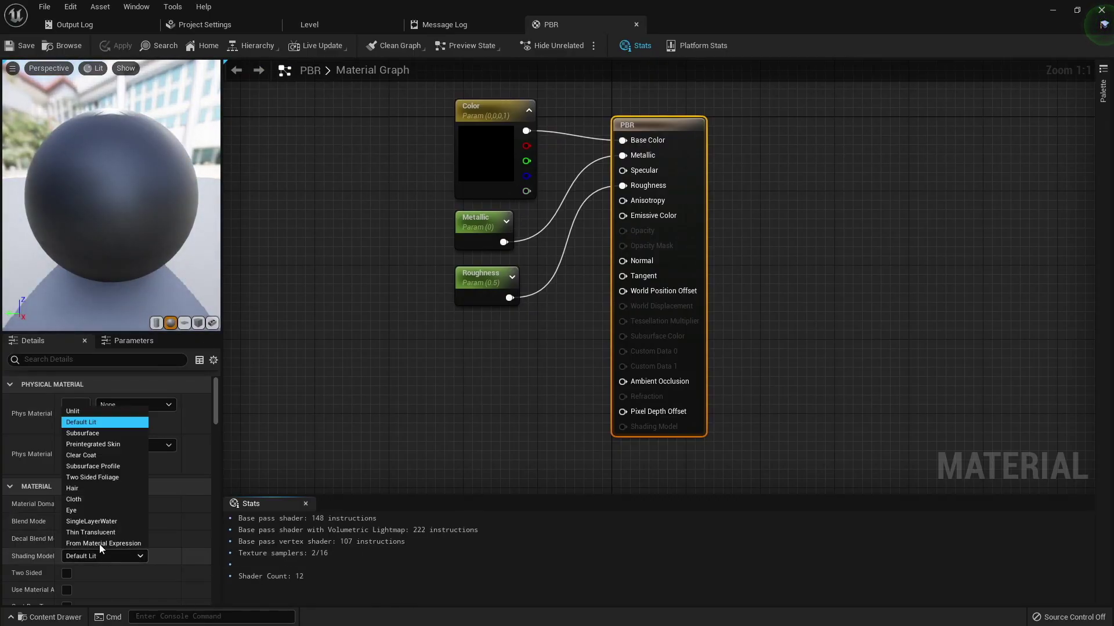
click(106, 413)
drag(526, 131, 622, 217)
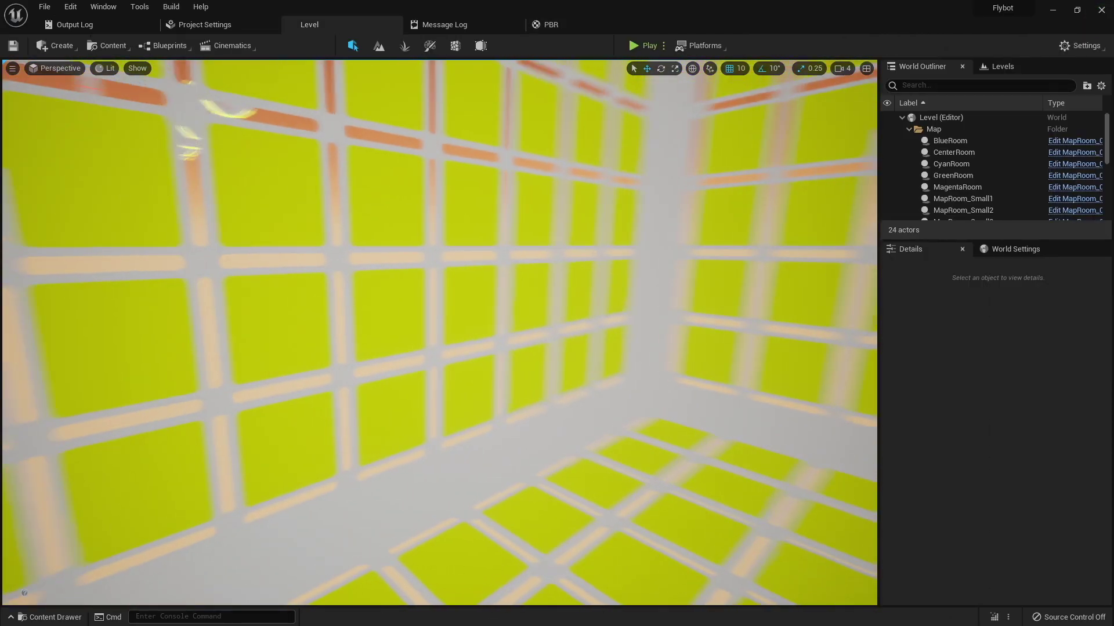
mouse_move(440, 332)
right_down()
mouse_move(429, 333)
mouse_move(482, 406)
mouse_move(470, 400)
mouse_move(585, 430)
right_up()
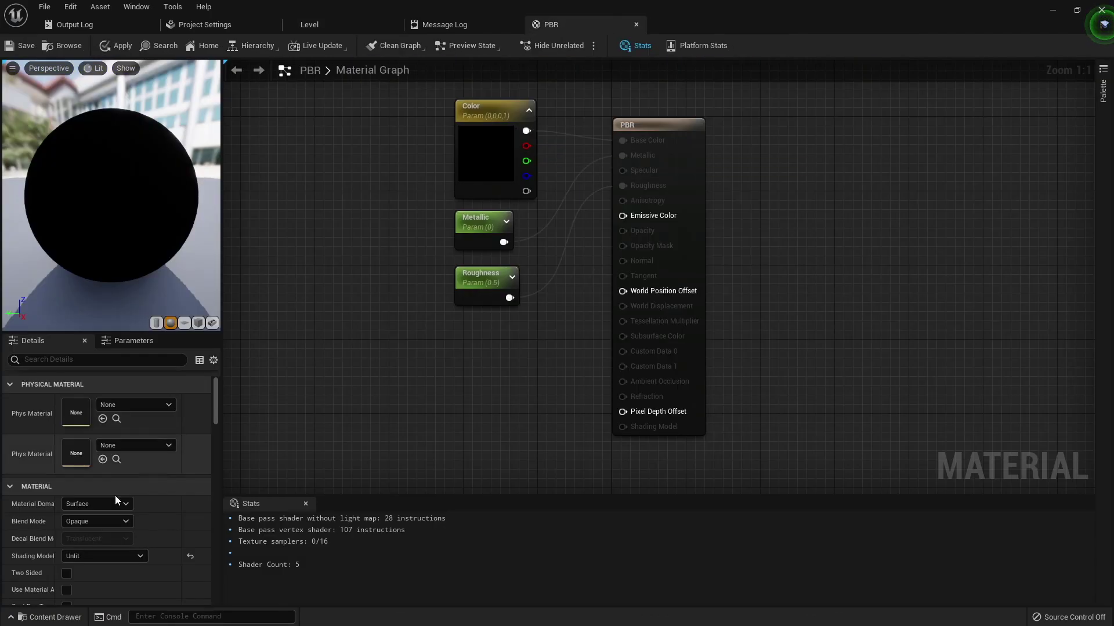
Step: Set the PBR material's shading model back to Default Lit, save the material and close it
click(104, 556)
click(87, 422)
key(ctrl+s)
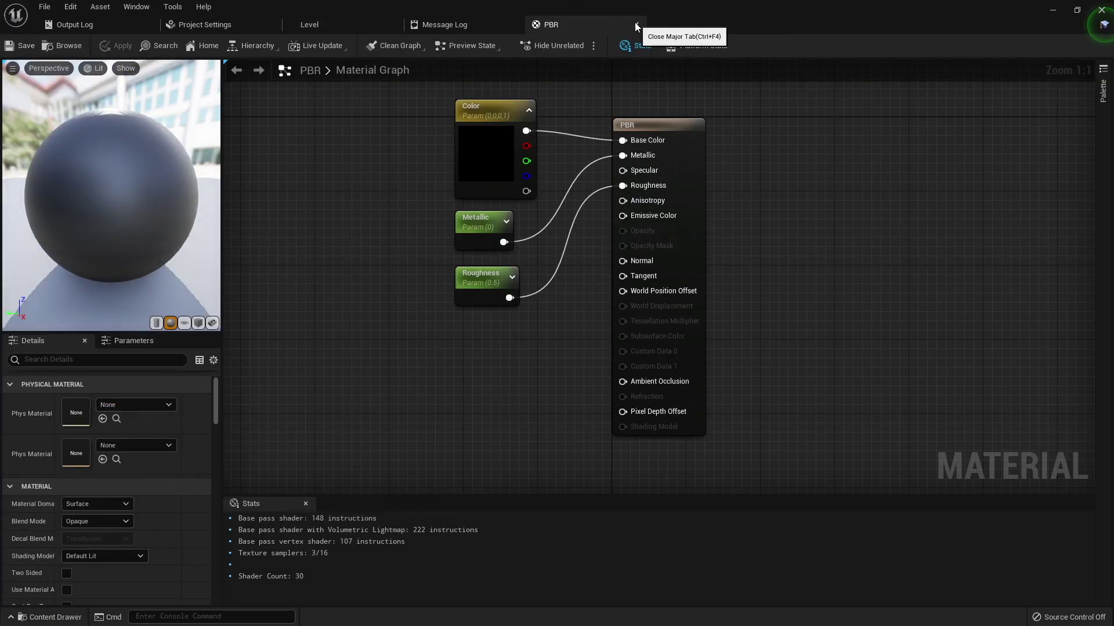
click(636, 26)
Step: Create a new material named RainbowPBR in the Materials folder and open it for editing
right_click(513, 548)
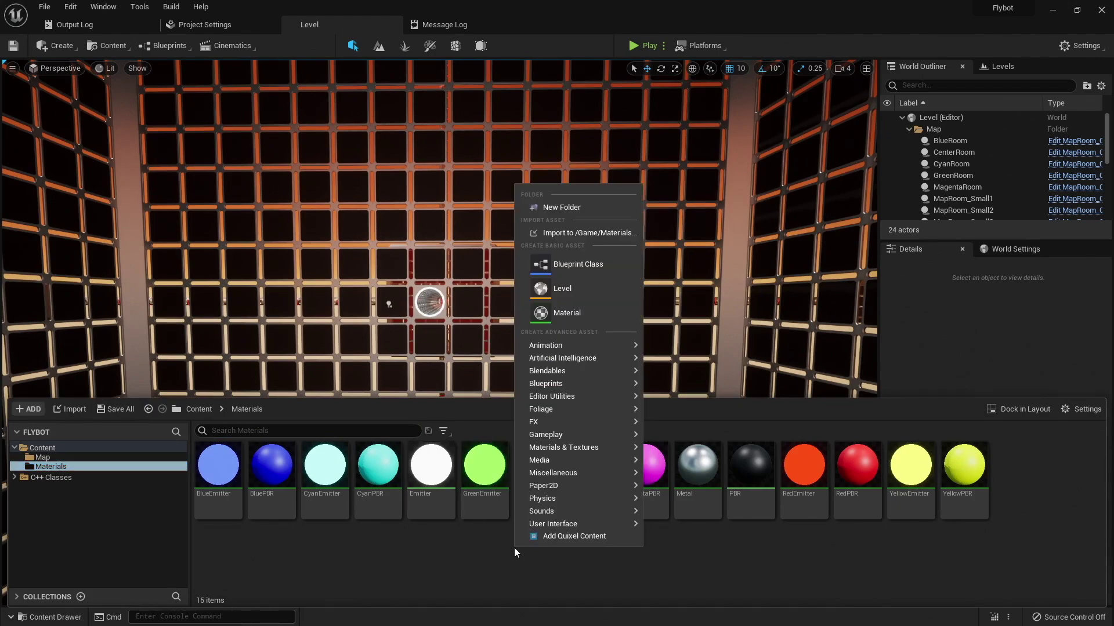
click(566, 312)
text(RainbowPBR)
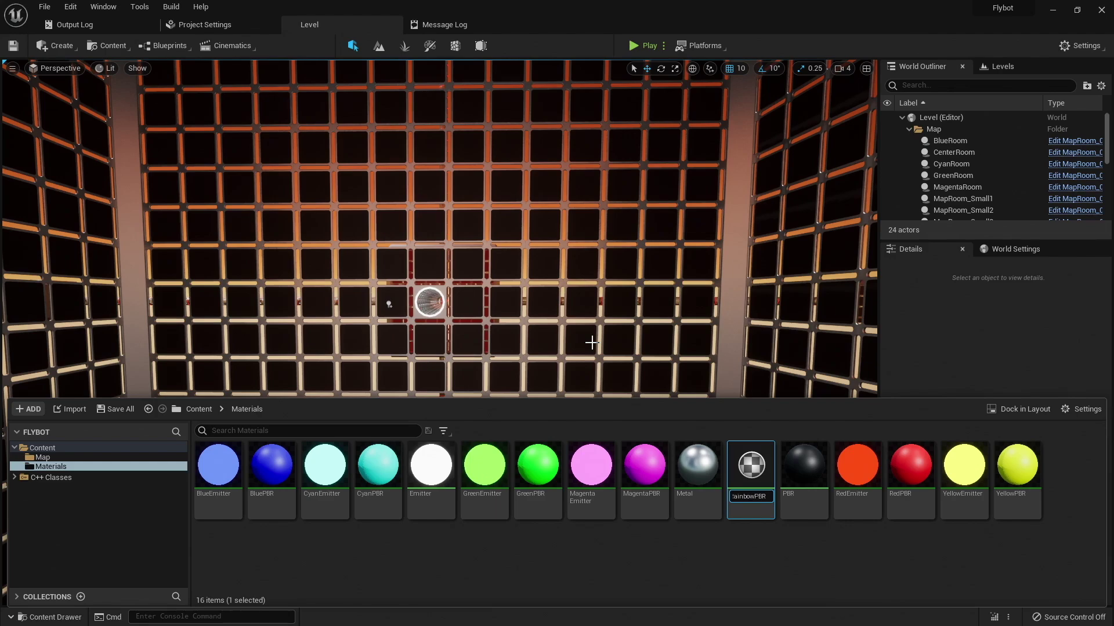
key(Return)
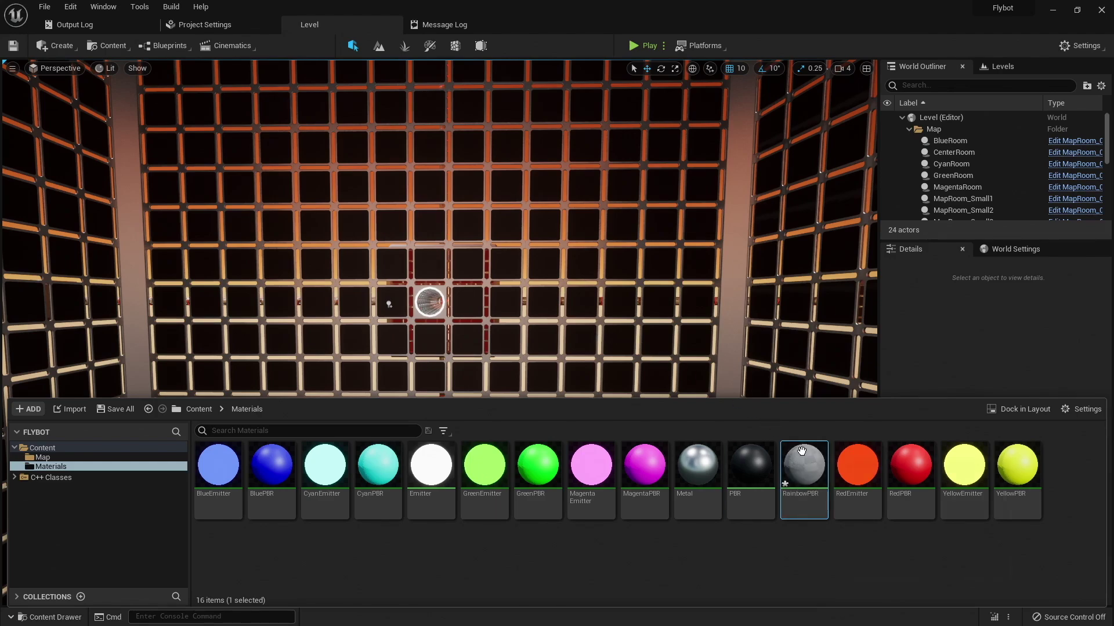
double_click(803, 458)
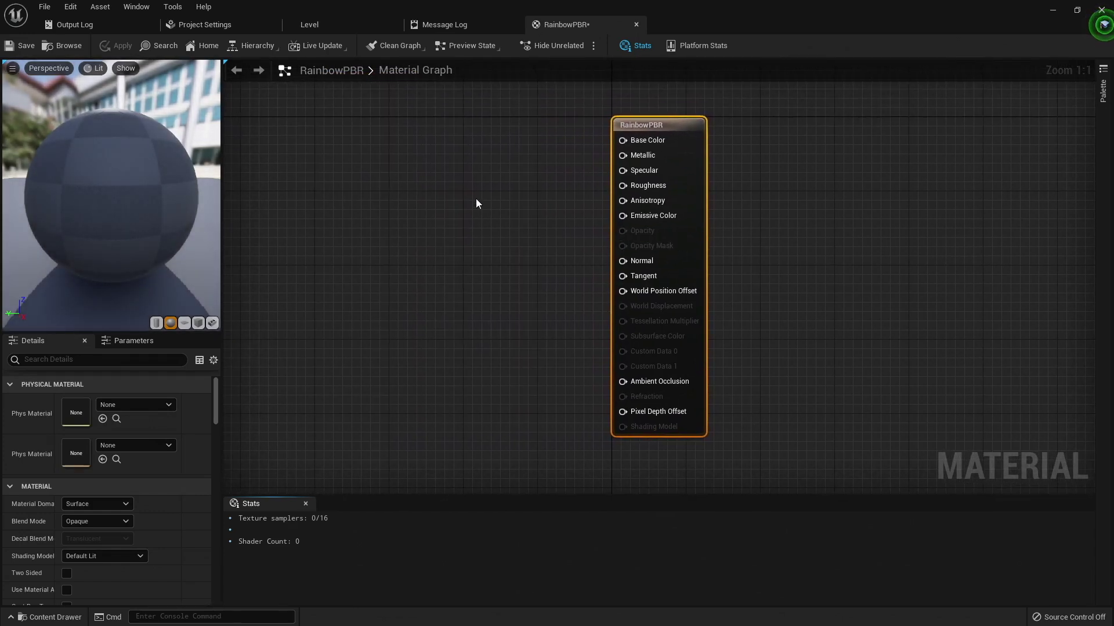
Step: Add a Sine node connected to Base Color and feed its input from a Time node
right_drag(416, 198, 615, 223)
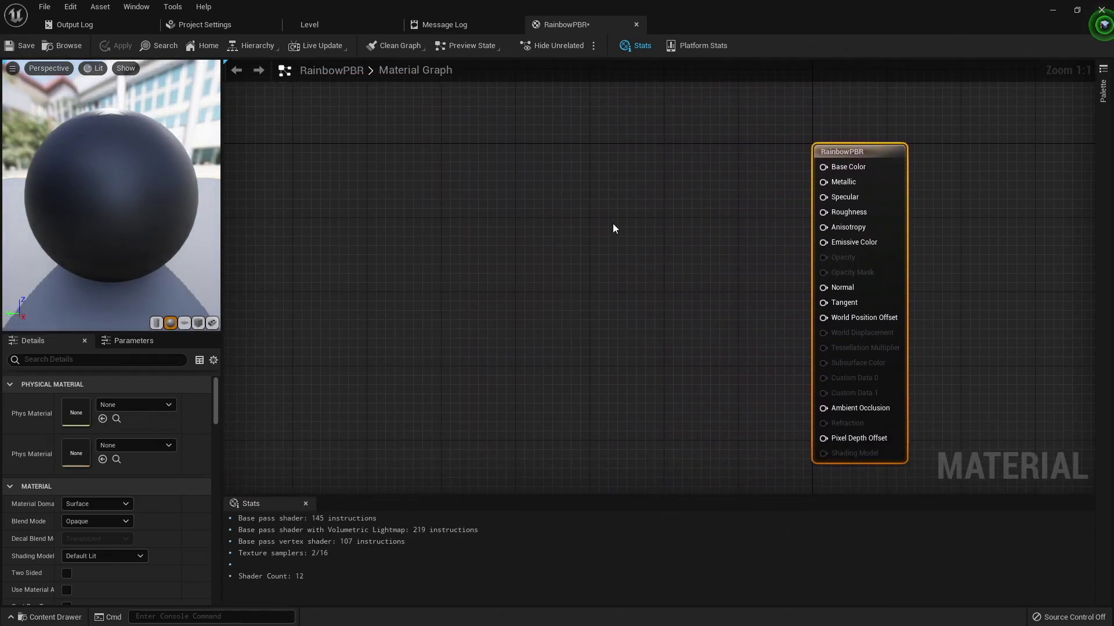
right_click(566, 215)
text(sine)
key(Return)
drag(606, 234, 823, 167)
drag(580, 177, 443, 182)
text(time)
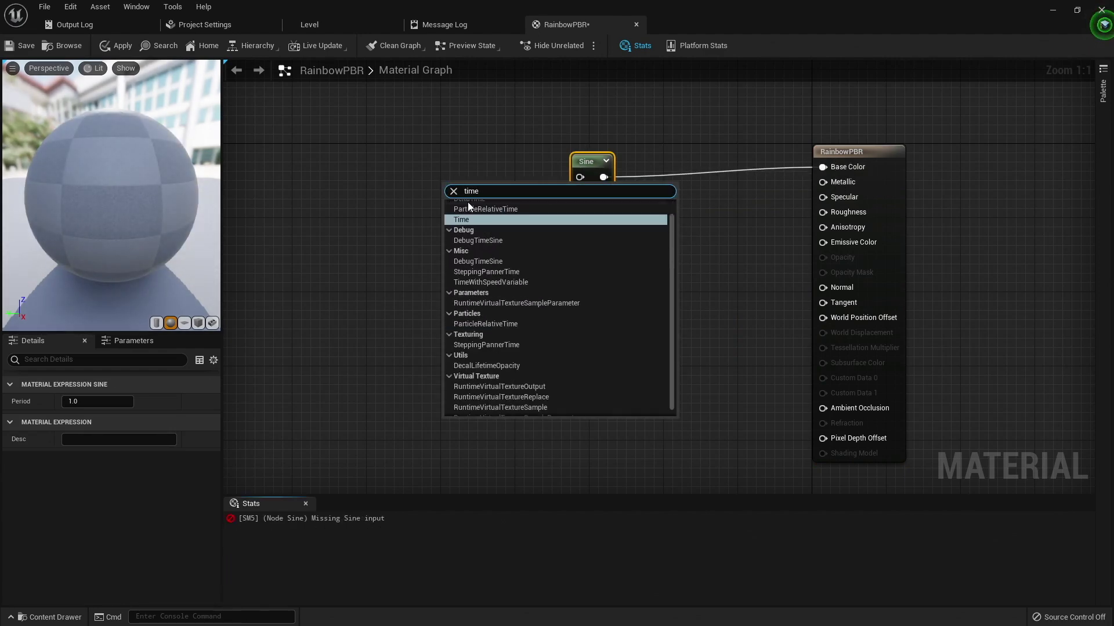
click(463, 220)
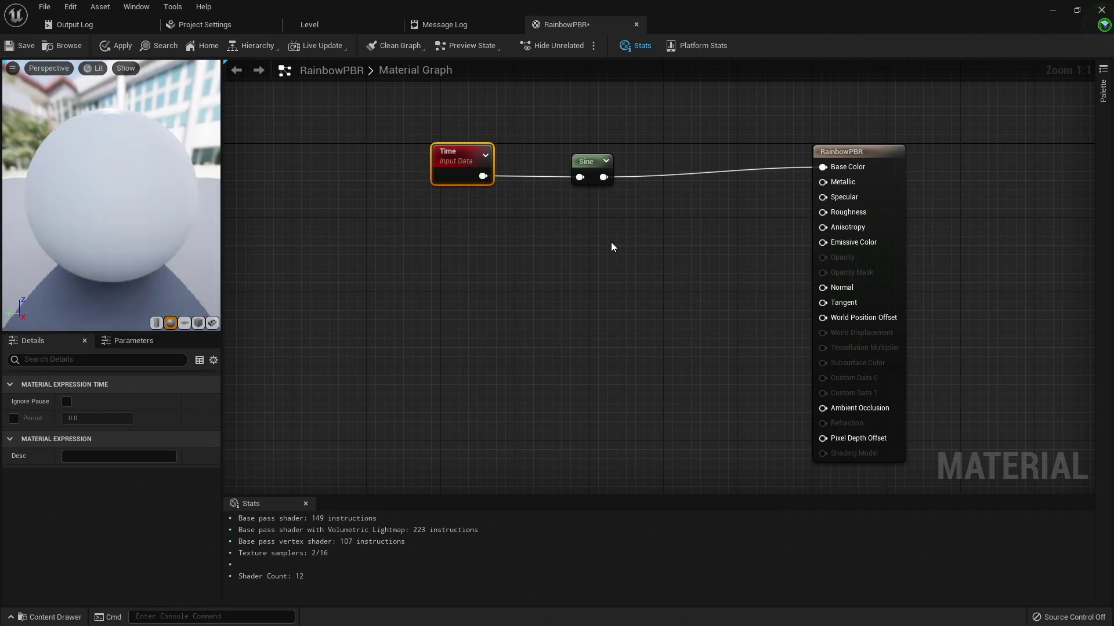
Step: Insert a Multiply node between Time and Sine, trying a Const B of 10 before setting it to 0.3
drag(464, 163, 418, 163)
right_click(533, 241)
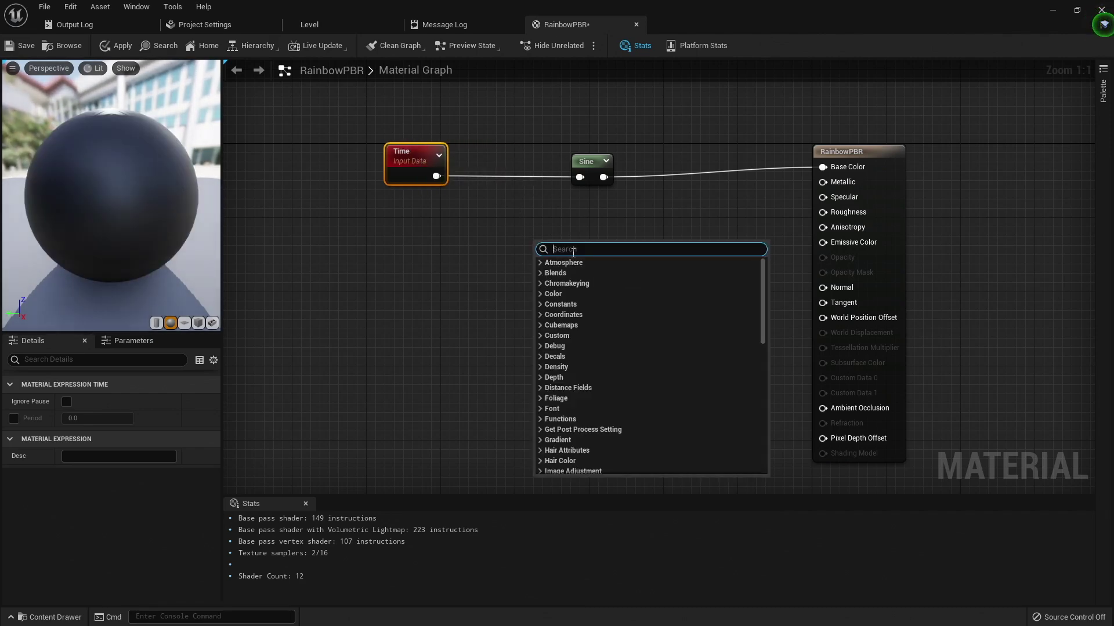
text(mult)
click(571, 350)
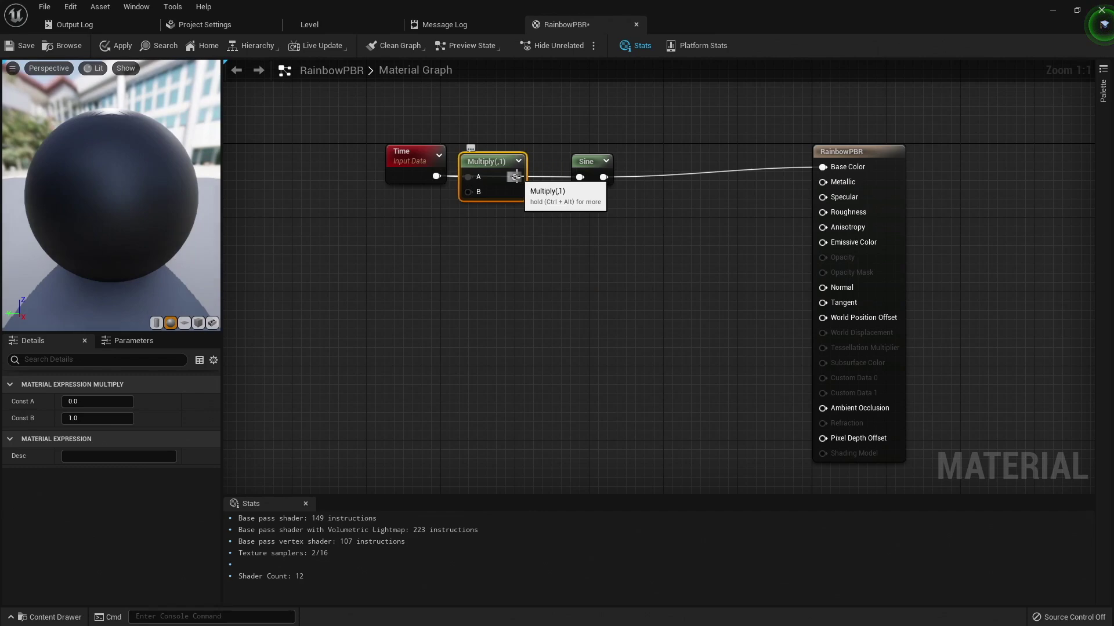
click(85, 419)
text(10)
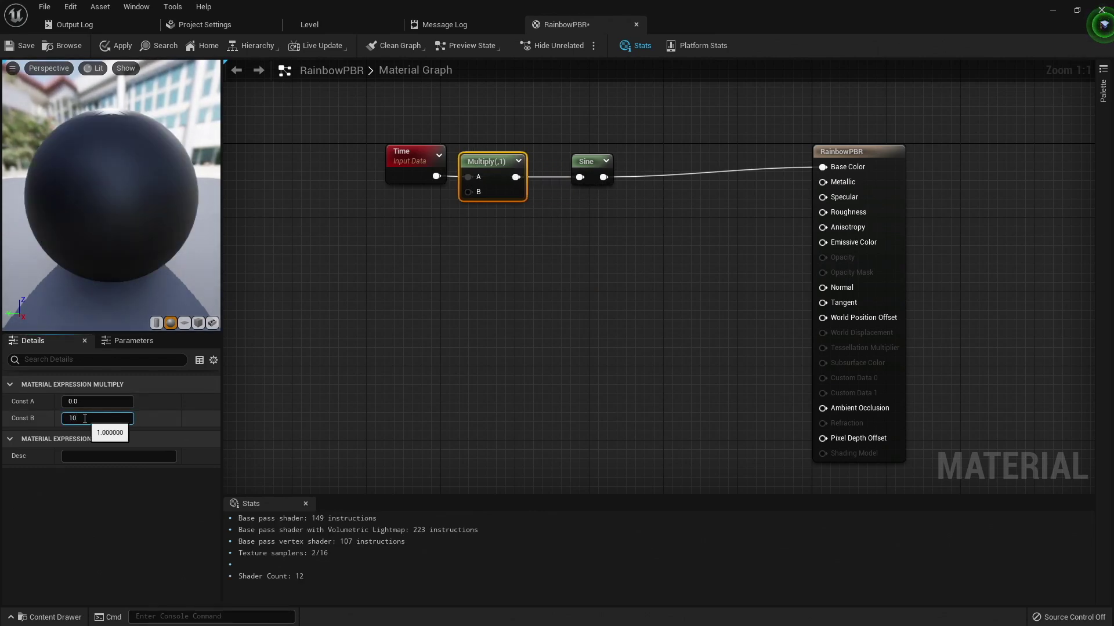
key(Return)
text(0.3)
key(Return)
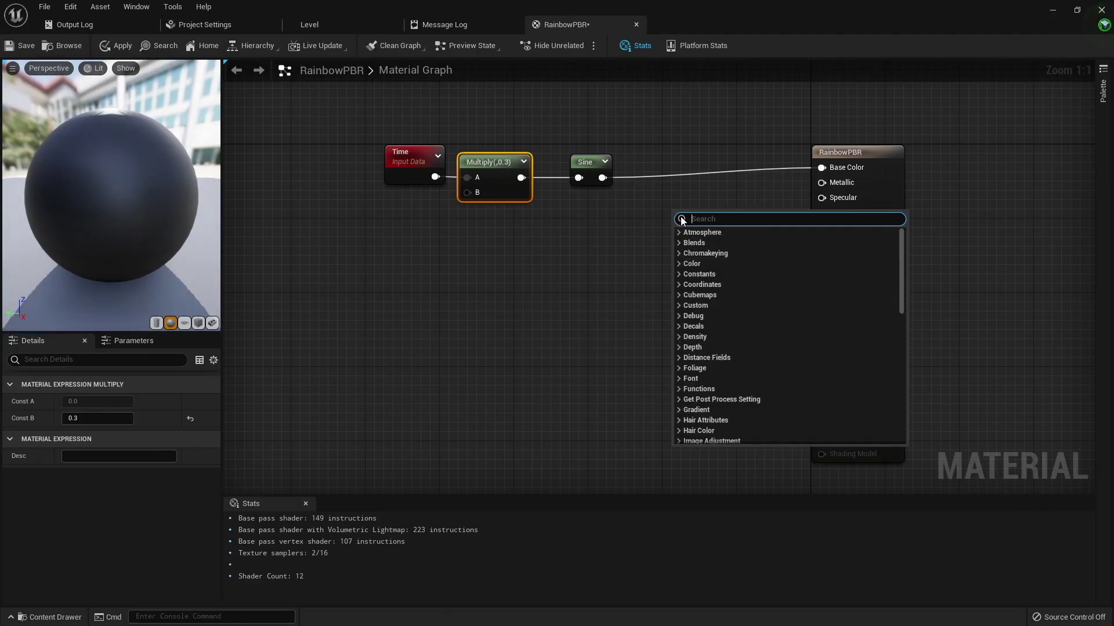
Step: Insert an Add node with constant 1 after Sine, followed by a Multiply node with constant 0.5 feeding Base Color
text(add)
key(Return)
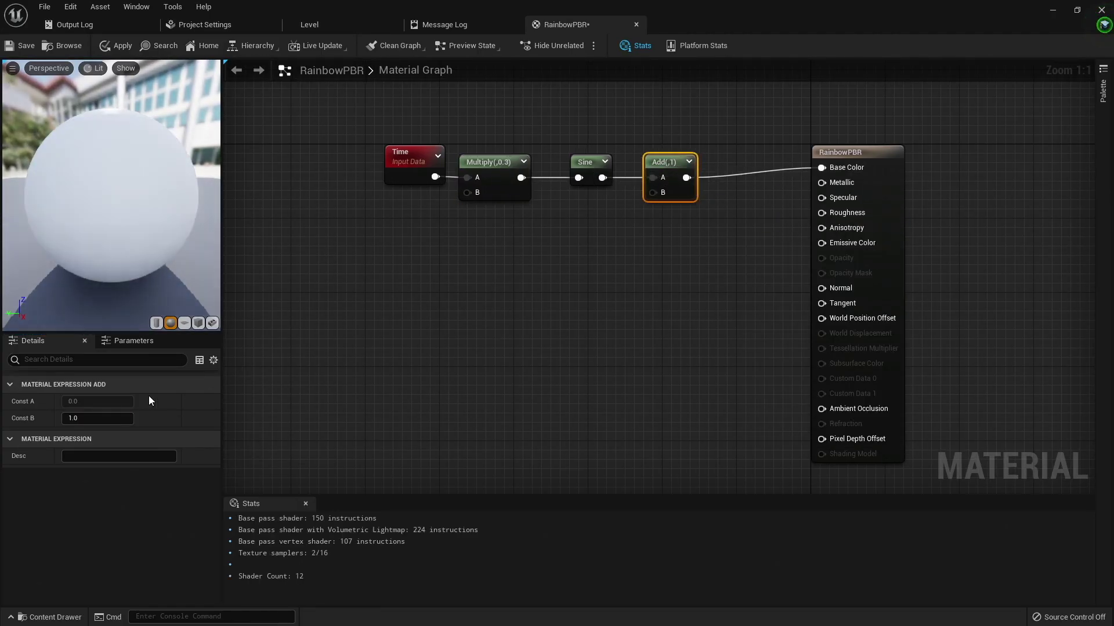
right_click(664, 225)
text(multi)
key(Return)
drag(704, 236, 749, 164)
drag(686, 177, 717, 178)
drag(765, 177, 821, 170)
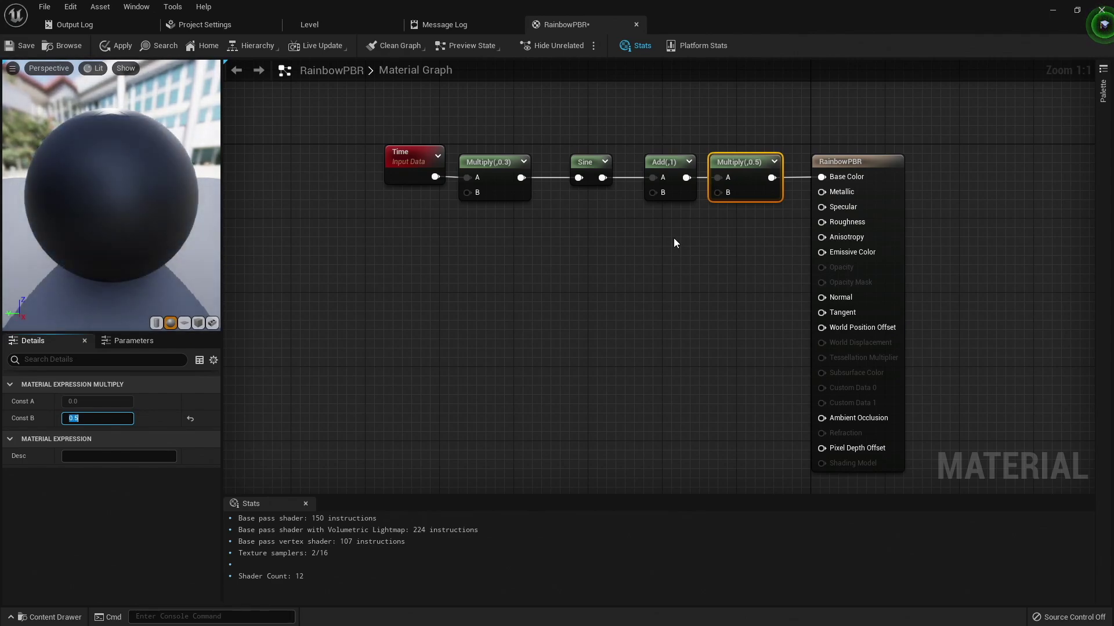
Step: Insert a MakeFloat3 node between Sine and Add, with Sine feeding its X input
right_click(642, 260)
text(makeflo)
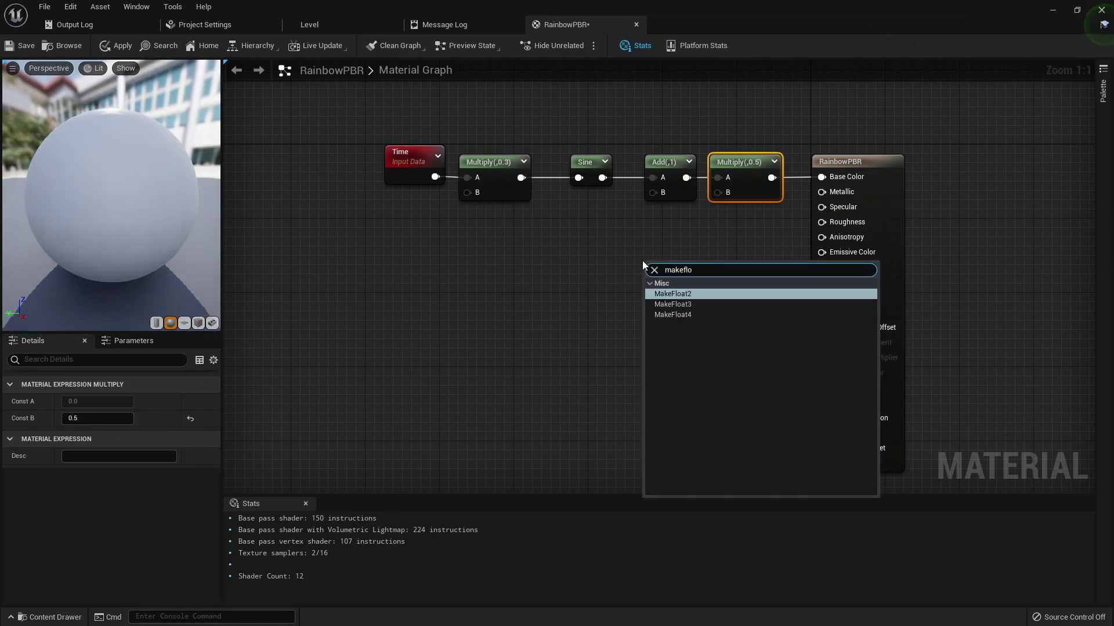
click(674, 304)
drag(663, 267, 627, 262)
drag(667, 120, 928, 162)
drag(640, 261, 659, 168)
drag(602, 178, 634, 186)
drag(686, 186, 727, 178)
drag(653, 169, 653, 160)
Step: Duplicate the Sine node twice and connect the copies to the Y and Z inputs of MakeFloat3
click(586, 162)
key(ctrl+c)
key(ctrl+v)
key(ctrl+v)
mouse_move(640, 207)
mouse_down()
mouse_move(585, 198)
mouse_move(615, 210)
mouse_move(634, 191)
mouse_up()
drag(602, 251, 634, 206)
Step: Move Time and its Multiply node aside and place an Add node in front of each of the two copied Sine nodes
drag(536, 229, 421, 140)
drag(486, 159, 423, 158)
right_click(511, 227)
text(add)
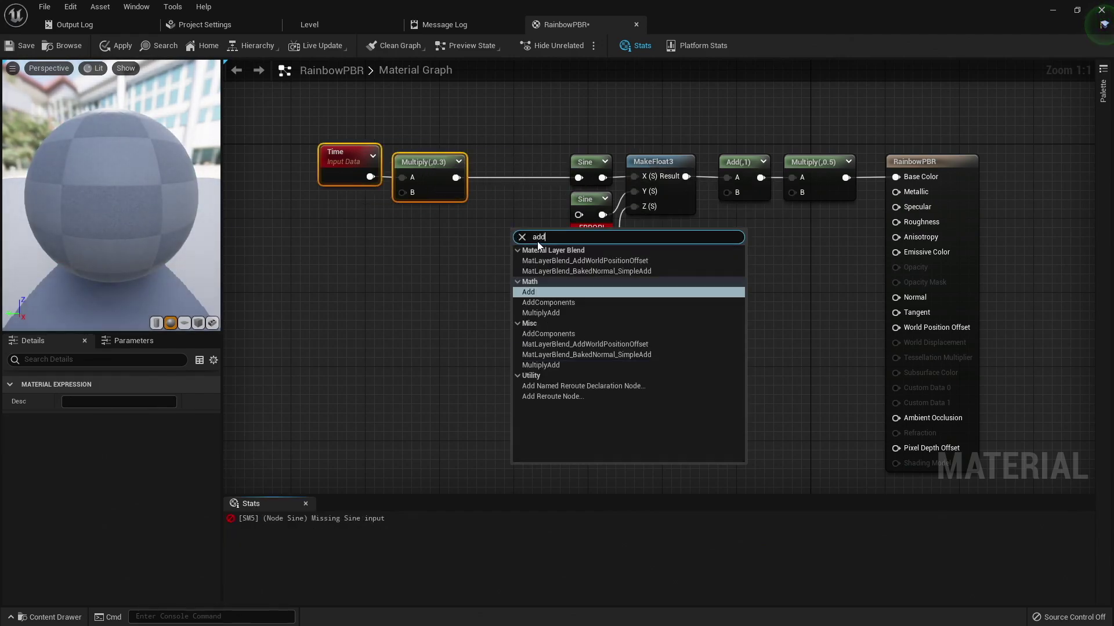
key(Return)
drag(534, 237, 578, 252)
key(ctrl+c)
key(ctrl+v)
drag(586, 237, 587, 255)
Step: Set Const B of the Add node feeding the Y channel's Sine to .33
click(531, 200)
click(84, 419)
text(.33)
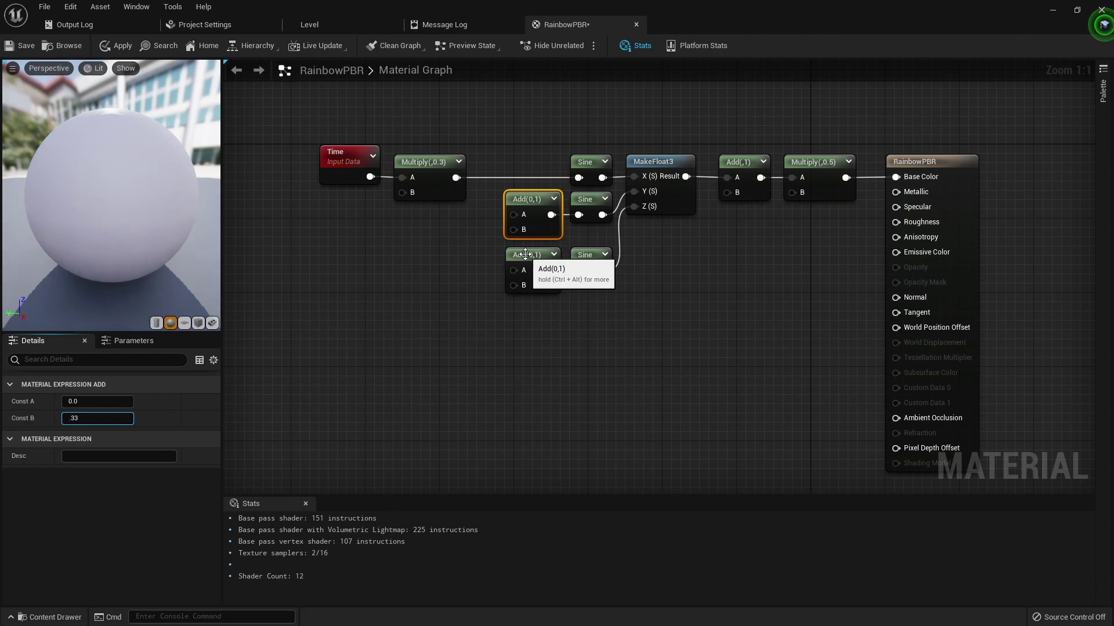
Step: Set Const B of the Add node feeding the Z channel's Sine to .67 and connect Multiply(,0.3) to both offset Add nodes
click(526, 254)
click(90, 419)
text(.67)
drag(455, 178, 513, 214)
drag(455, 178, 510, 269)
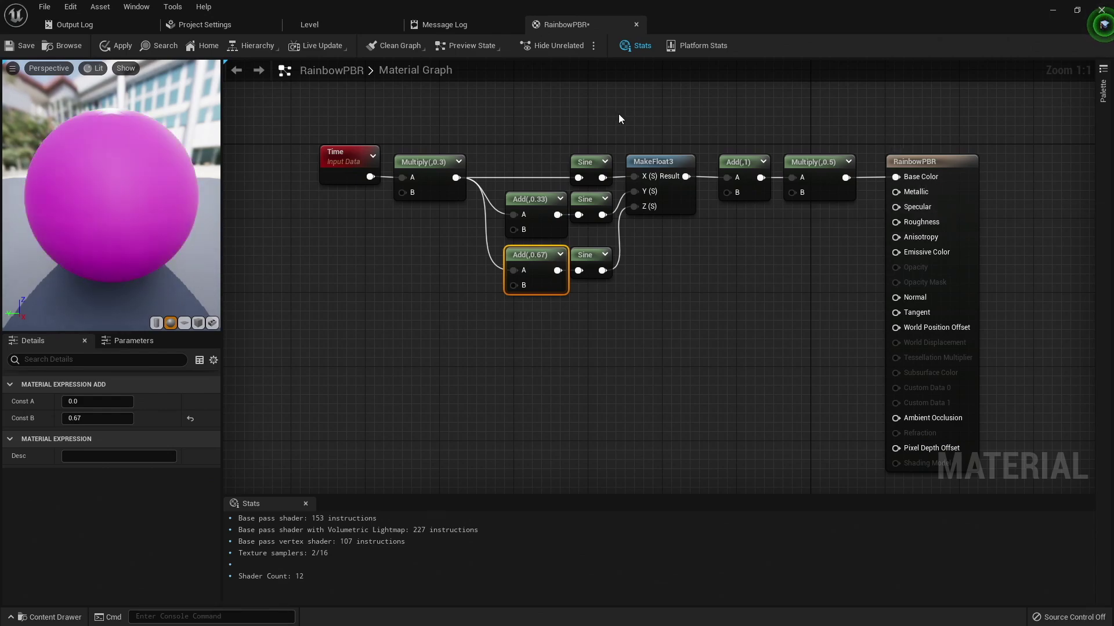
Step: Spread out the Sine, MakeFloat3, Add(,1), Multiply(,0.5) and RainbowPBR result nodes to widen the gaps between them
click(586, 124)
drag(808, 298, 808, 298)
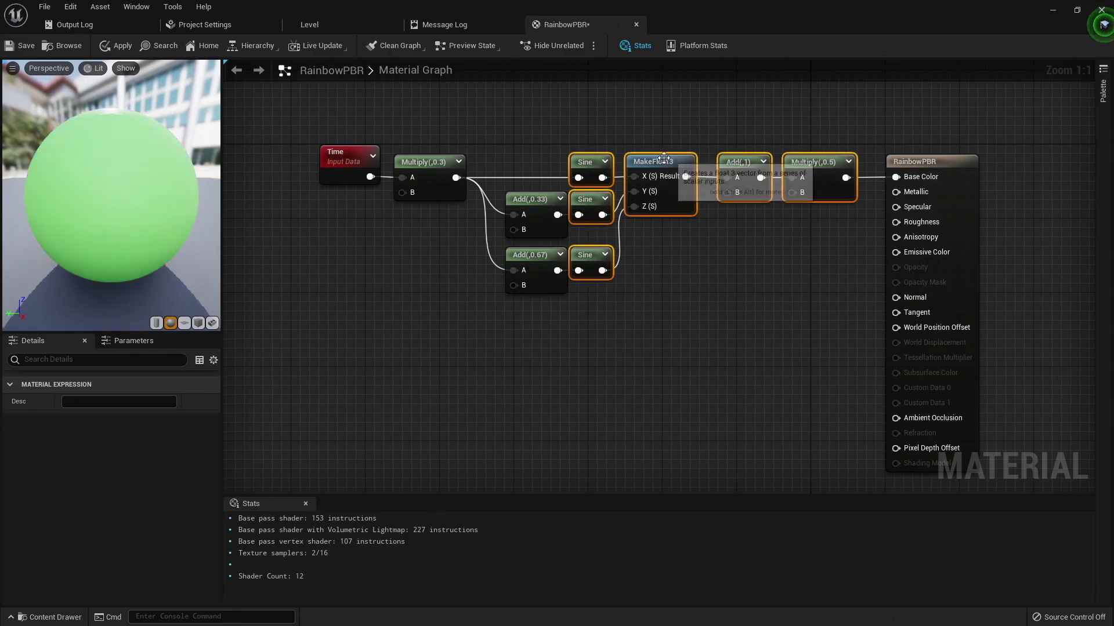
drag(664, 161, 682, 161)
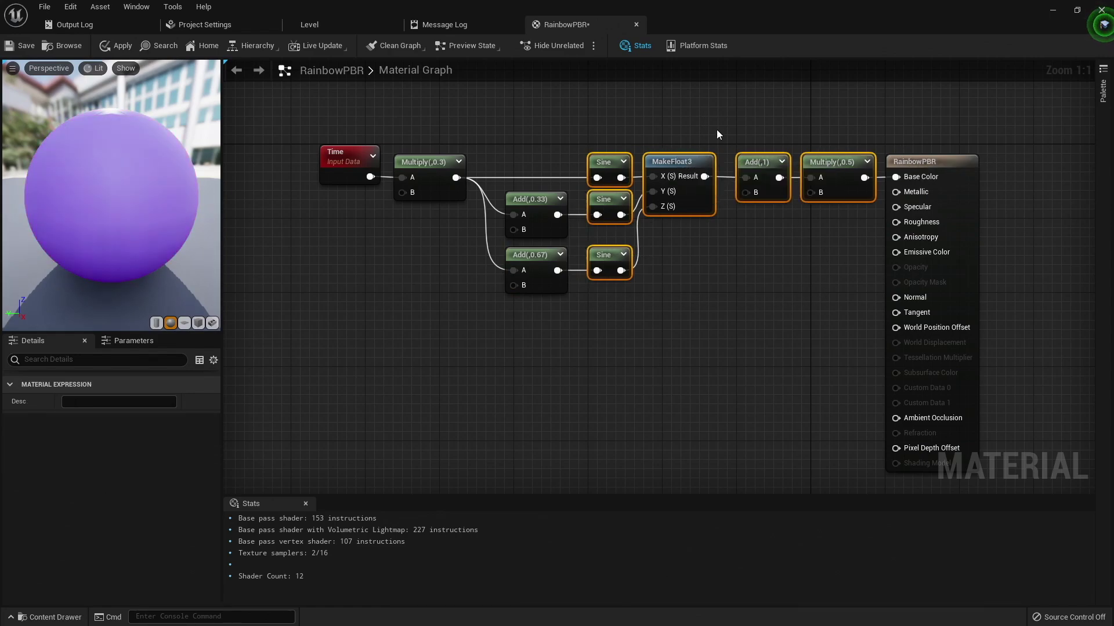
click(673, 132)
drag(824, 220, 826, 221)
drag(839, 165, 848, 165)
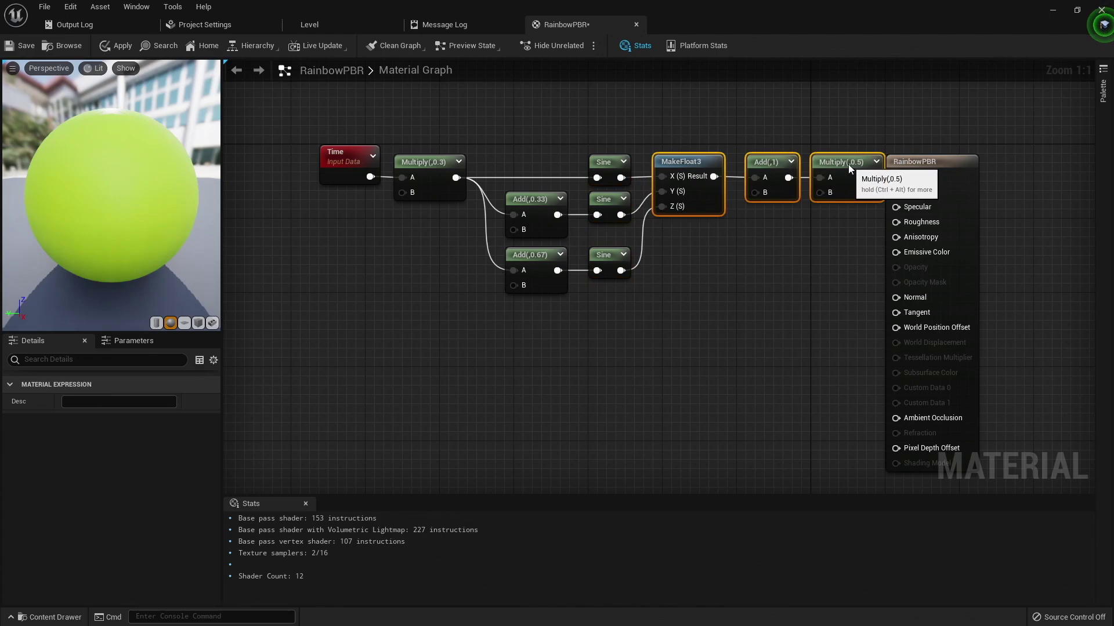
drag(930, 160, 948, 159)
click(837, 246)
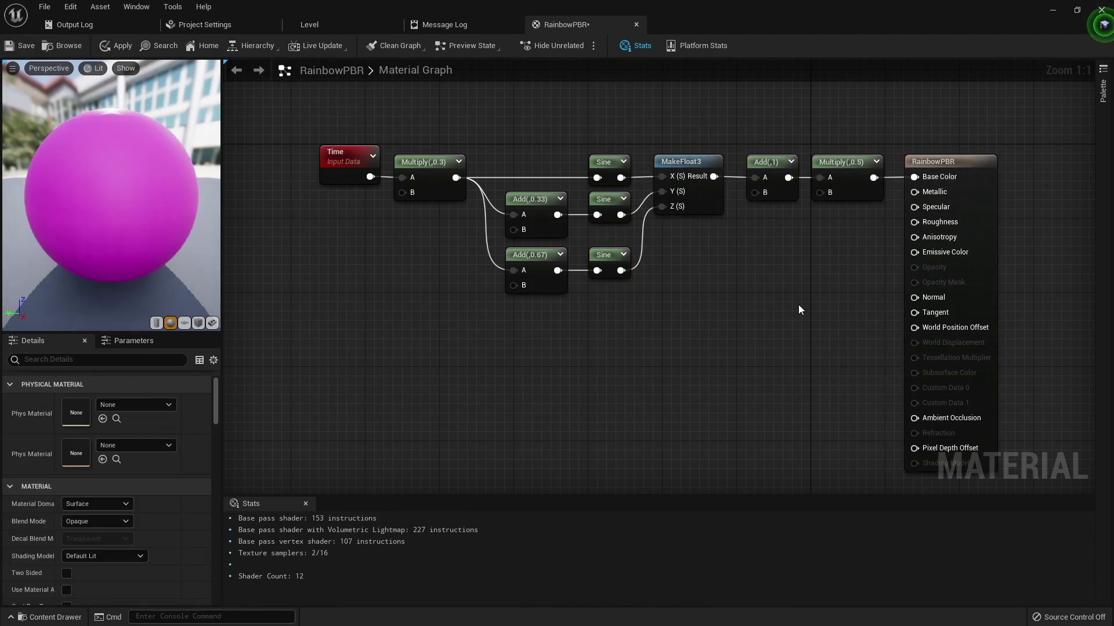
Step: Move the RainbowPBR result node aside and insert a Power node between Multiply(,0.5) and Base Color
drag(936, 157, 1001, 158)
right_click(902, 224)
text(power)
key(Return)
drag(918, 232, 904, 178)
drag(952, 178, 979, 177)
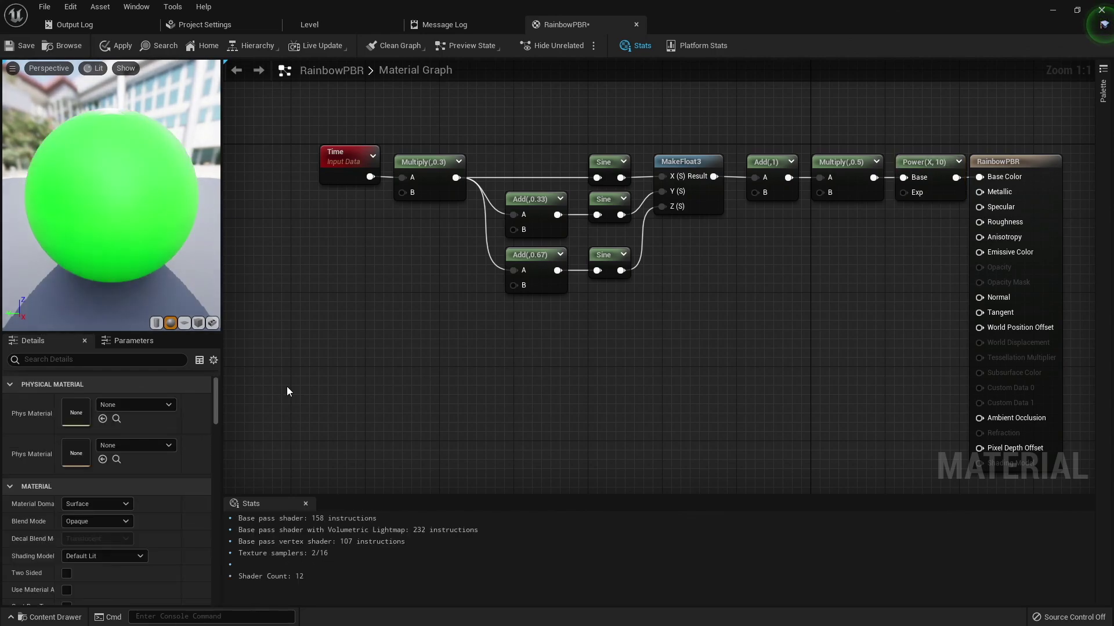
Step: Set the Power node's Const Exponent to 3
click(920, 161)
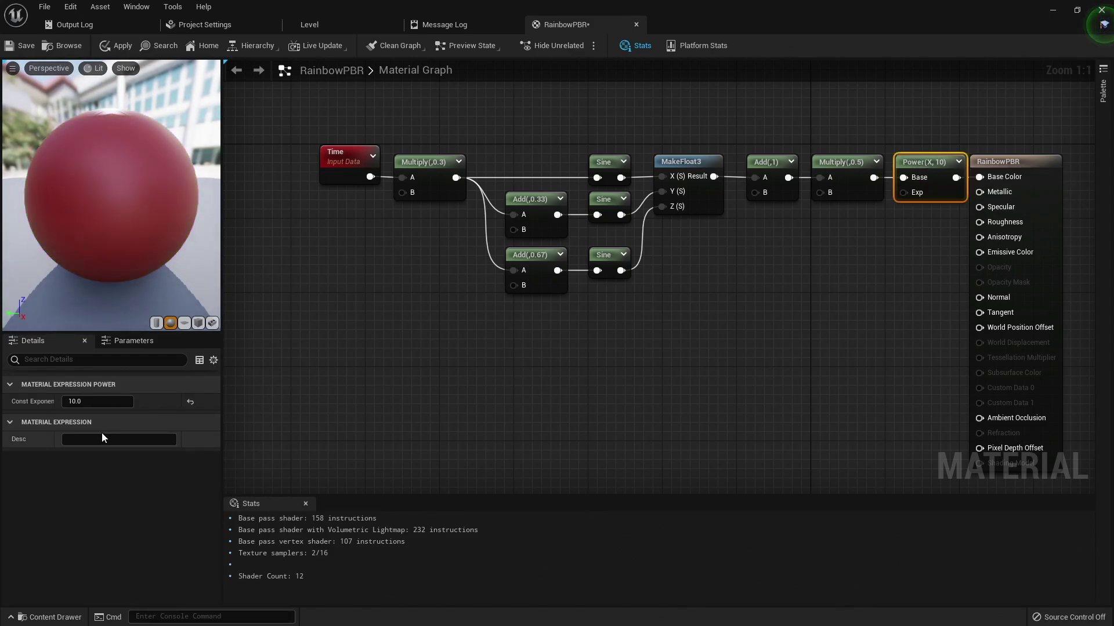
click(85, 402)
text(3)
key(Return)
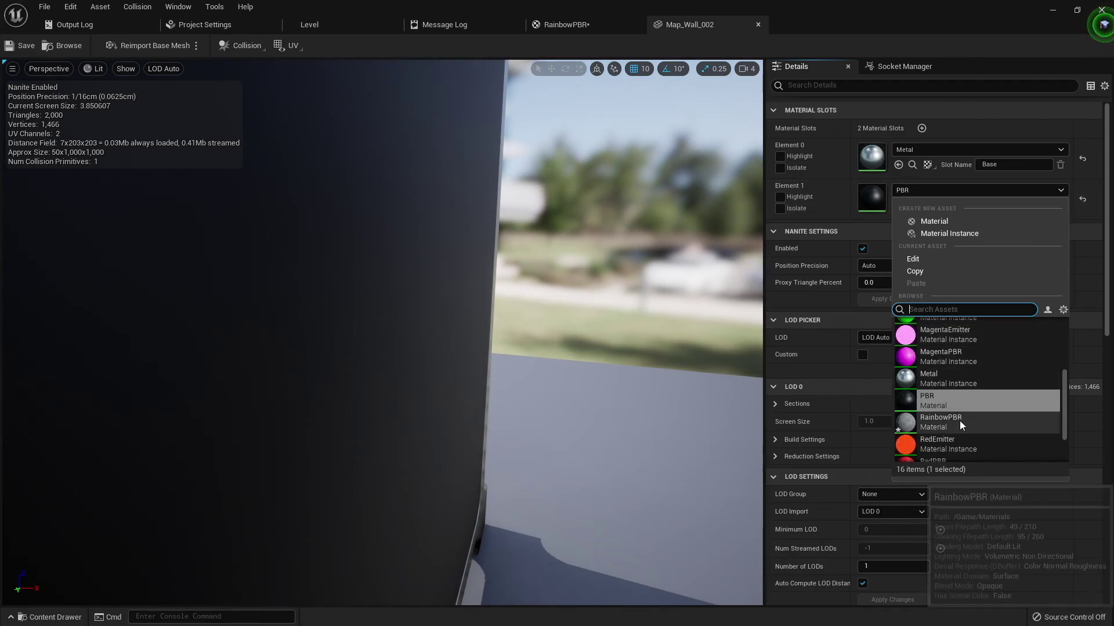
Step: Assign the RainbowPBR material to the Emitter slot of the Map_Wall_002 mesh and return to the level
click(958, 420)
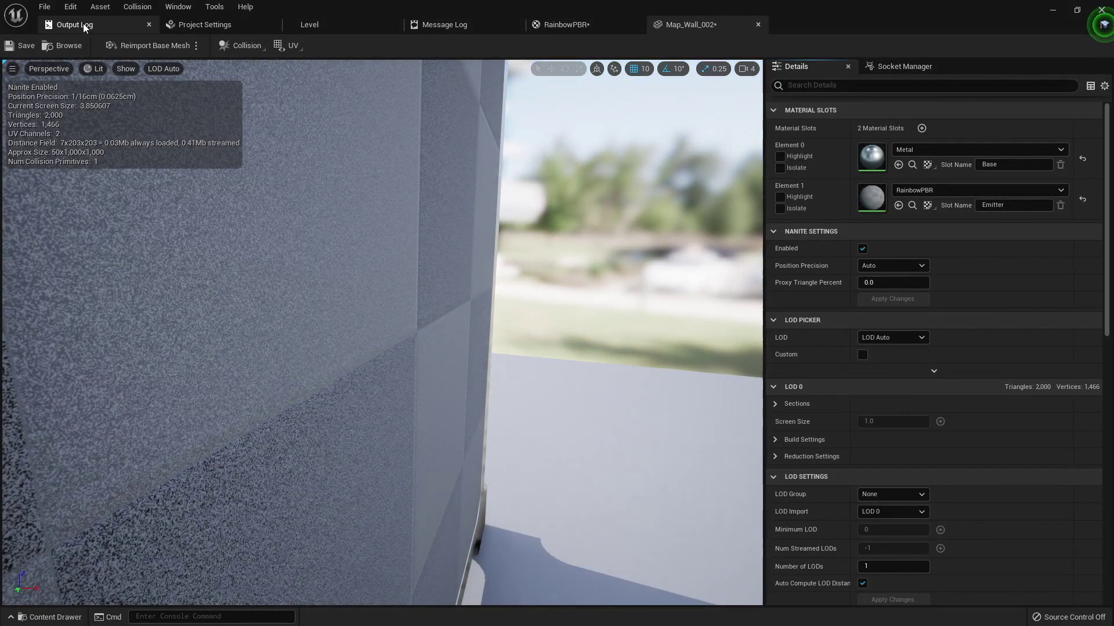
click(316, 25)
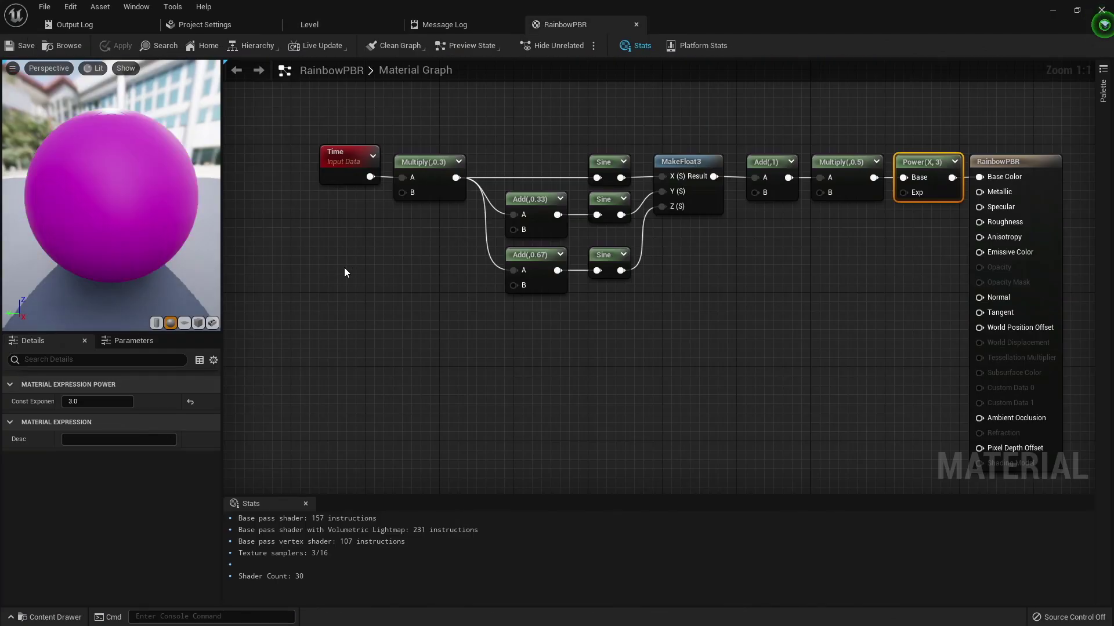
Step: Move Time and its Multiply node away from the sine branches and place a WorldPosition node below them
right_drag(536, 305, 521, 286)
drag(450, 155, 625, 228)
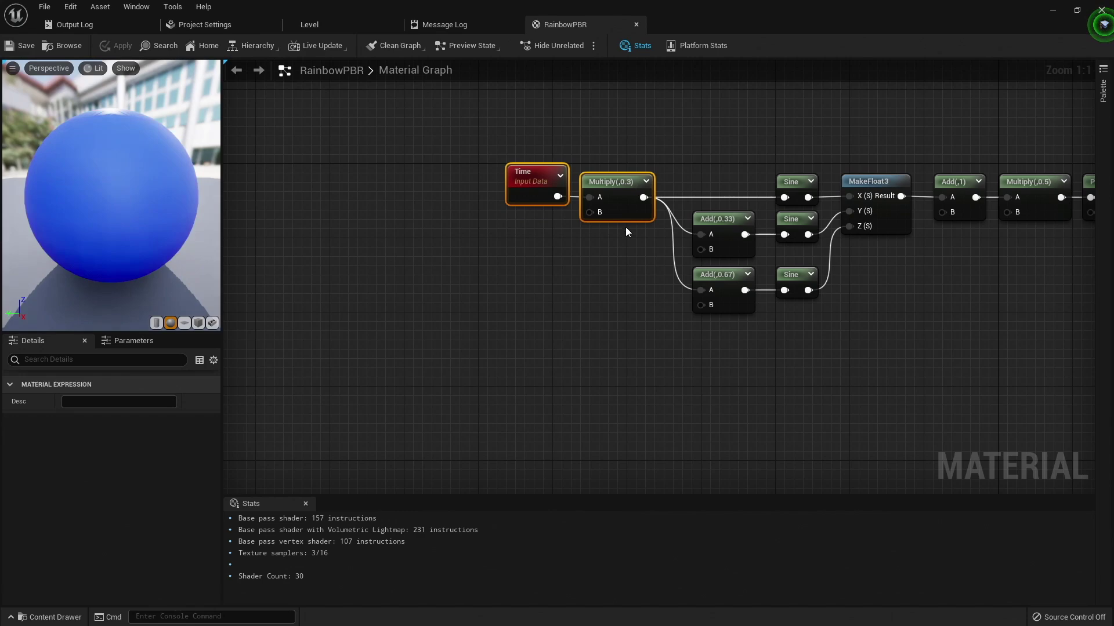
drag(619, 178, 546, 180)
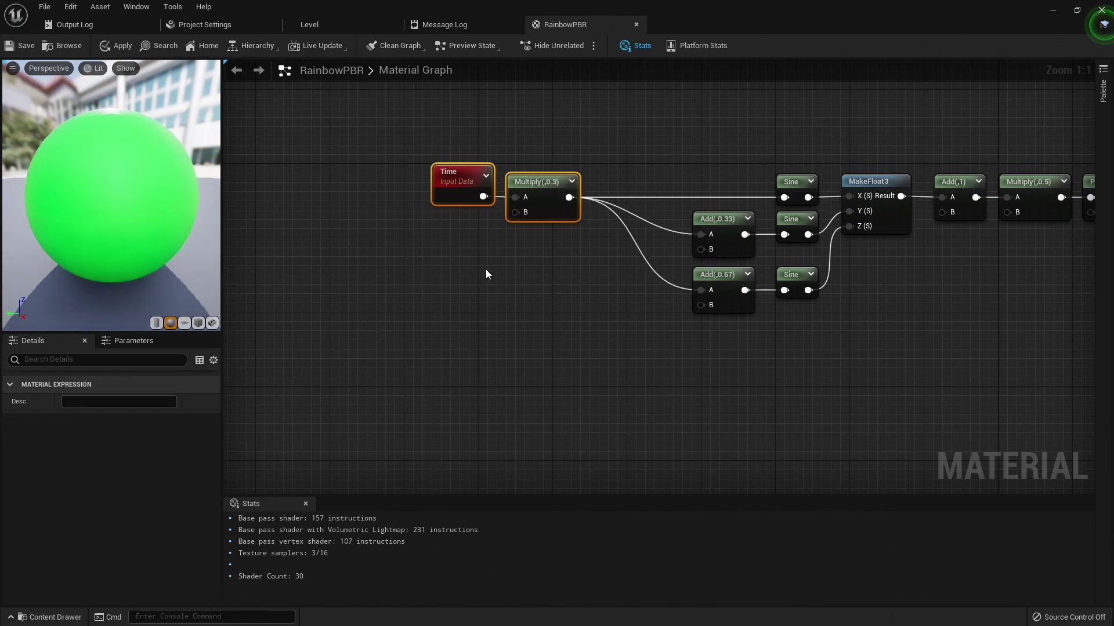
right_click(487, 294)
text(world)
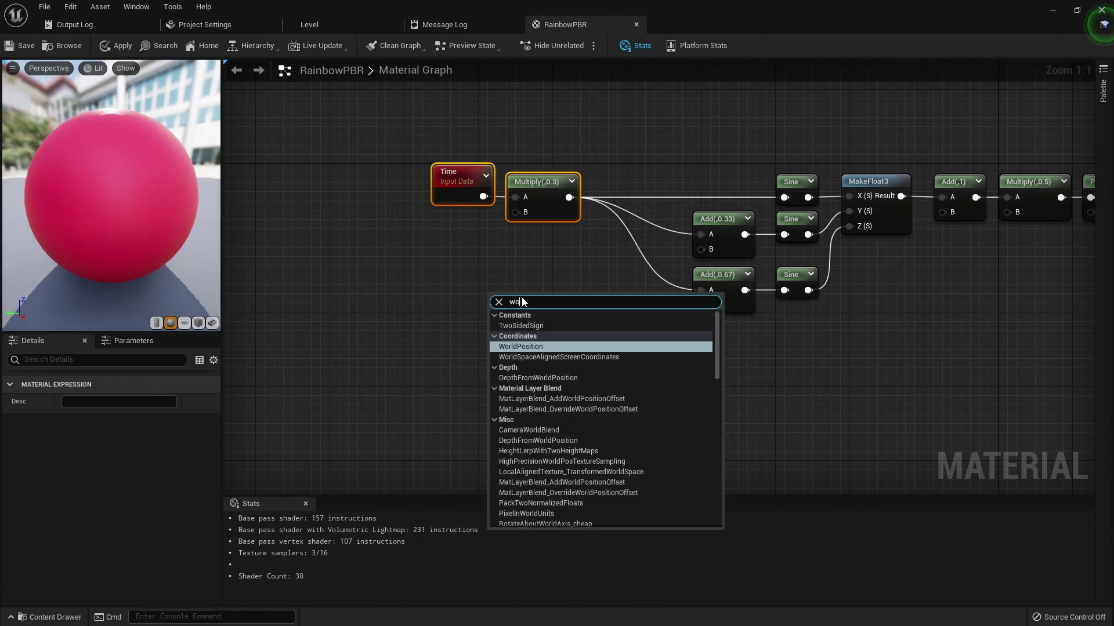
key(Return)
drag(498, 295, 396, 276)
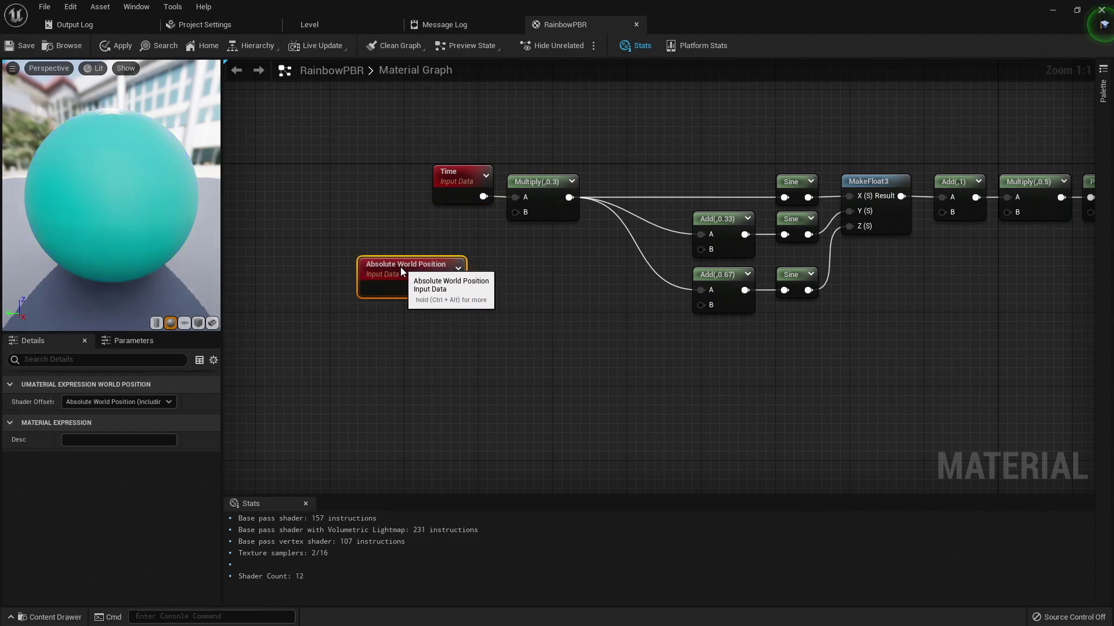
Step: Place a Distance node beside Absolute World Position and connect the world position to its A input
right_click(551, 314)
text(distance)
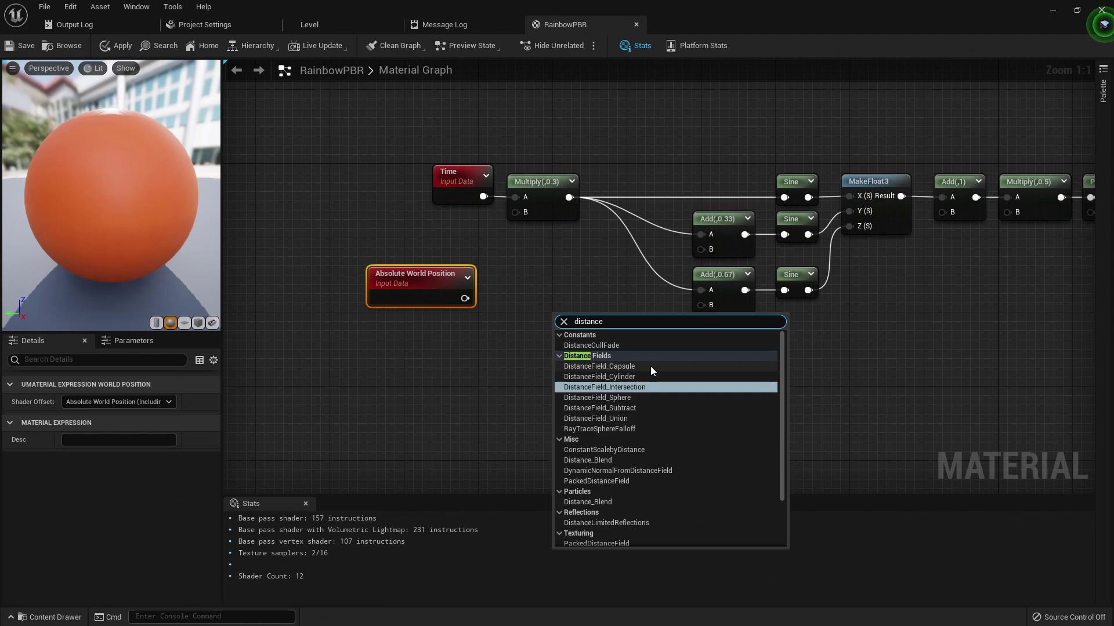
scroll(650, 367, down, 3)
click(585, 499)
drag(569, 319, 515, 283)
drag(465, 298, 504, 299)
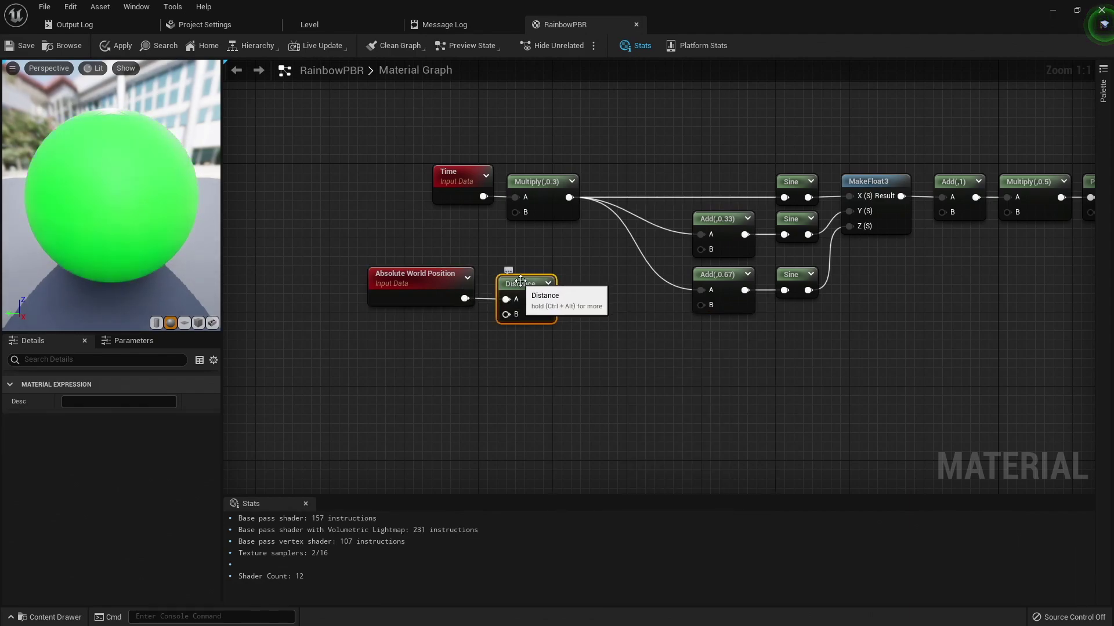
Step: Connect a new 0,0,0 Constant3Vector to Distance's B input and shift the three distance nodes aside
key(3)
click(409, 353)
drag(435, 358, 506, 314)
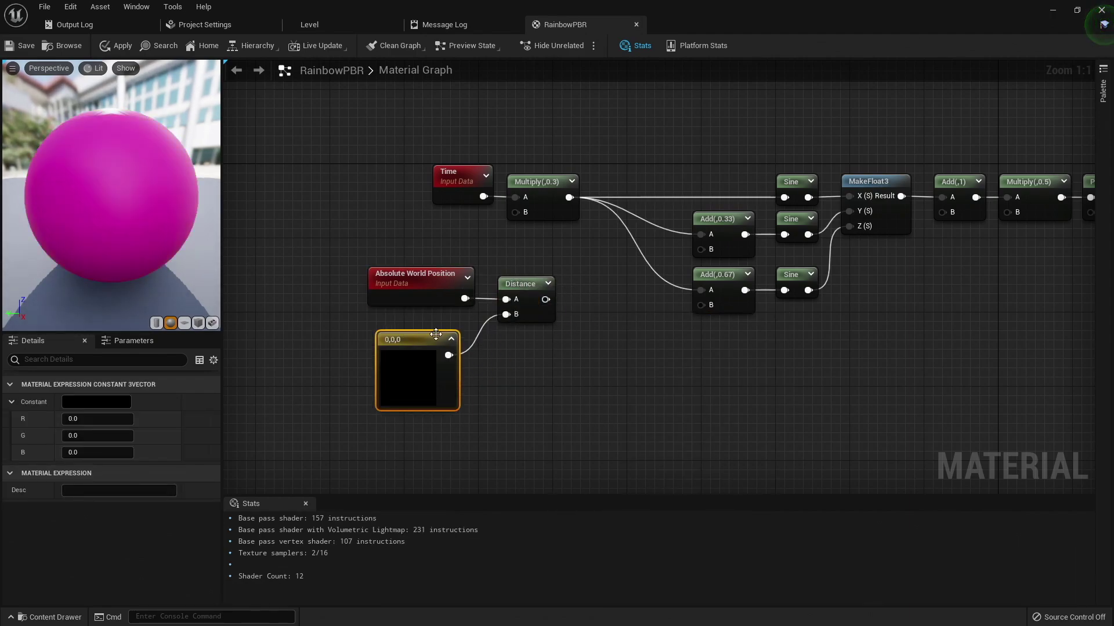
drag(435, 334, 435, 326)
drag(346, 242, 561, 408)
drag(518, 284, 481, 284)
click(539, 339)
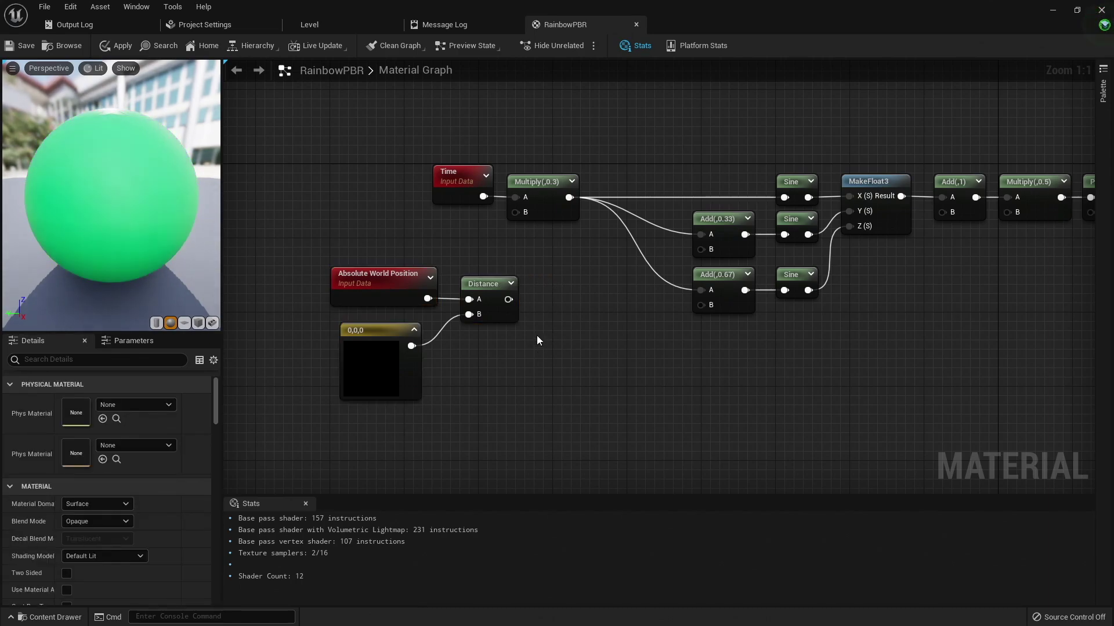
Step: Sum Multiply(,0.3) and Distance in a new Add node and feed it into the X channel's Sine and both offset Add nodes
right_click(566, 323)
text(add)
click(595, 387)
drag(584, 329, 611, 247)
drag(509, 299, 701, 290)
drag(632, 262, 701, 234)
drag(632, 262, 784, 197)
drag(569, 198, 618, 191)
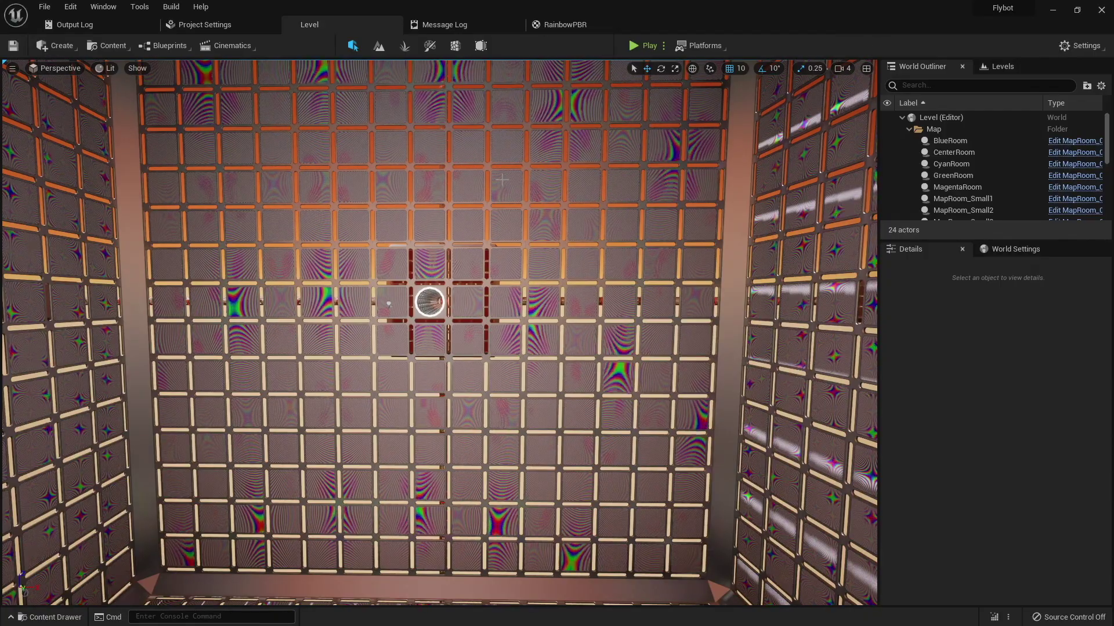
Step: Check the wall pattern in the level and insert a Multiply node of 0.001 between Distance and Add
right_drag(440, 332, 505, 331)
key(w)
key(s)
drag(508, 299, 607, 221)
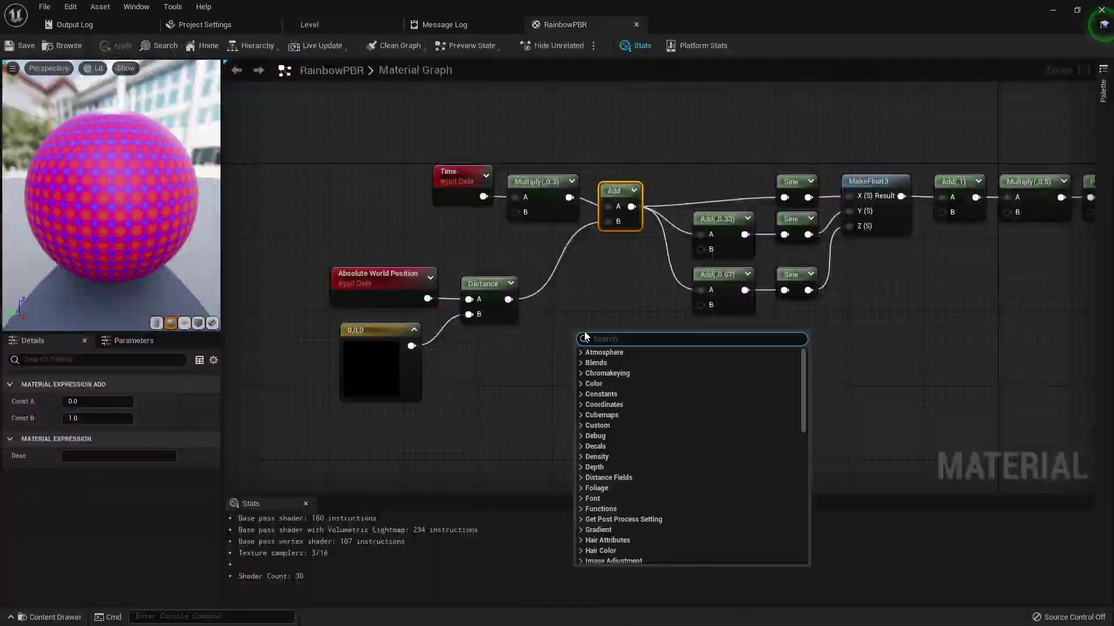
text(mult)
click(614, 414)
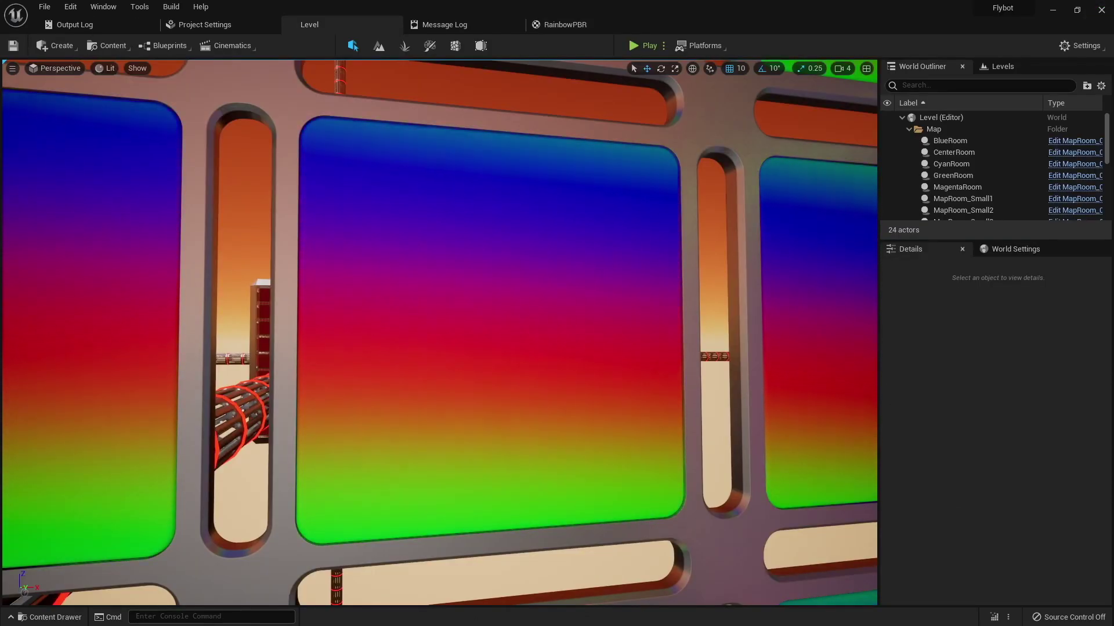
right_drag(452, 322, 365, 304)
mouse_move(446, 348)
right_down()
mouse_move(438, 322)
mouse_move(440, 334)
right_up()
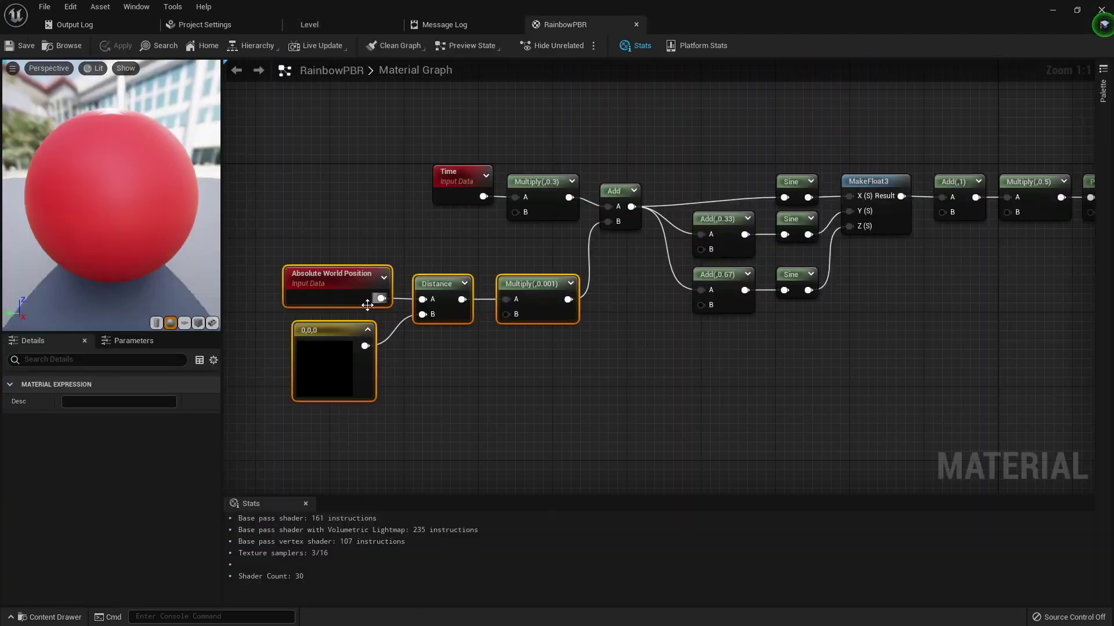
Step: Set the Constant3Vector's B value to 40000, save RainbowPBR and inspect the walls in the level
click(327, 329)
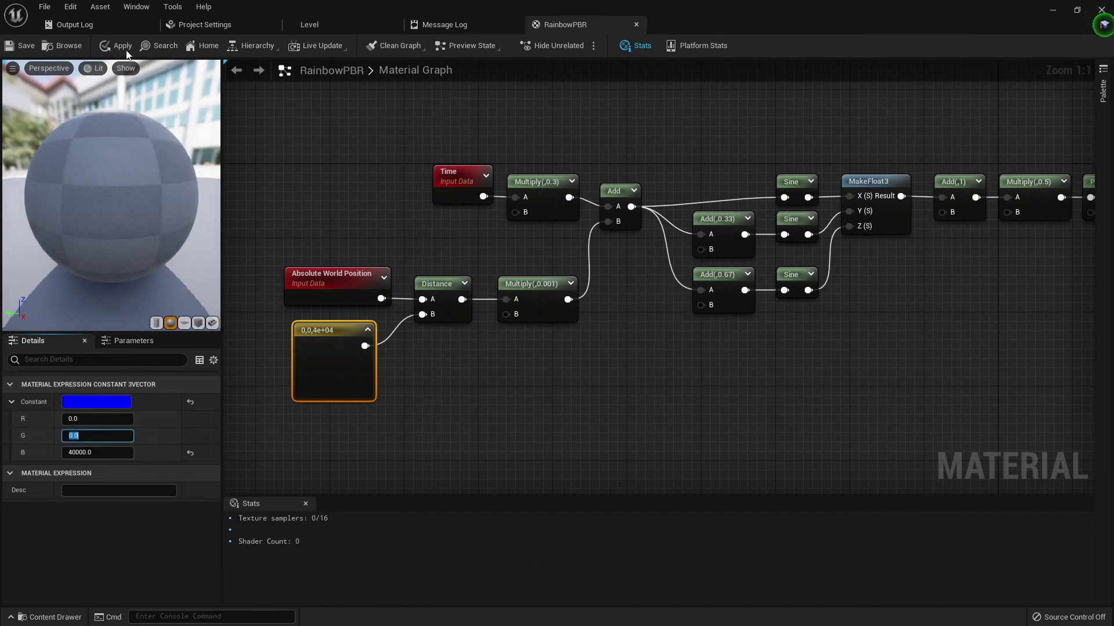
click(23, 47)
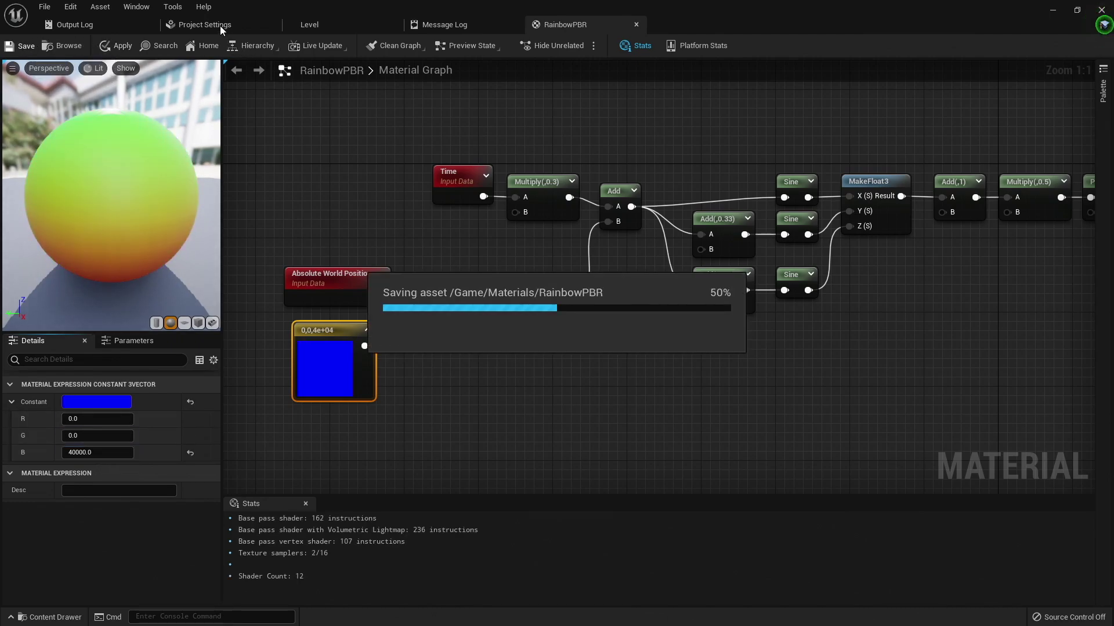
click(314, 22)
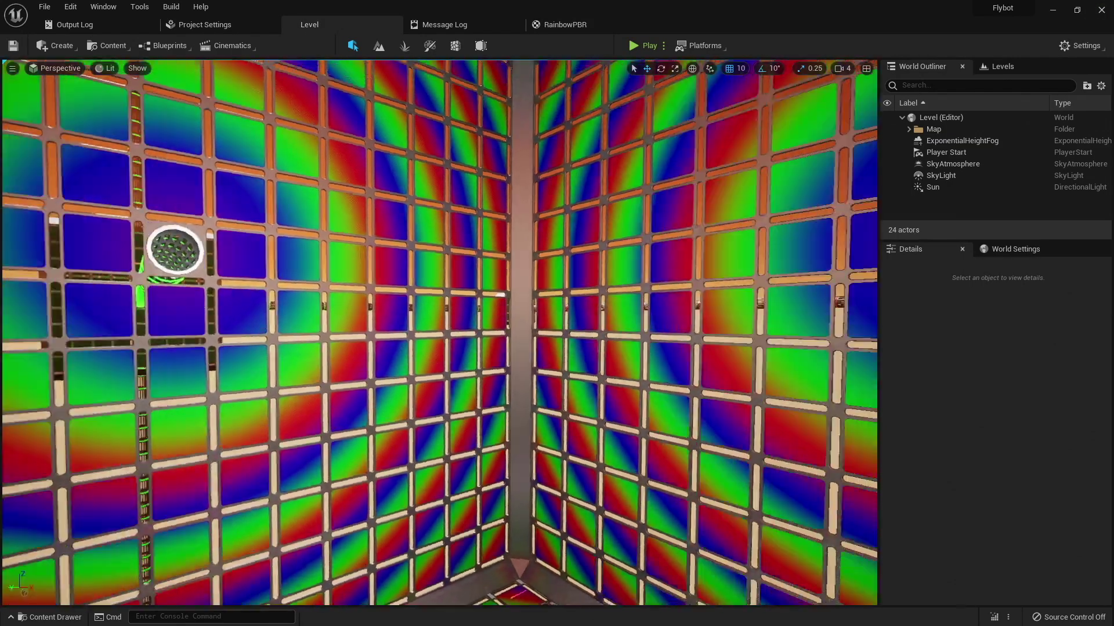
right_drag(439, 332, 667, 256)
mouse_move(410, 316)
right_down()
mouse_move(522, 315)
mouse_move(410, 313)
right_up()
Step: Set the Power node's Const Exponent to 2, save RainbowPBR and return to the level
click(565, 25)
click(963, 154)
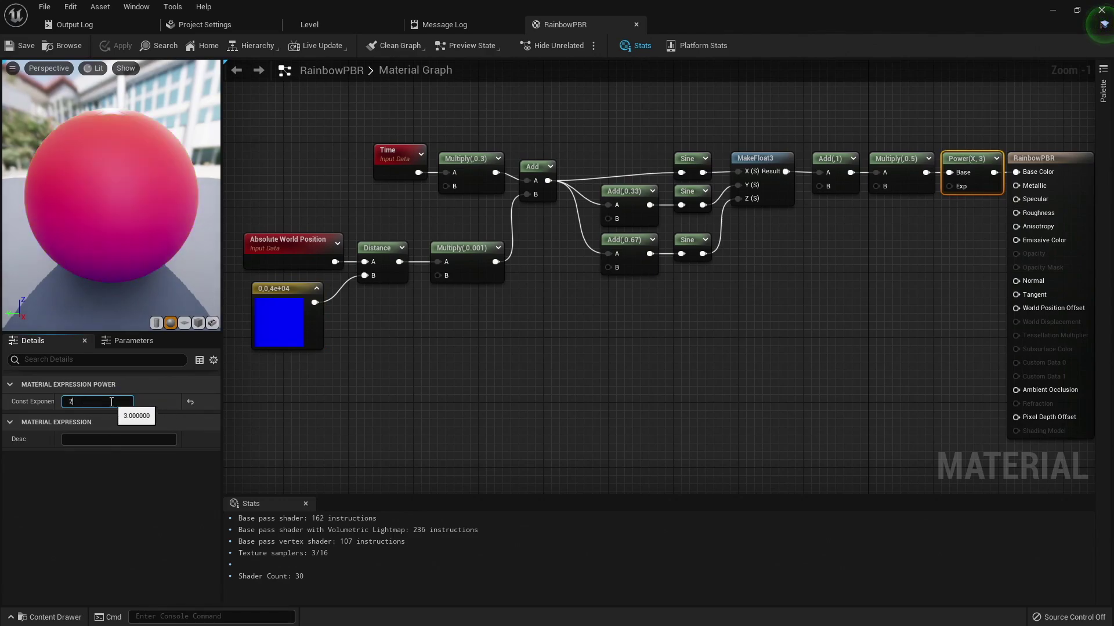
click(112, 402)
text(2)
key(Return)
click(17, 46)
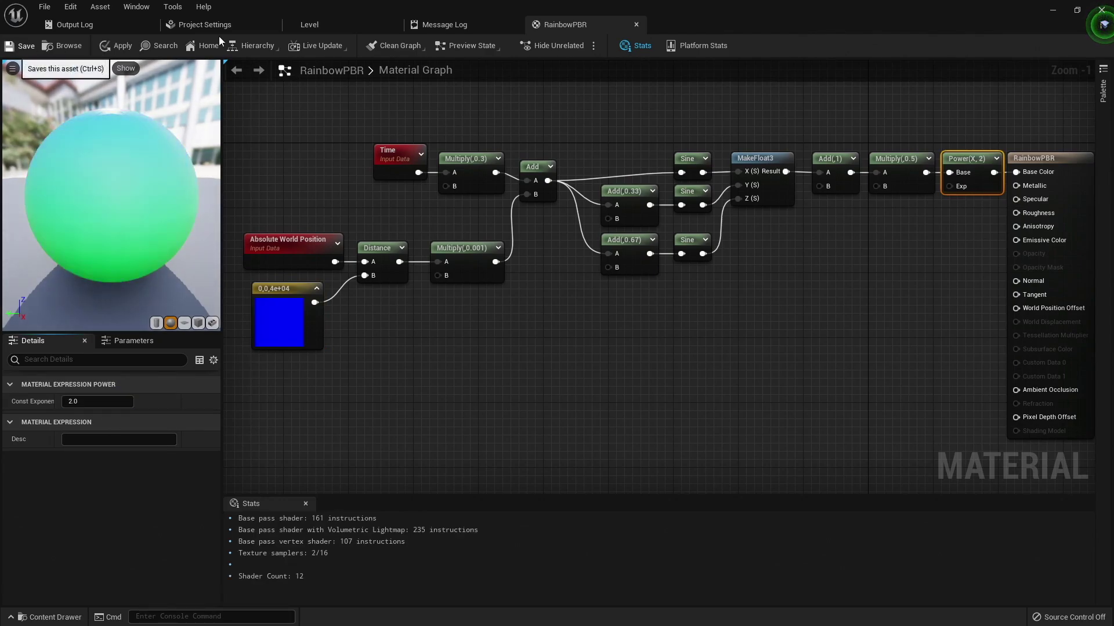
click(314, 24)
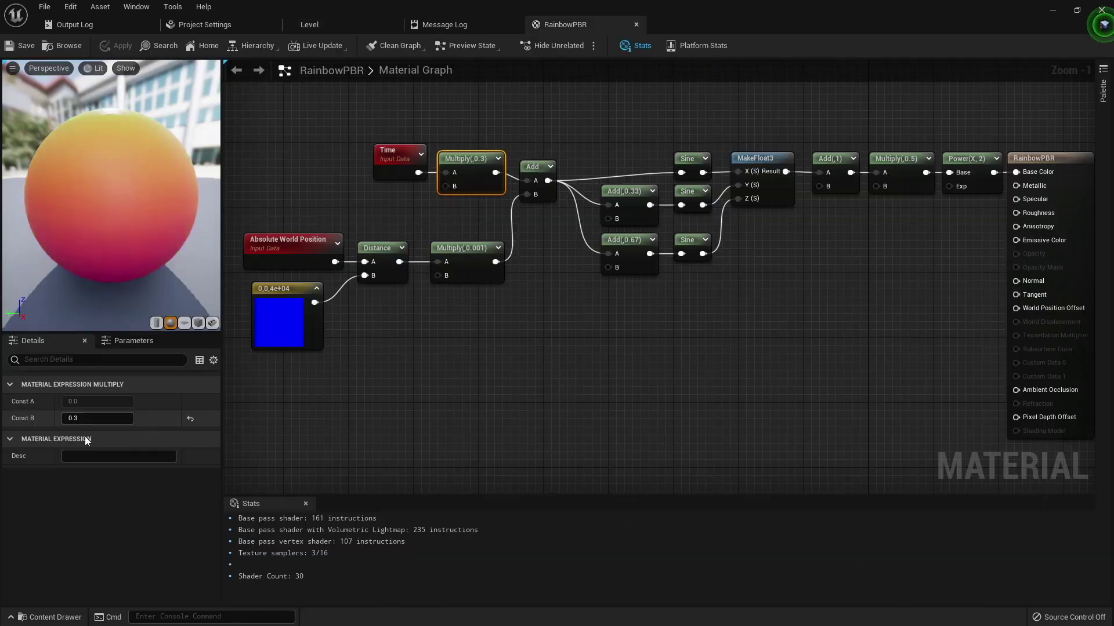
Step: Describe the Multiply node after Time as Speed and the Multiply node after Distance as Spacing
click(84, 457)
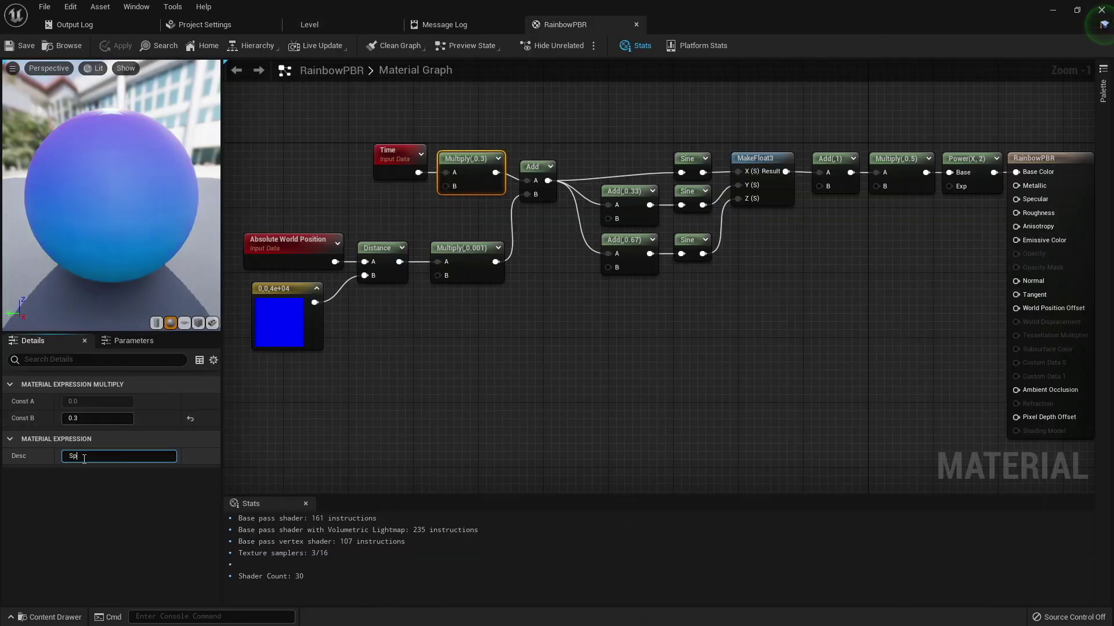
text(Speed)
click(459, 251)
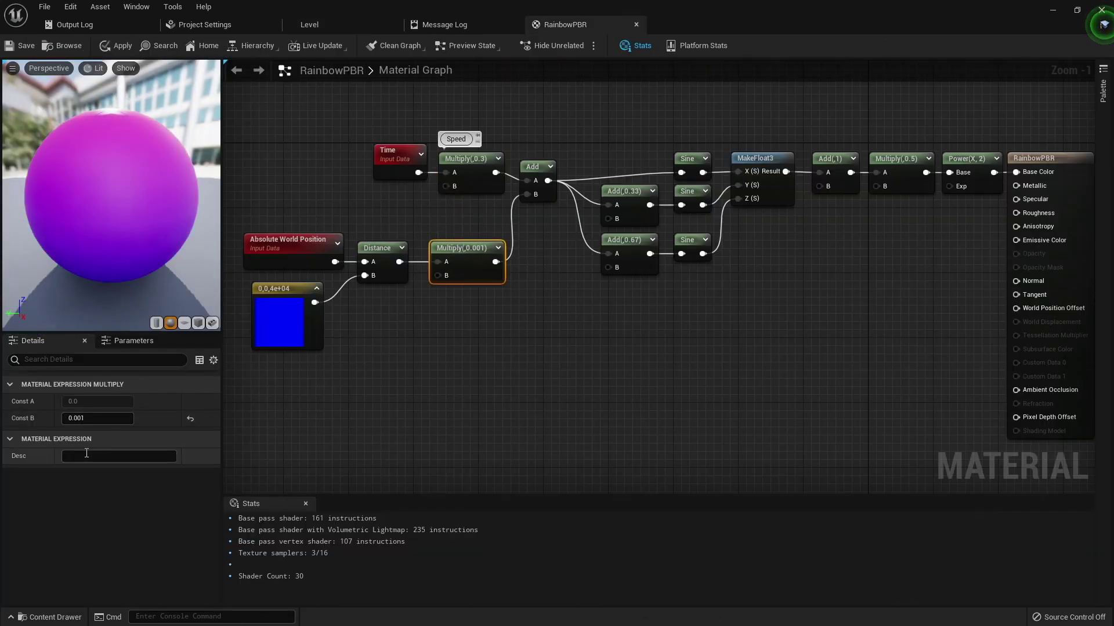
text(Spacing)
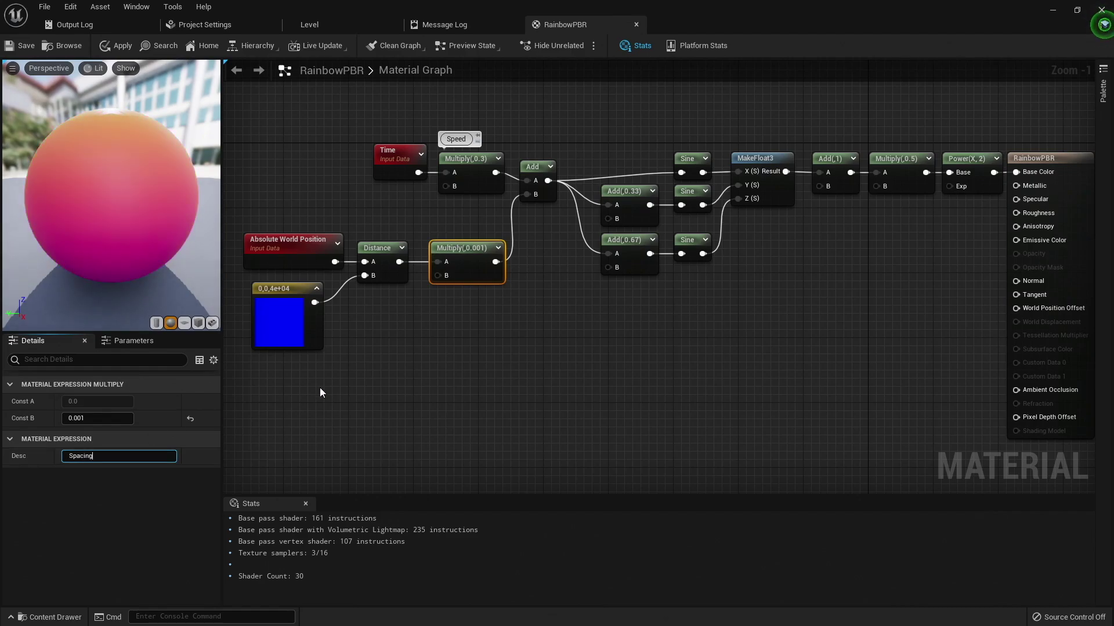
click(404, 359)
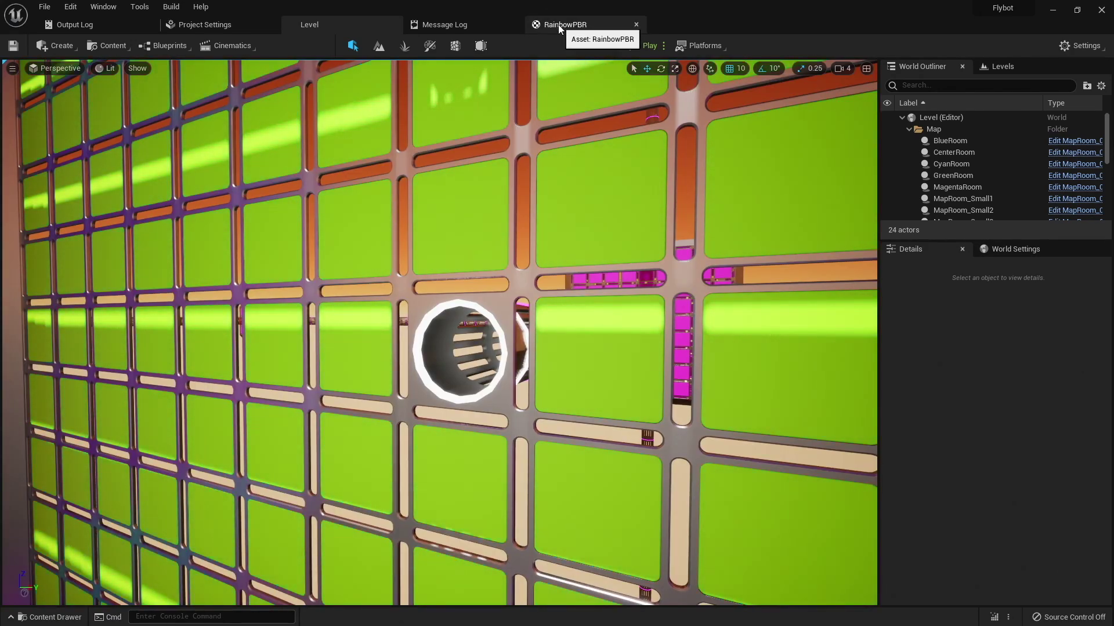
Step: Cut all the nodes that feed Base Color out of the RainbowPBR material graph
click(558, 24)
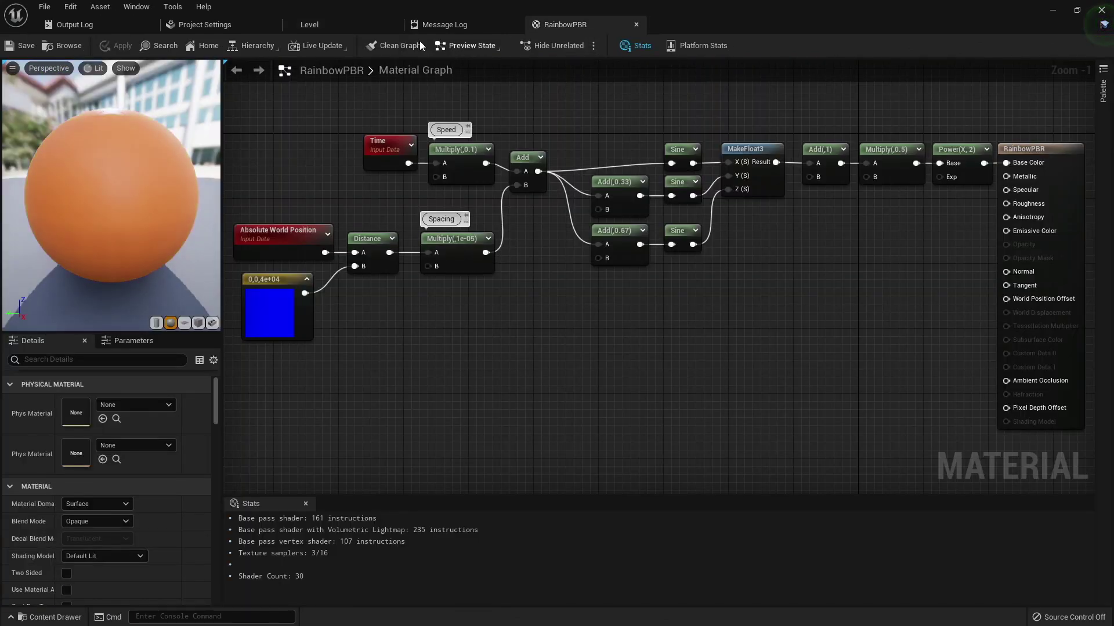
scroll(513, 243, down, 1)
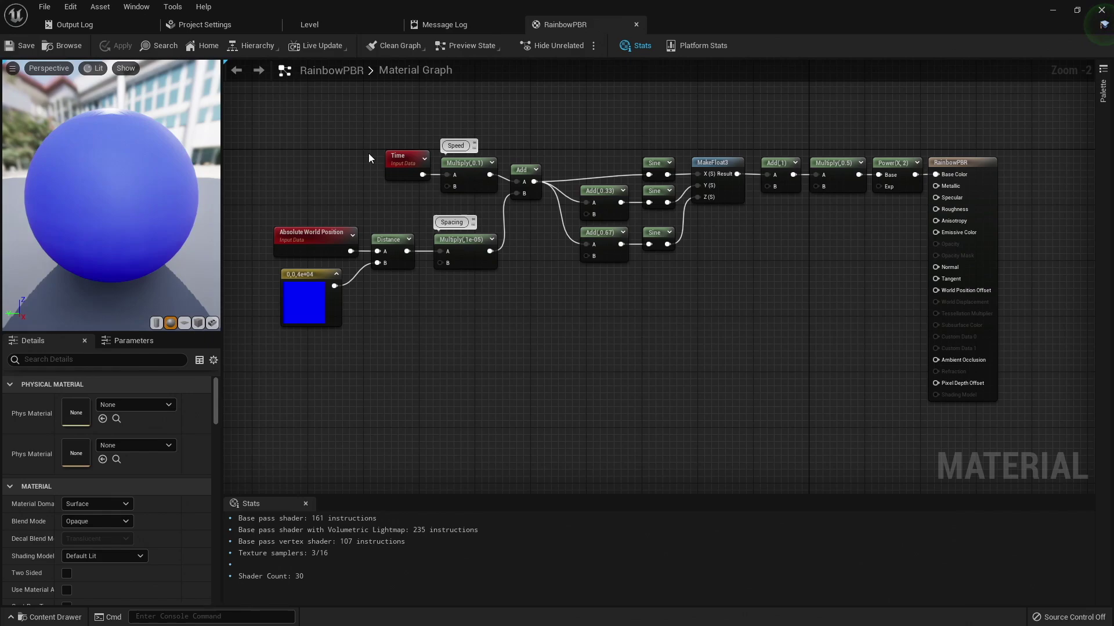
drag(264, 120, 885, 352)
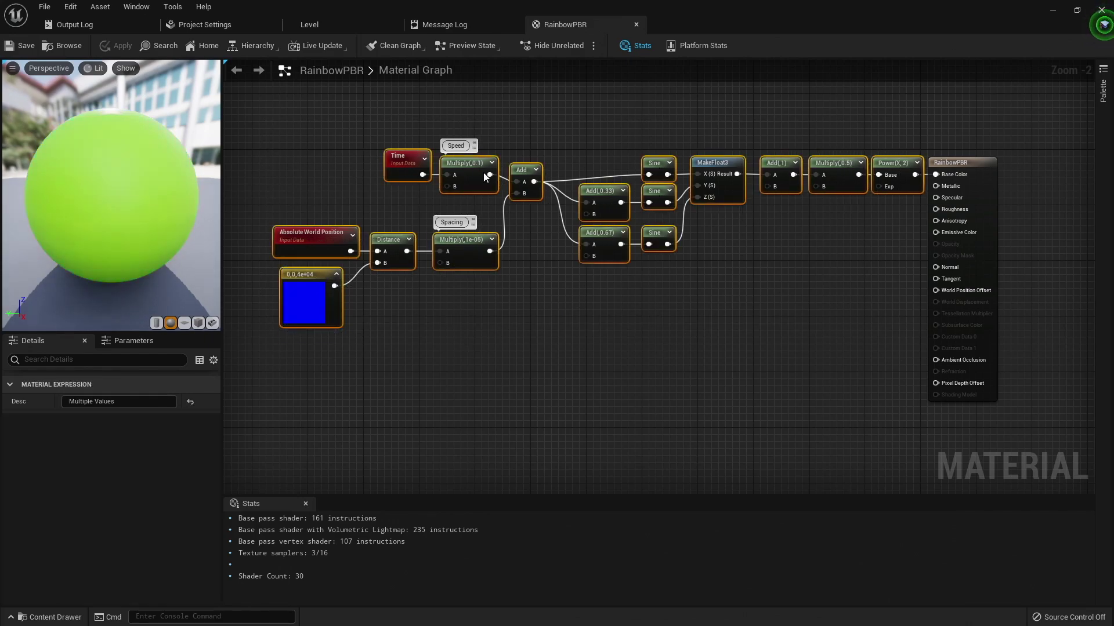
key(Delete)
Step: Create a Material Function named RainbowFunction in the Materials folder and open it for editing
key(ctrl+space)
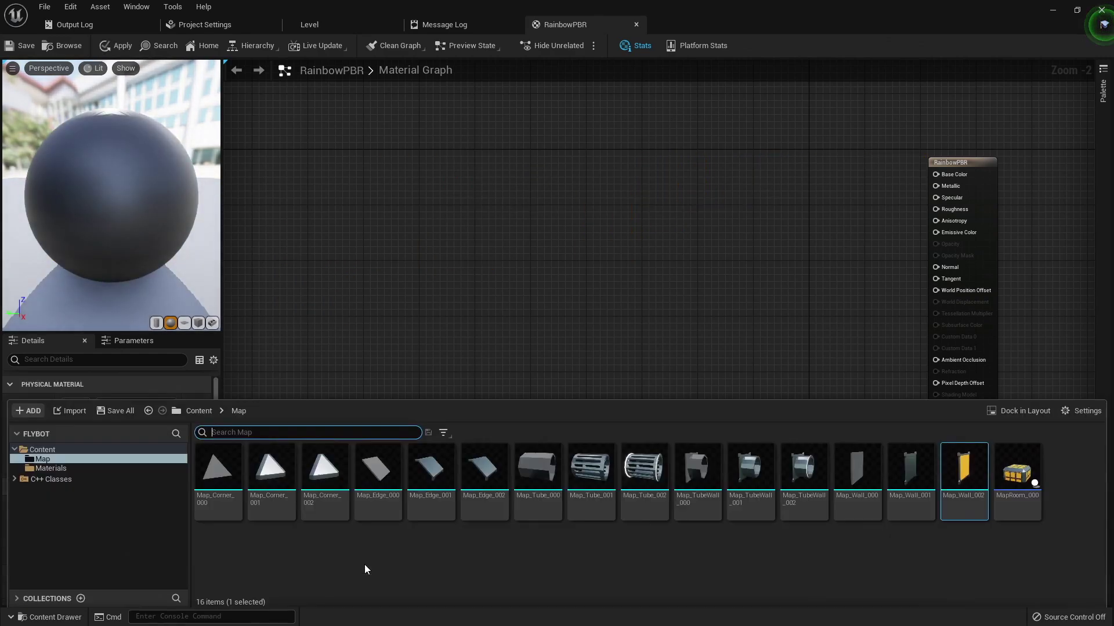
click(51, 466)
right_click(519, 546)
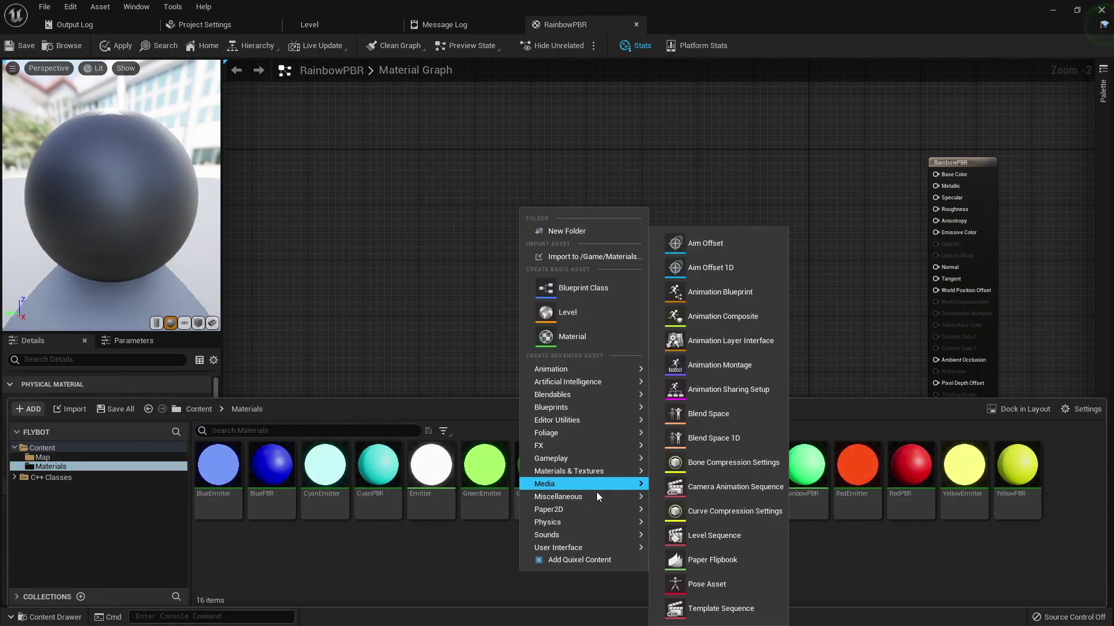
mouse_move(586, 471)
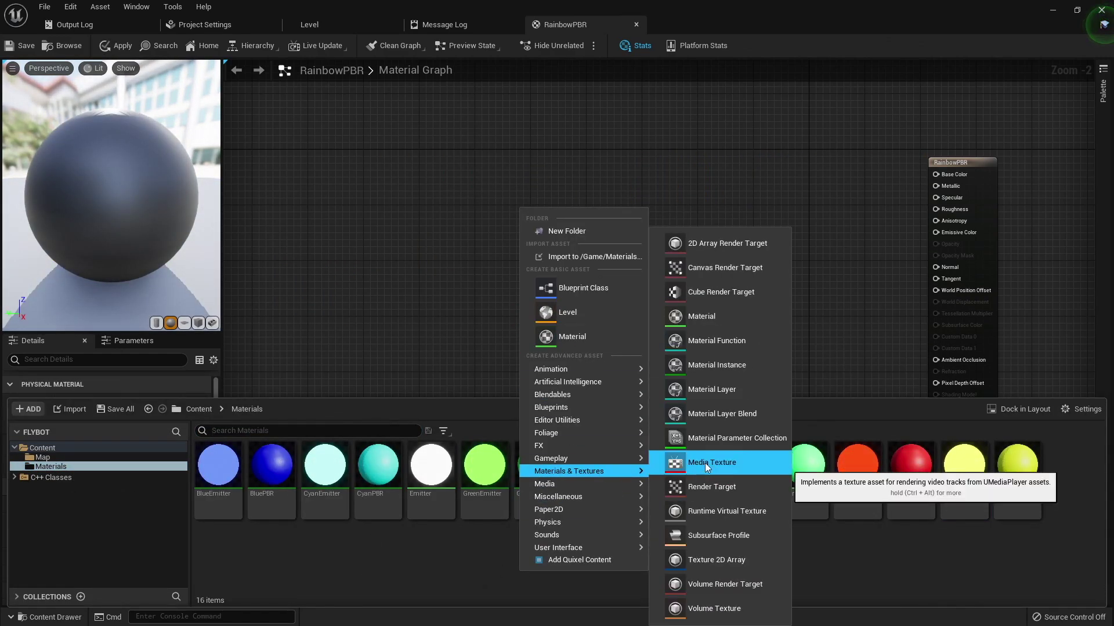
click(724, 344)
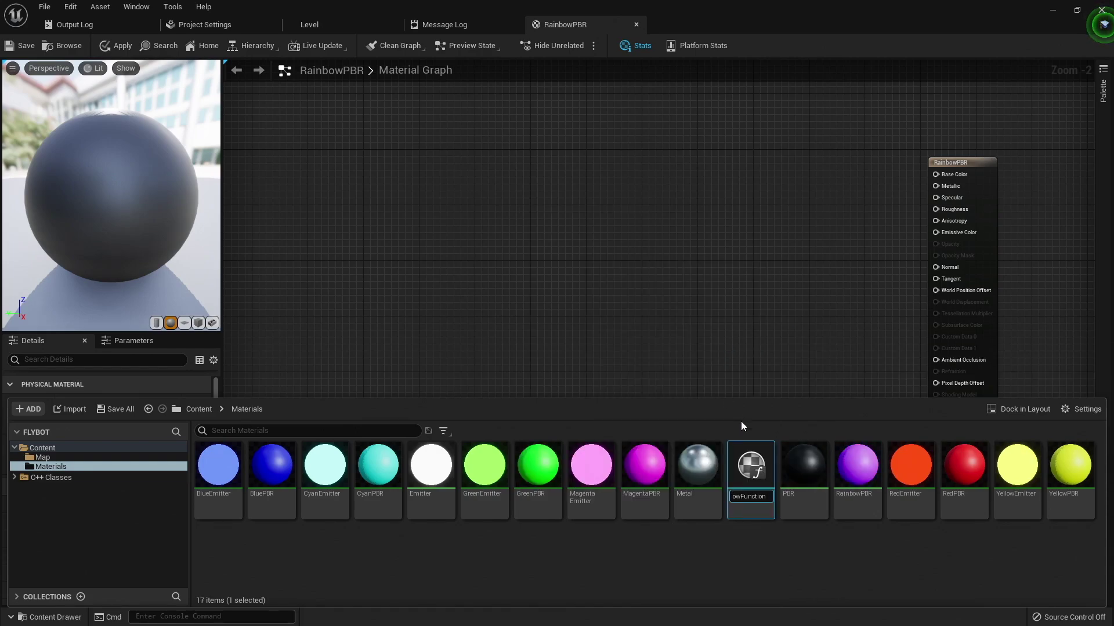
key(Return)
double_click(804, 465)
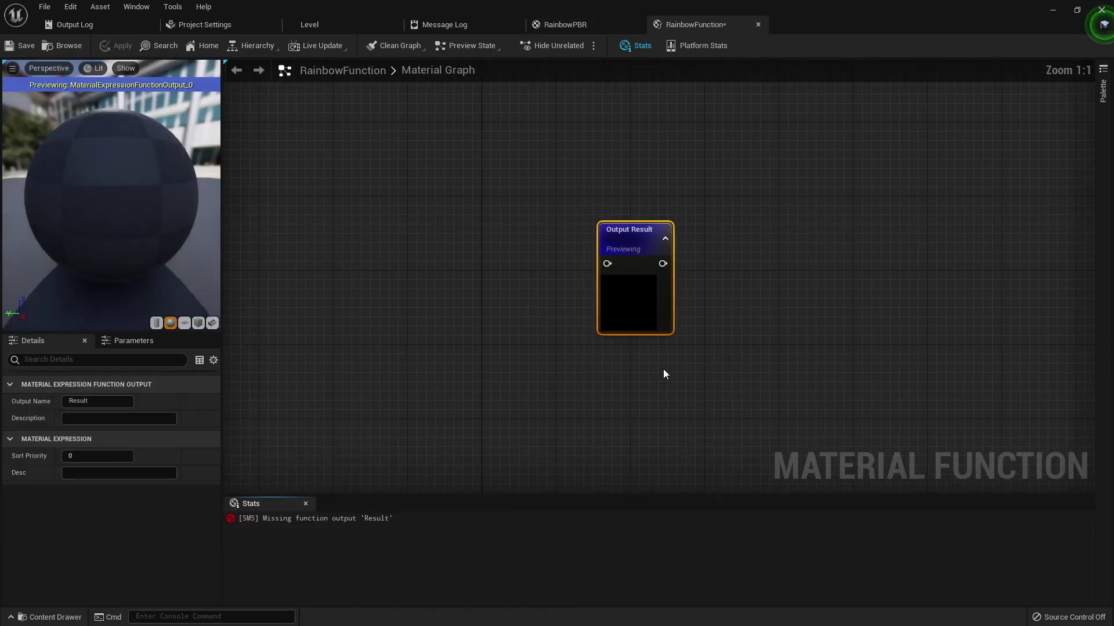
Step: Paste the rainbow nodes into RainbowFunction, feed the Power result into the Output Result node and save the function
scroll(586, 283, down, 1)
right_drag(360, 279, 695, 288)
click(506, 243)
key(ctrl+v)
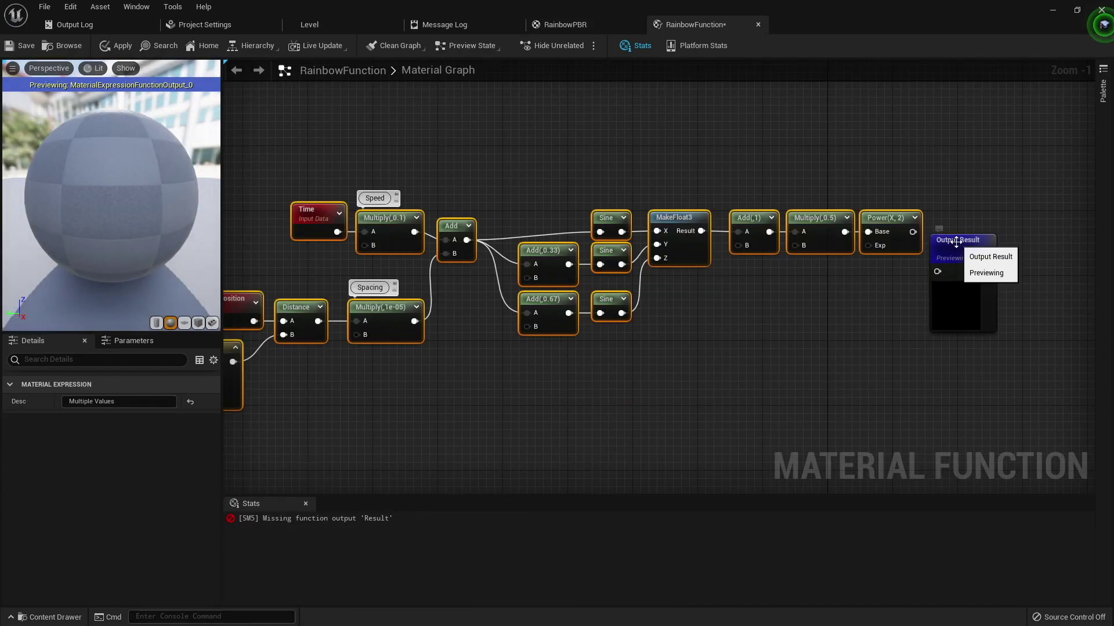
drag(956, 243, 912, 231)
right_drag(597, 375, 677, 357)
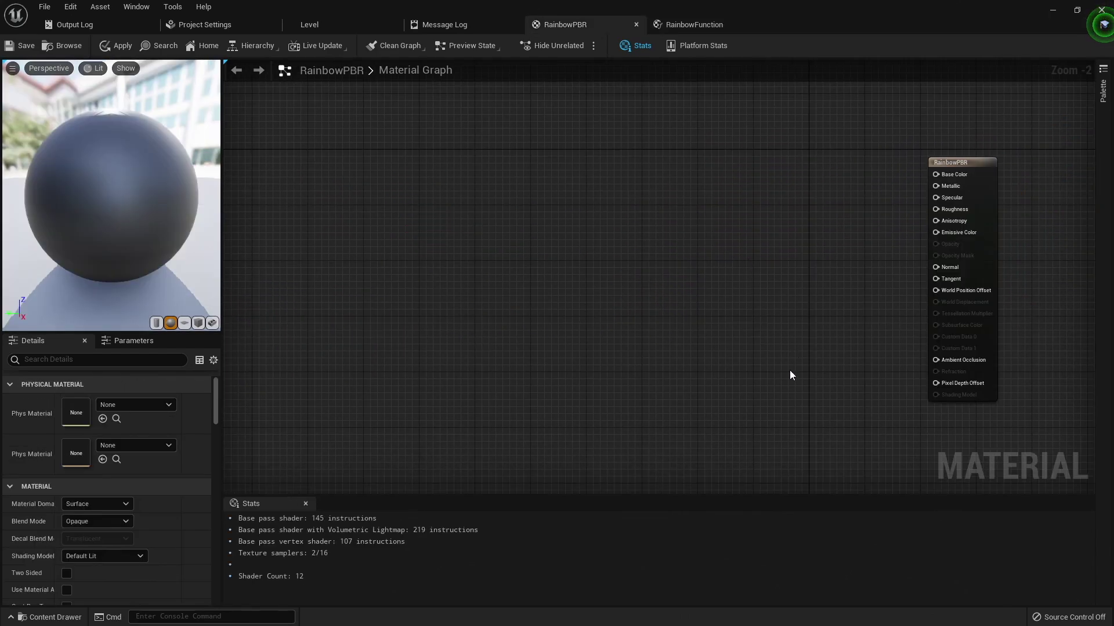
Step: Place RainbowFunction in the RainbowPBR graph, connect its Result to Base Color and align the node beside the material output
click(55, 618)
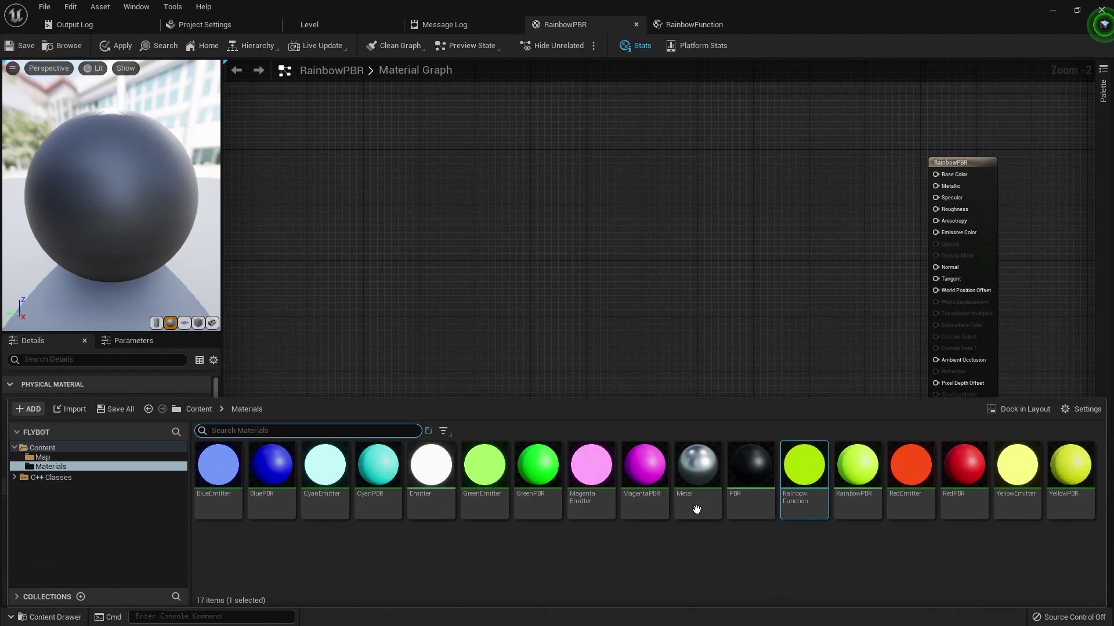
drag(804, 464, 931, 175)
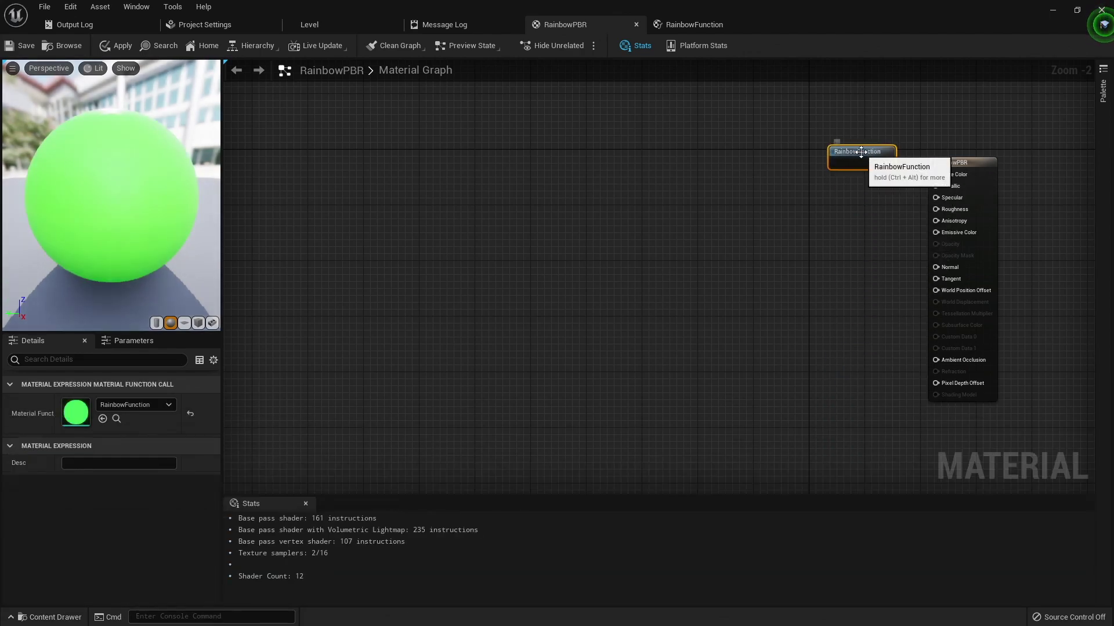
drag(864, 152, 867, 163)
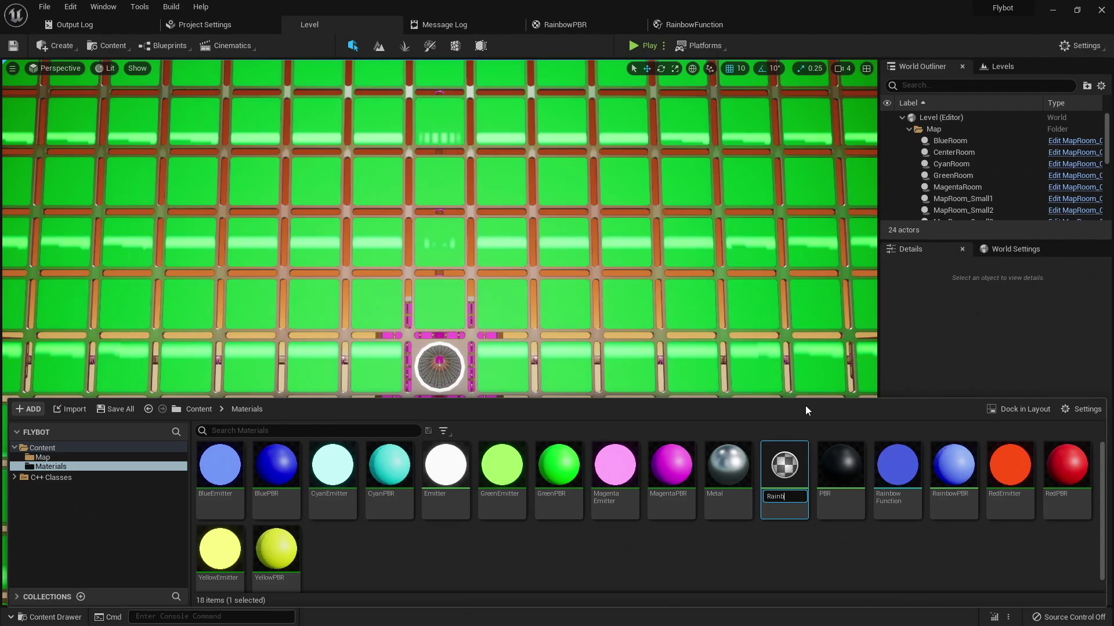
Step: Name the new material RainbowEmitter, open it and set its shading model to Unlit
key(Return)
double_click(833, 458)
click(91, 556)
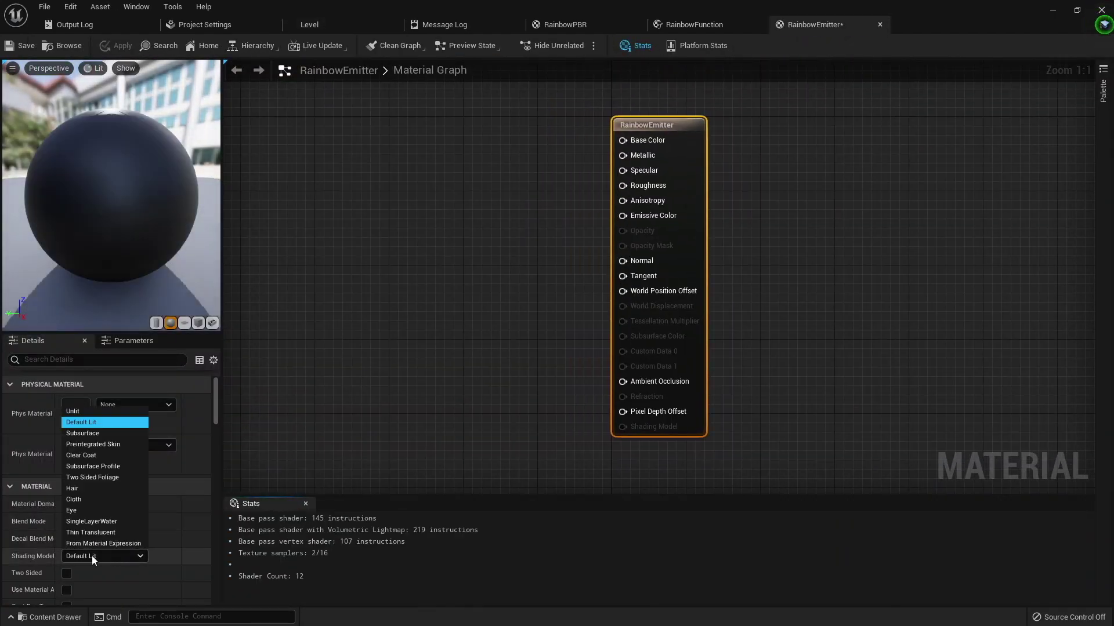
click(97, 413)
Step: Add RainbowFunction to the RainbowEmitter graph and connect its Result to Emissive Color, leaving space between the nodes
key(ctrl+space)
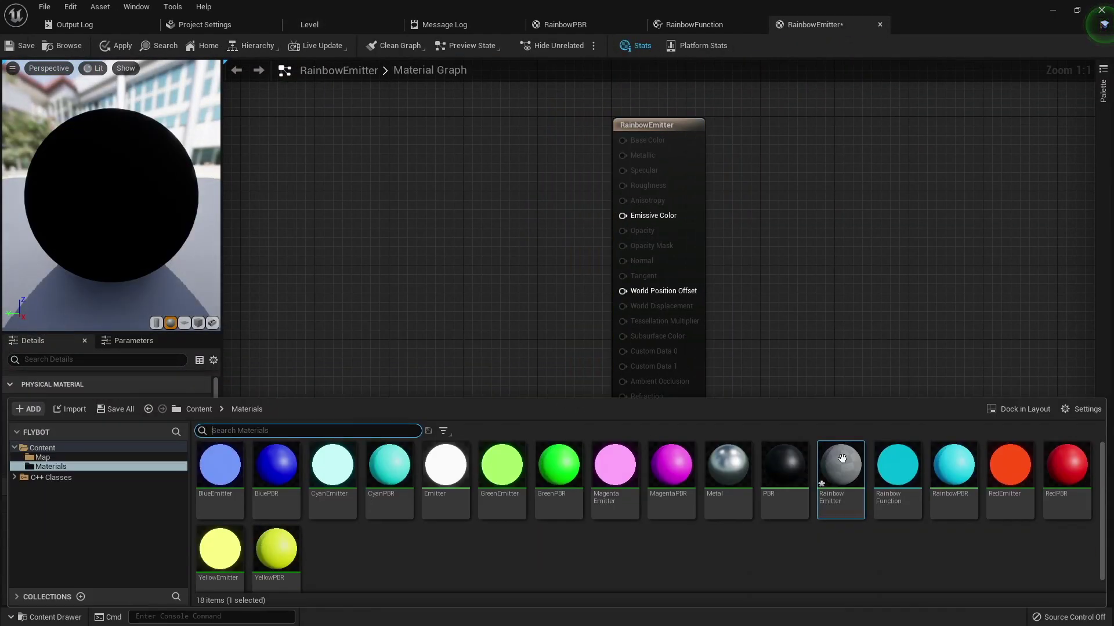
mouse_move(898, 536)
mouse_down()
mouse_move(542, 264)
mouse_move(483, 188)
mouse_up()
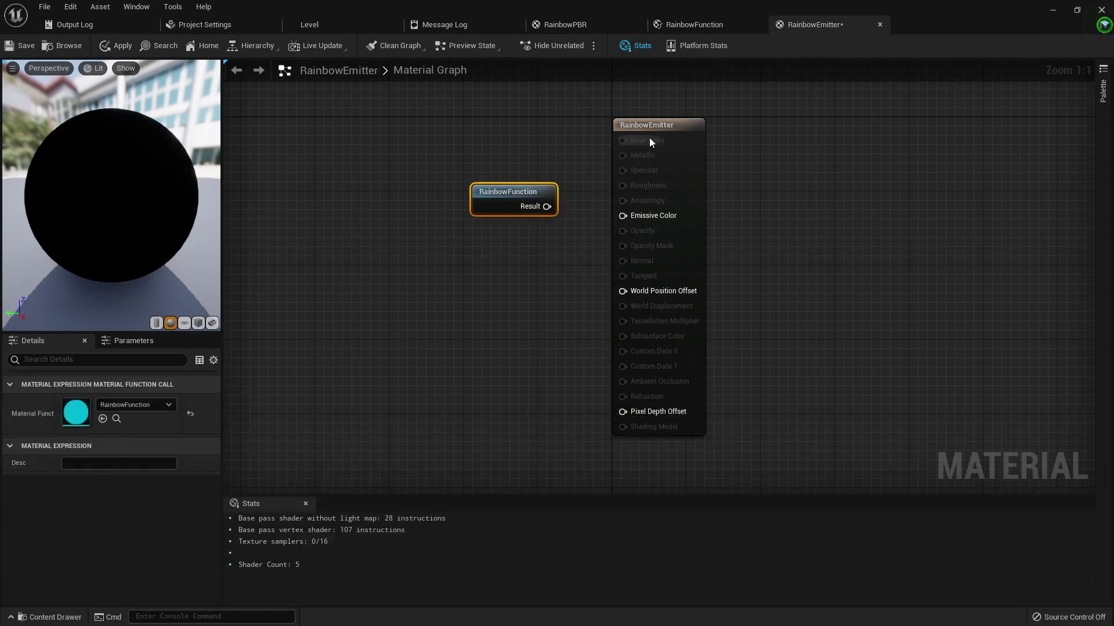
drag(546, 206, 622, 216)
drag(496, 193, 442, 201)
Step: Insert a Multiply node between RainbowFunction and Emissive Color, and open its Const B value for editing
right_click(508, 281)
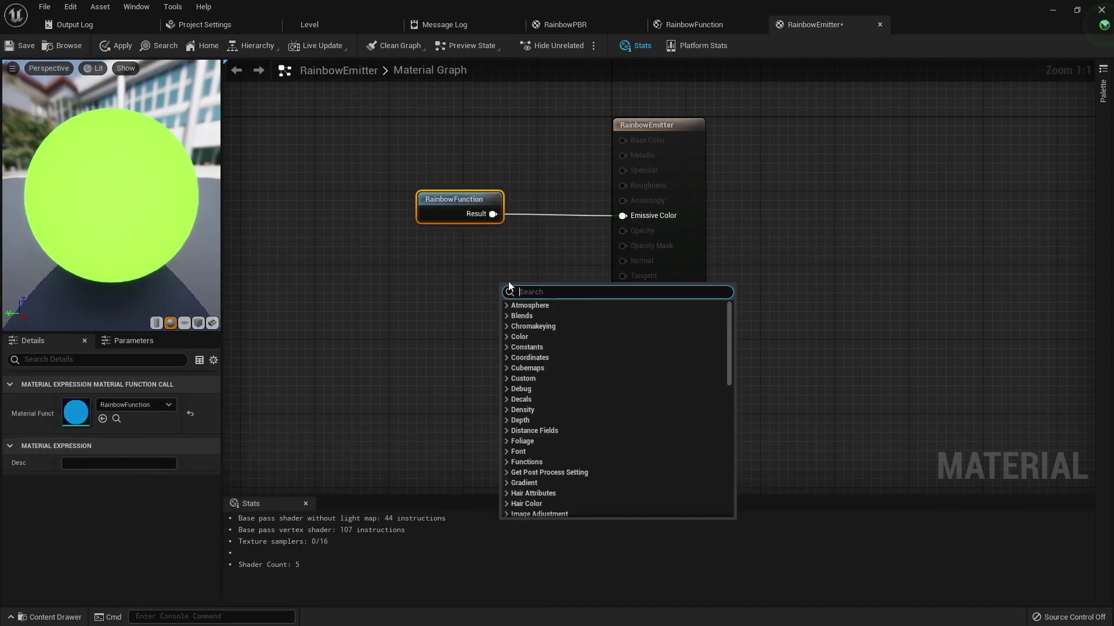
text(mult)
key(Return)
drag(537, 303, 529, 220)
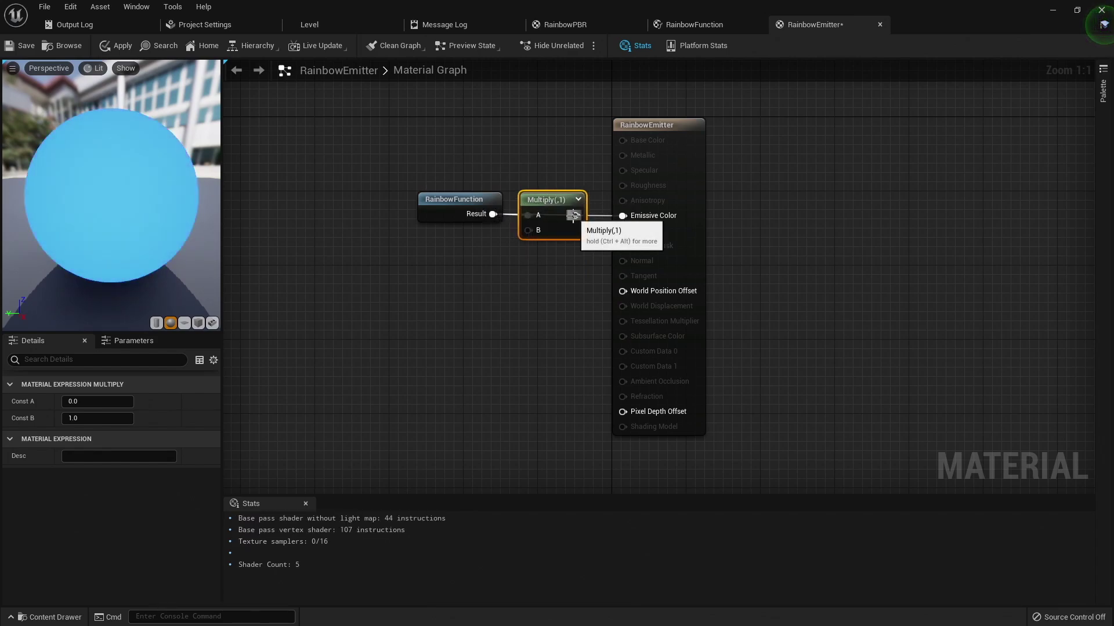
drag(621, 215, 622, 215)
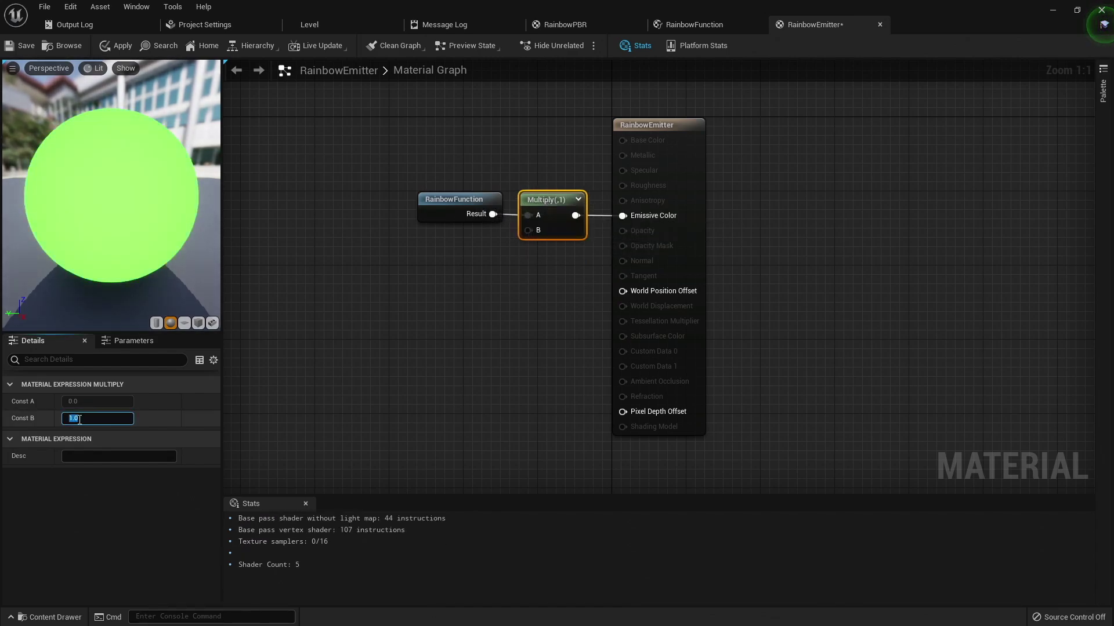
click(355, 359)
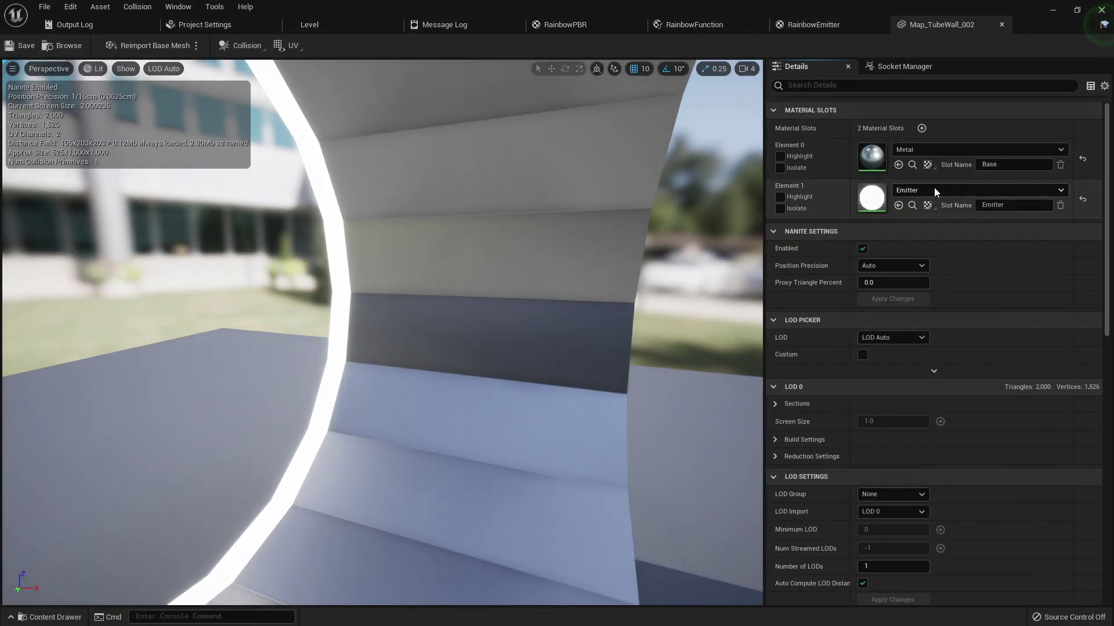
Step: Assign RainbowEmitter to the Emitter slot of Map_TubeWall_002 and inspect the tube ring up close in the level
click(928, 190)
scroll(968, 391, down, 3)
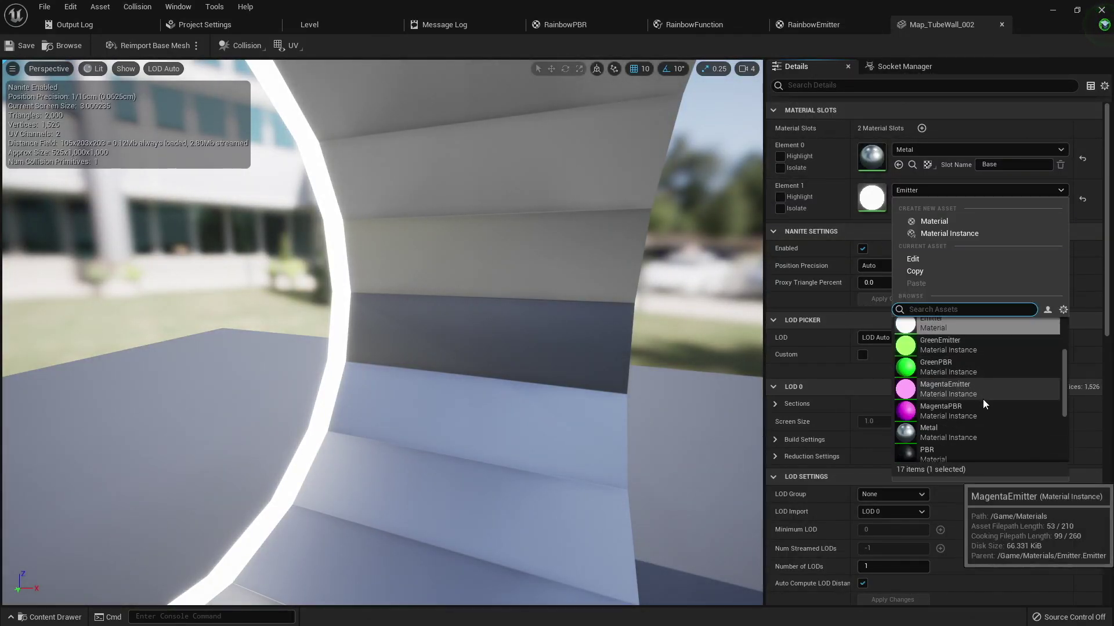
click(984, 384)
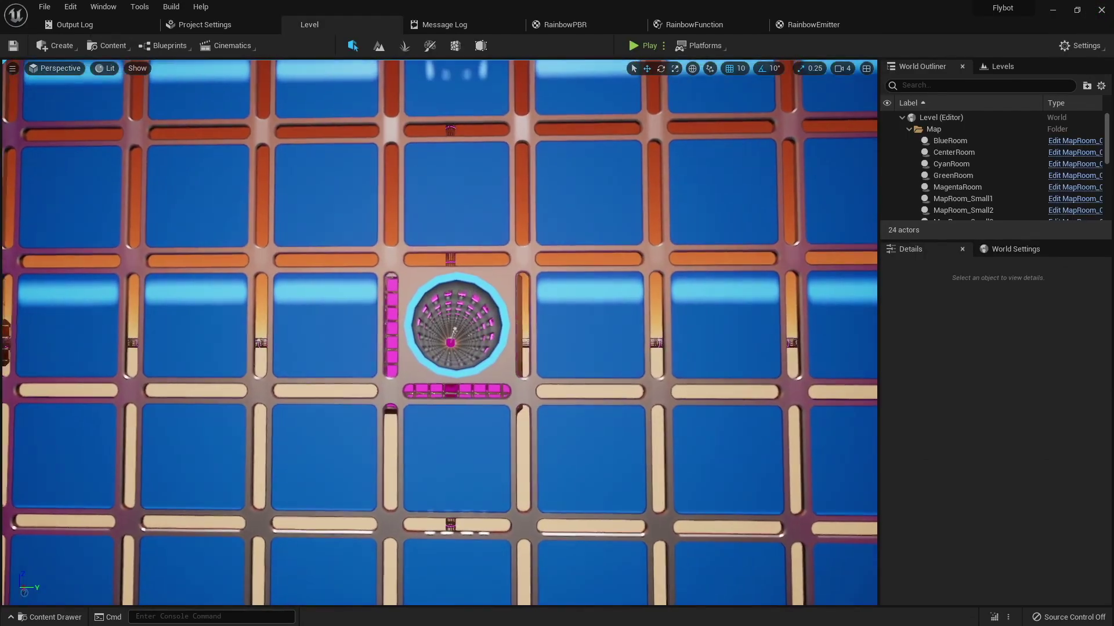
key(w)
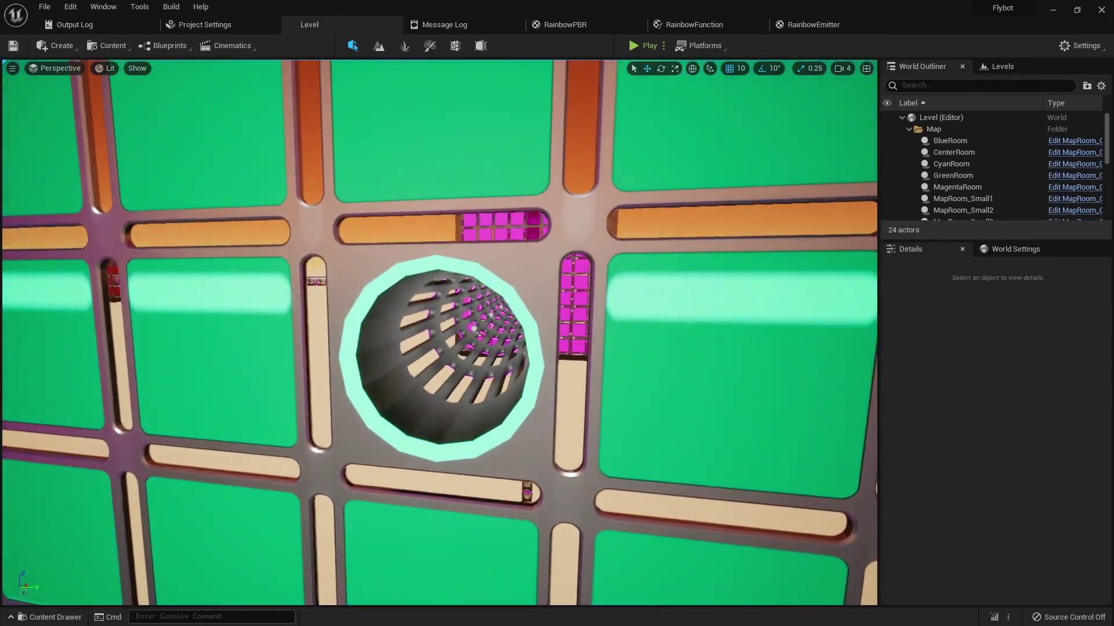
key(w)
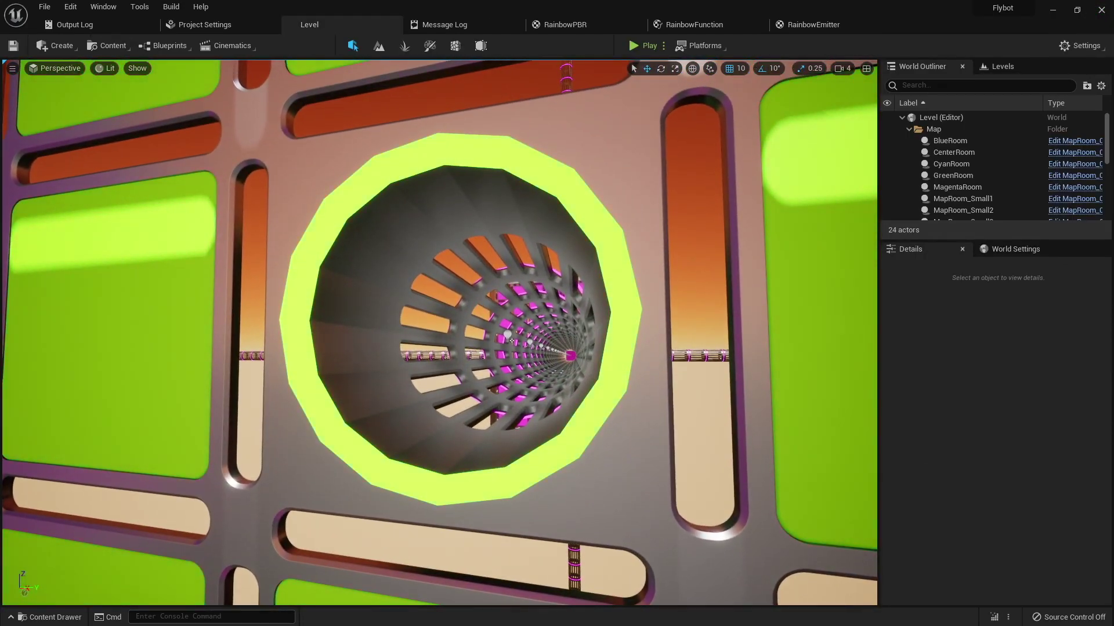
Step: Add a Noise node and an Add node to the RainbowPBR graph, placing both above the Time and Speed nodes
right_click(430, 356)
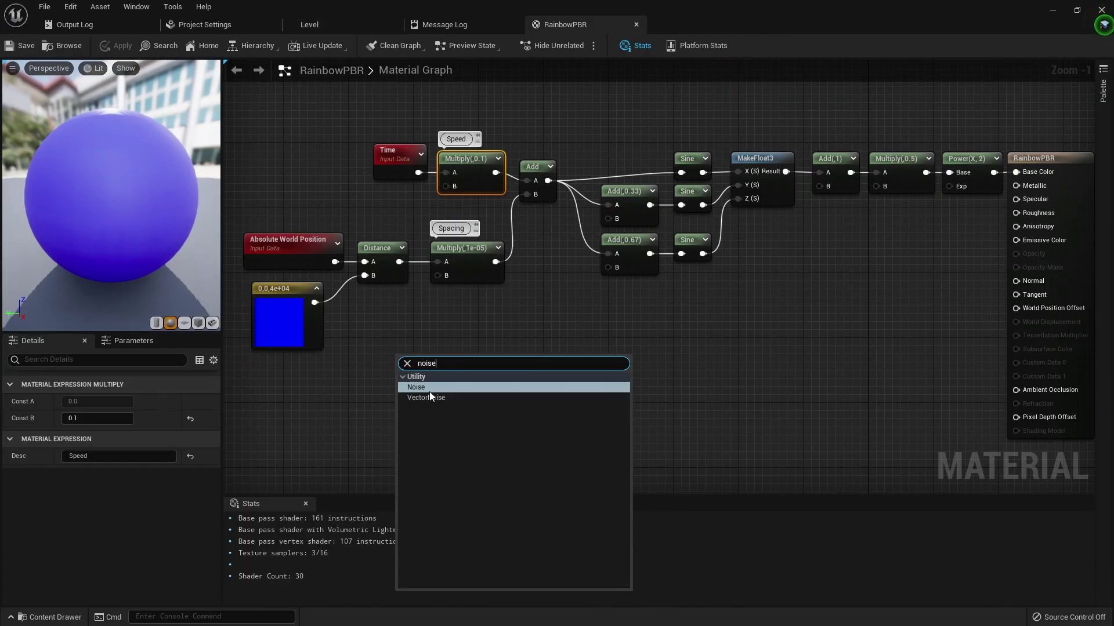
click(430, 391)
drag(444, 360, 463, 339)
right_click(532, 355)
text(add)
key(Return)
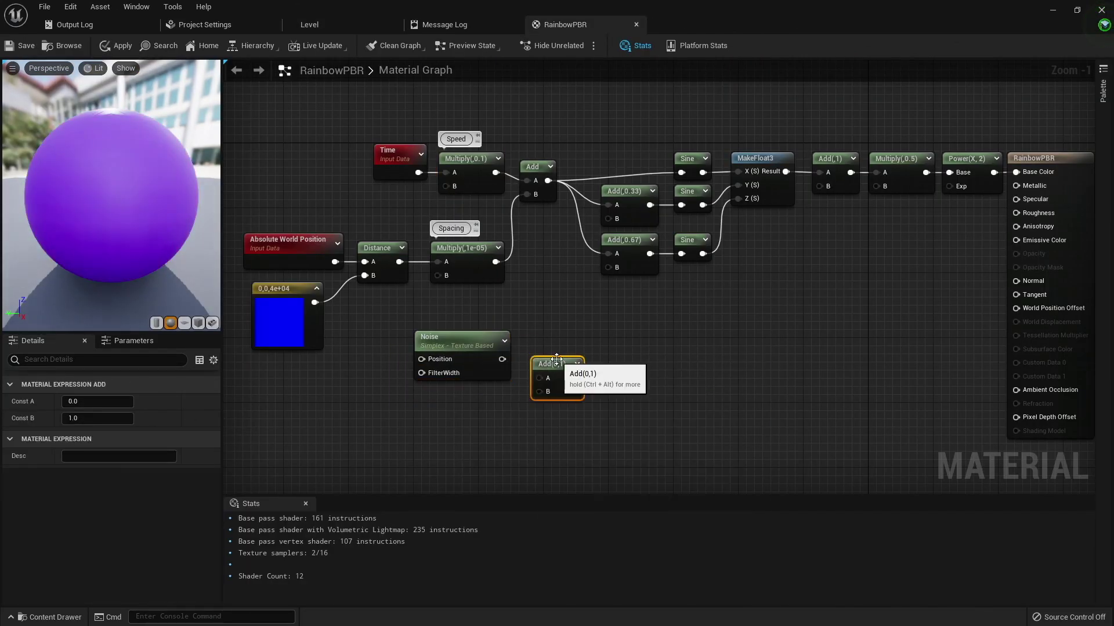
drag(527, 98, 523, 104)
drag(444, 339, 411, 88)
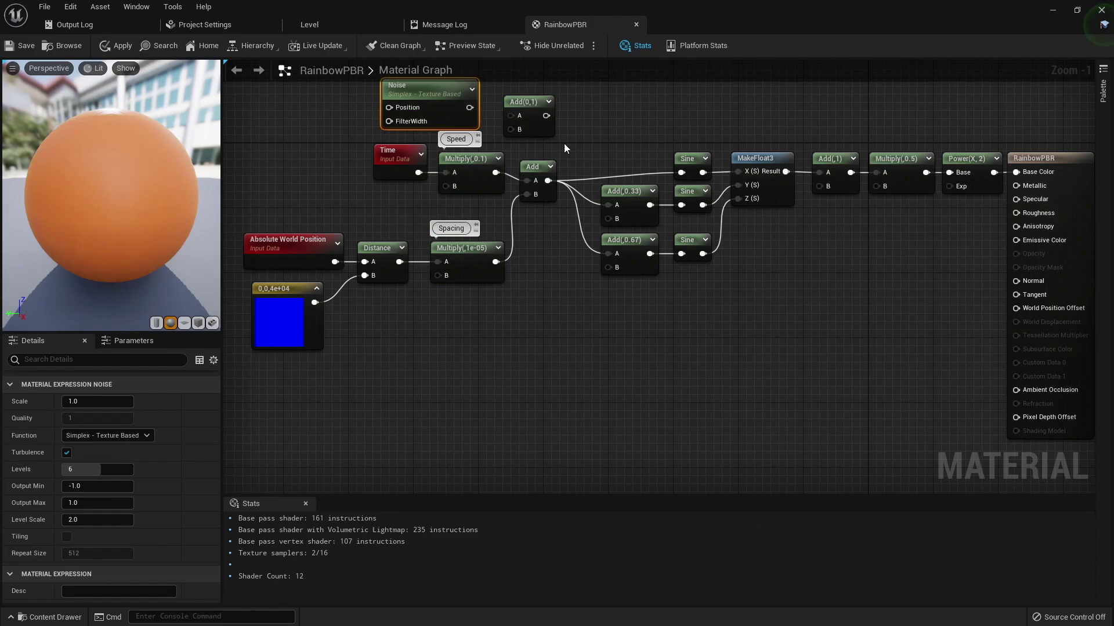
Step: Combine the Noise output with the Speed Multiply in the new Add node and feed its result into the existing Add node
right_drag(567, 149, 608, 247)
drag(456, 186, 424, 162)
drag(573, 197, 540, 164)
drag(478, 180, 522, 169)
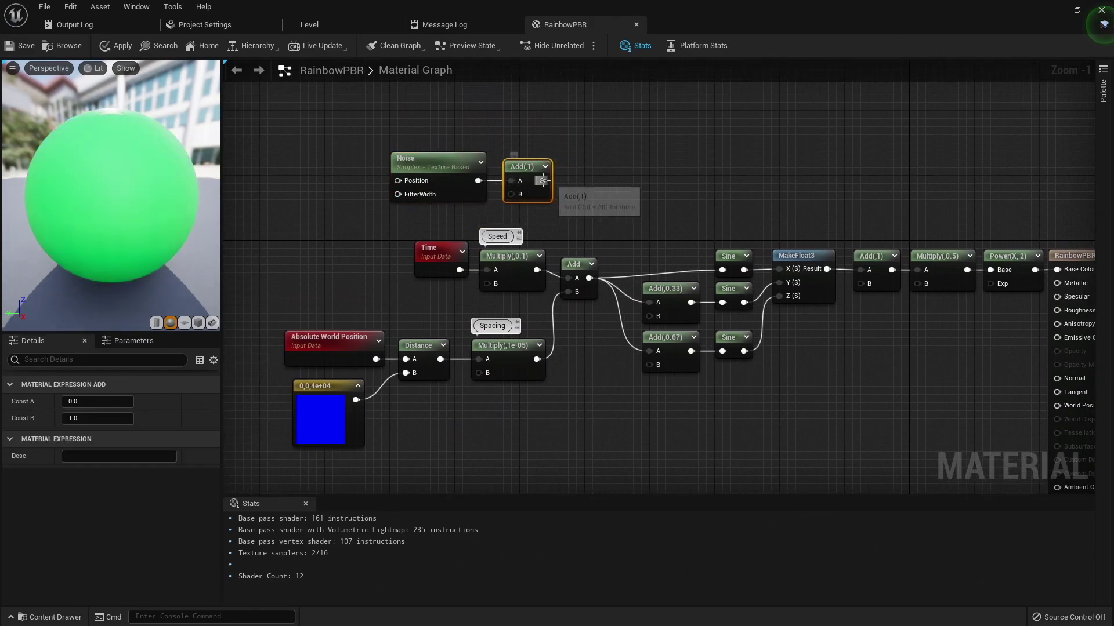
drag(604, 199, 589, 200)
drag(390, 226, 576, 235)
click(547, 228)
drag(597, 221, 574, 279)
Step: Set the Noise node's Scale to 0.0001
click(413, 193)
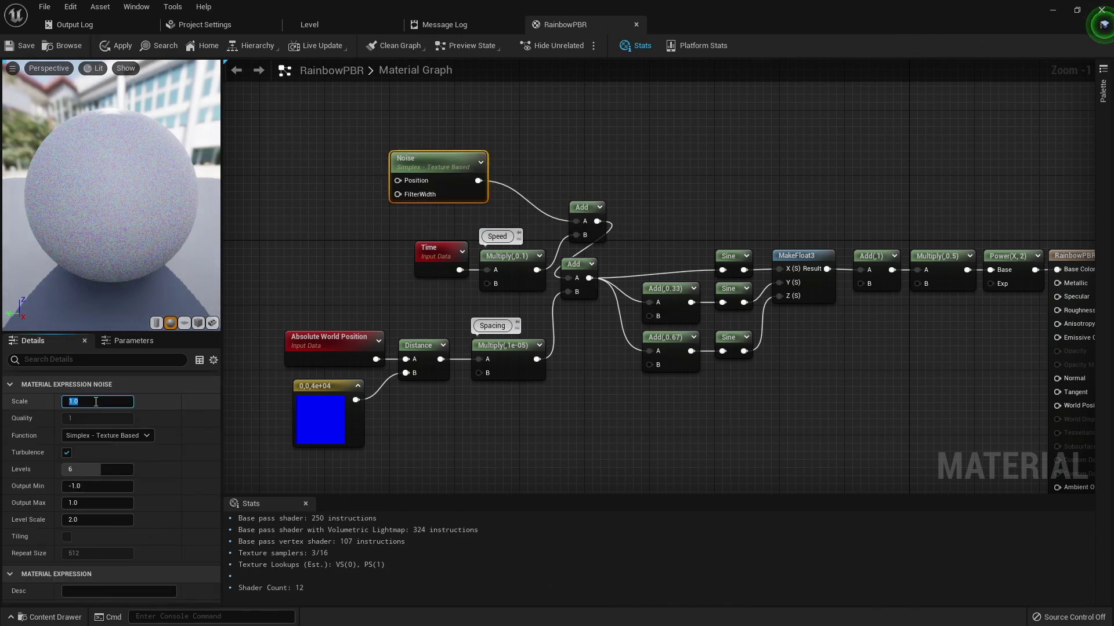
text(0.0001)
key(Return)
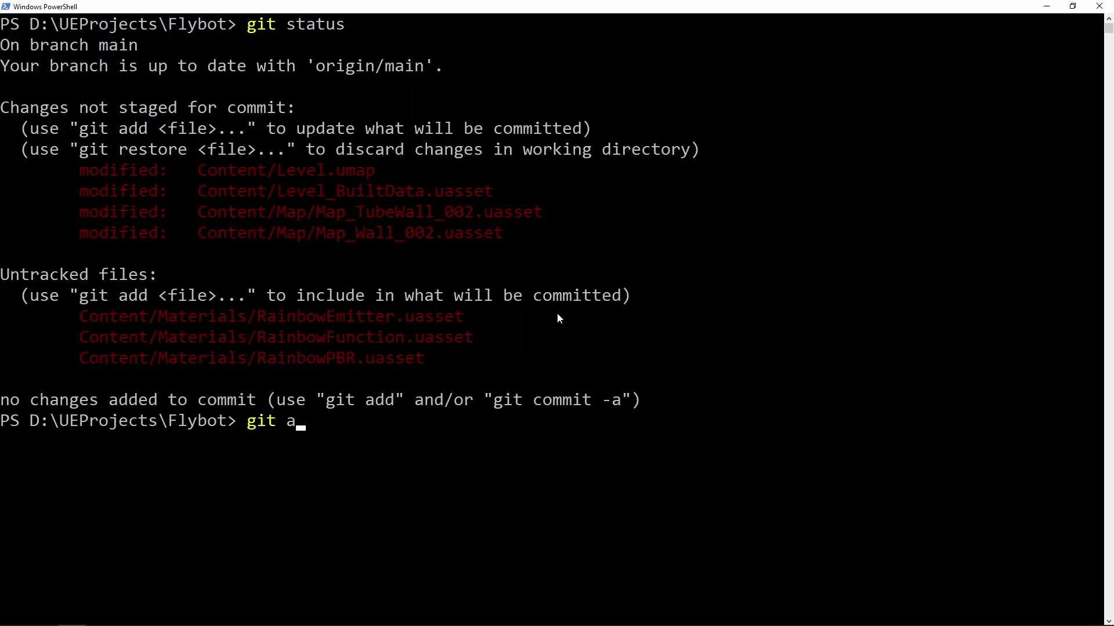
Step: In PowerShell, stage .\Content\Materials\Rainbow* and commit all changes with the message "Added rainbow materials for large room."
text(git status)
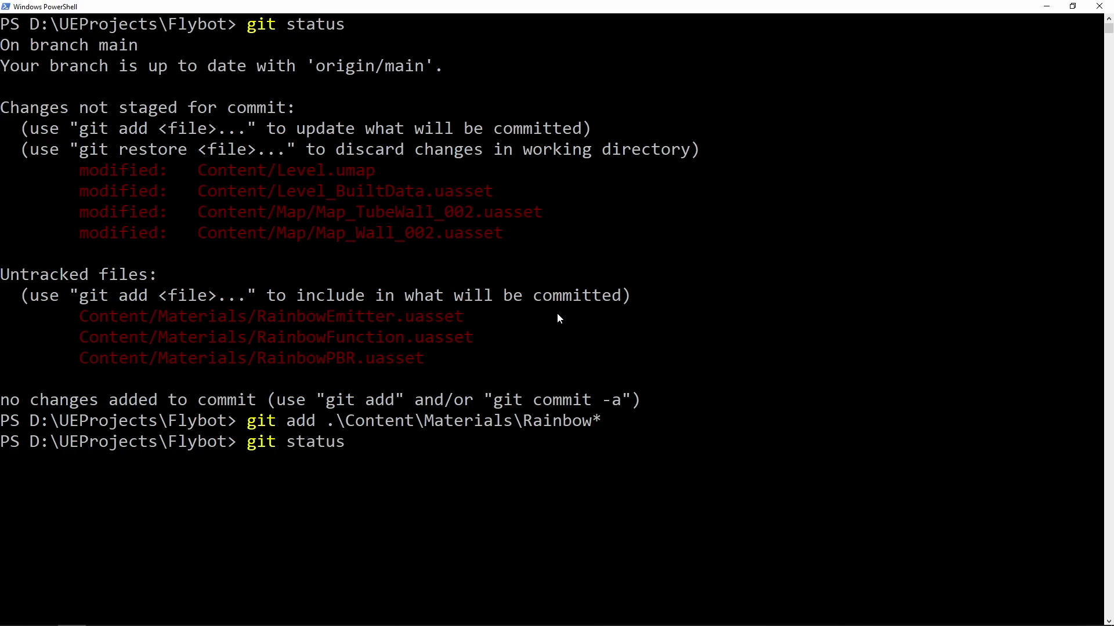
key(Return)
text(git commit -a -m "Added rainbow mate)
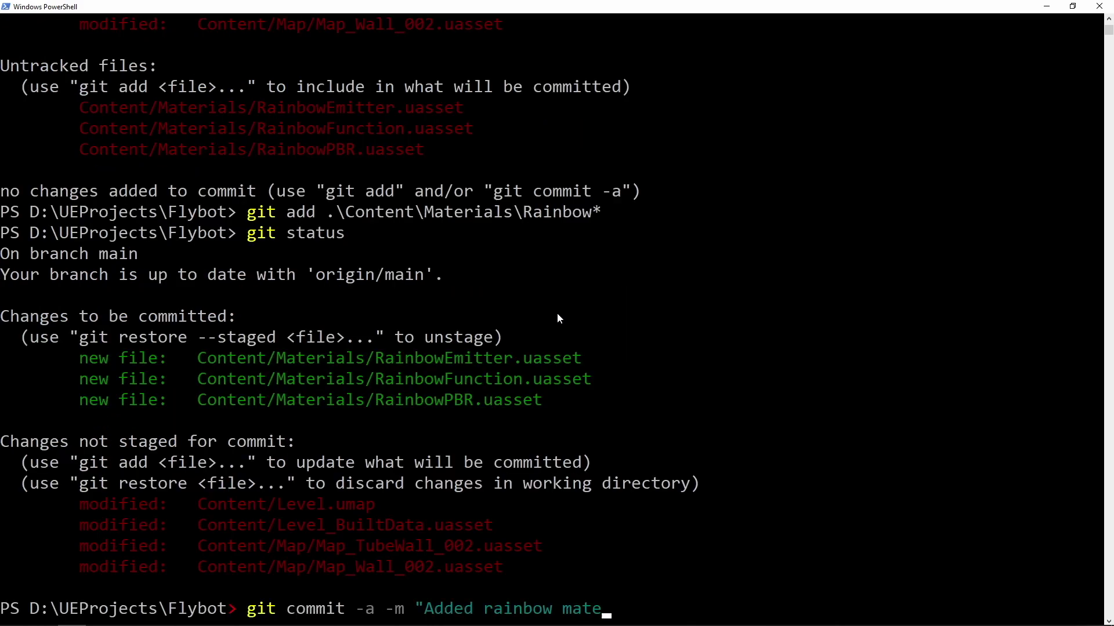
text(rials for large room.")
key(Return)
Step: Push the commit to the remote Git repository and check the repository status
text(git push)
key(Return)
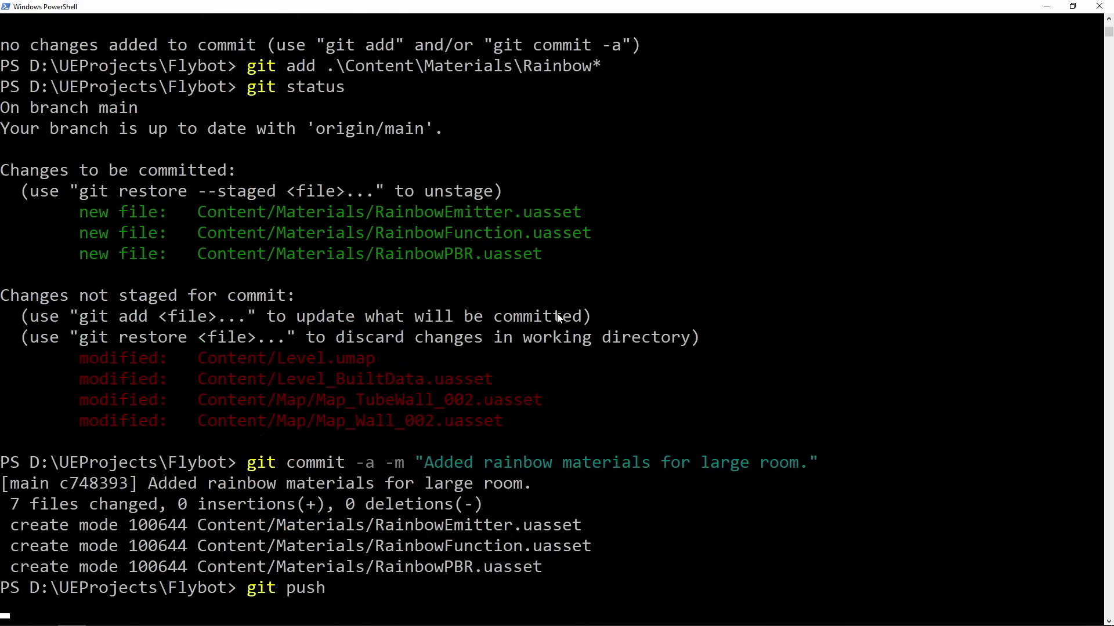
text(git status)
key(Return)
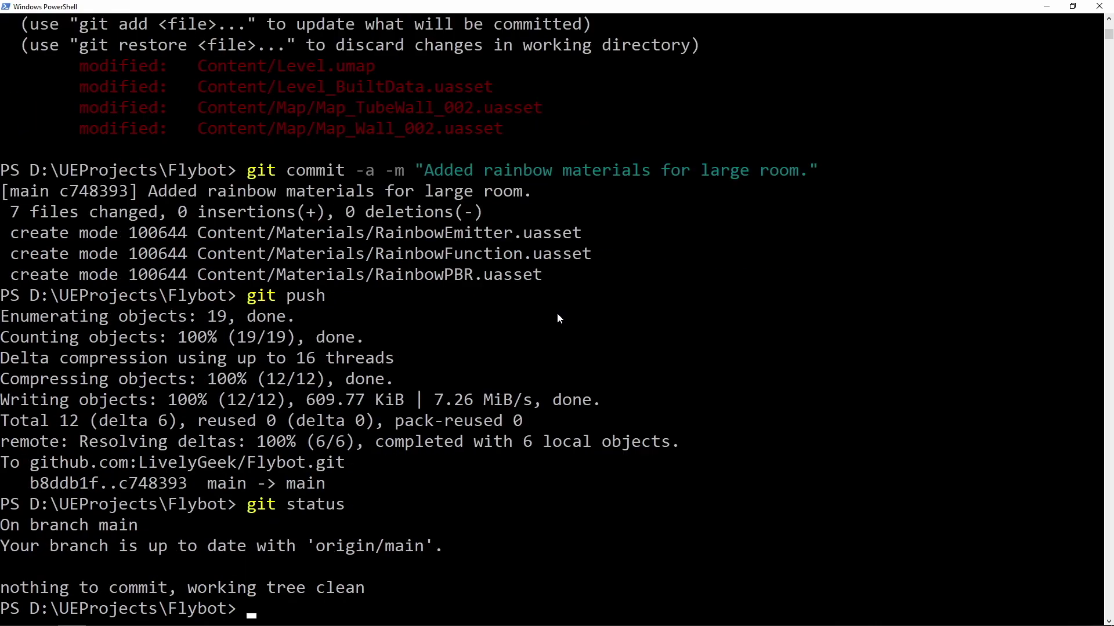